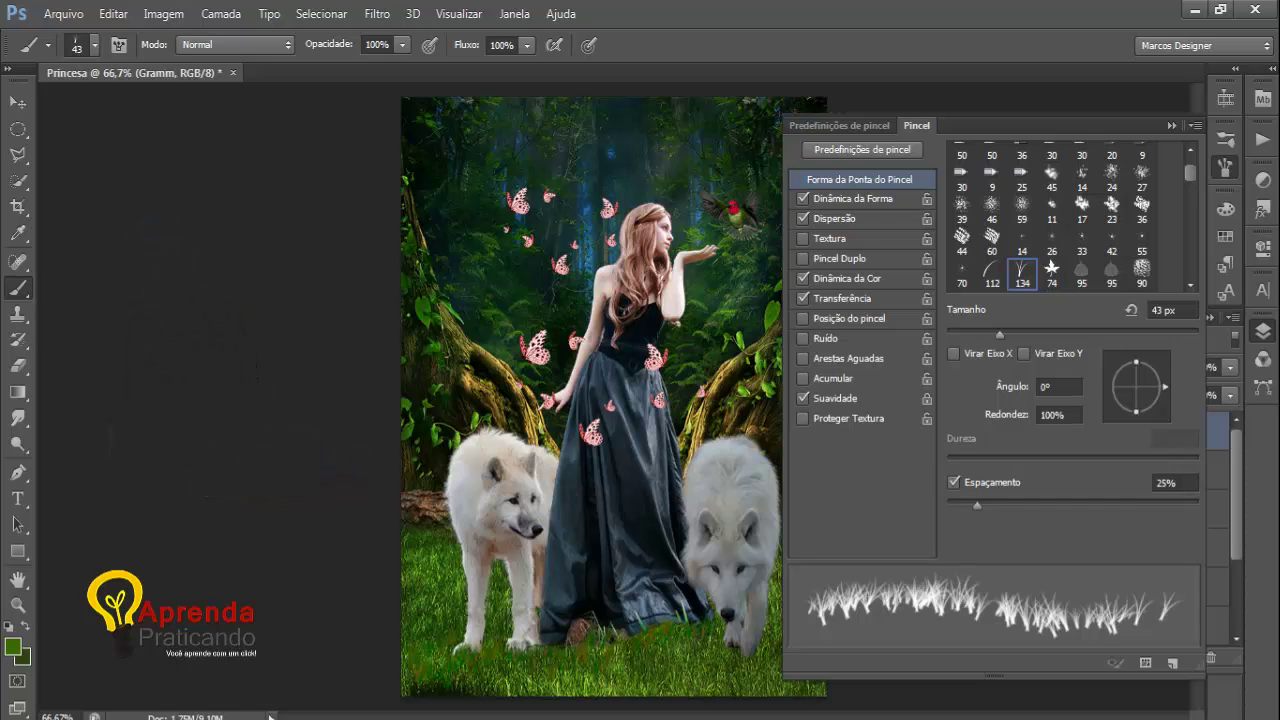
# Step: Compare the artwork with and without the painted grass layer Gramm
pyautogui.click(1171, 125)
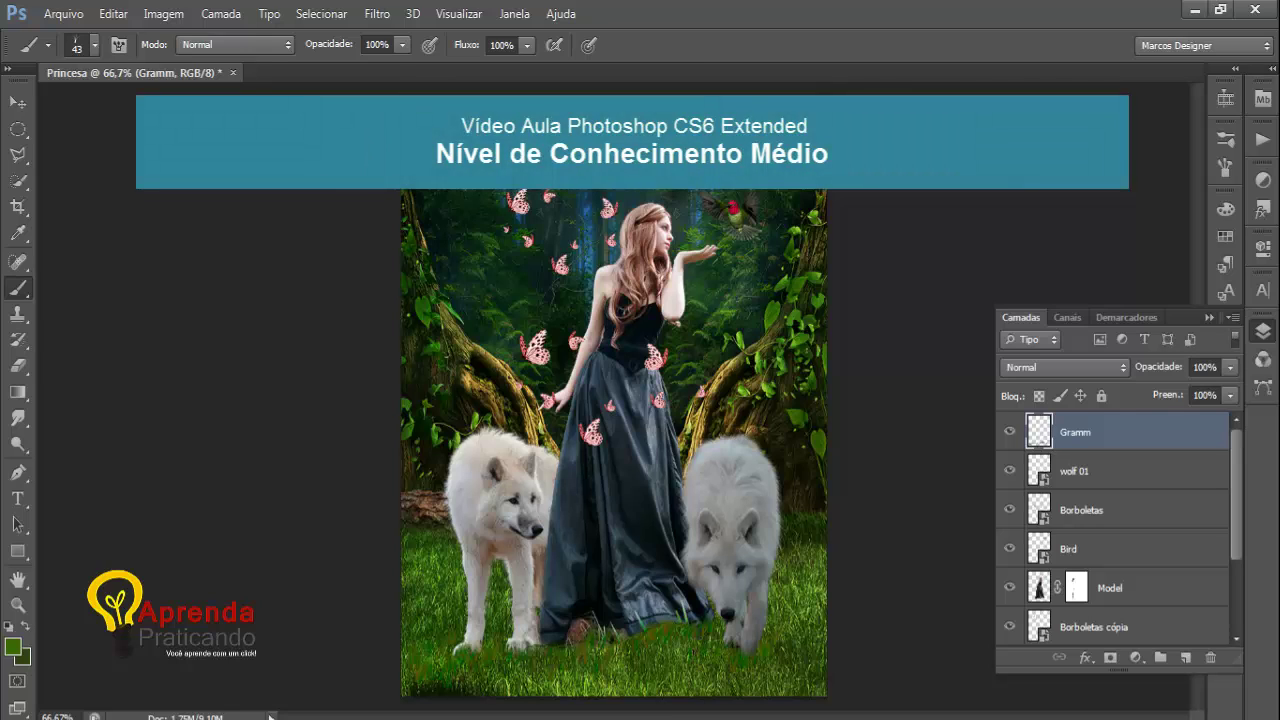
pyautogui.press('v')
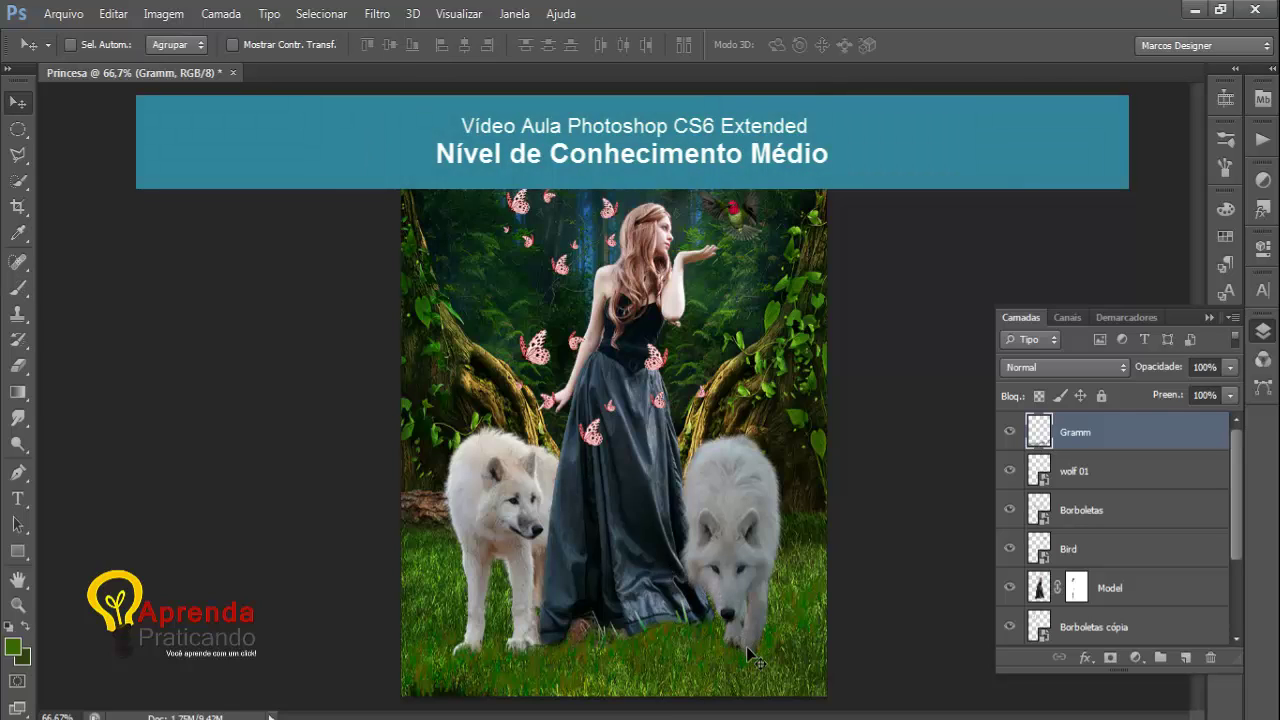
pyautogui.click(1009, 432)
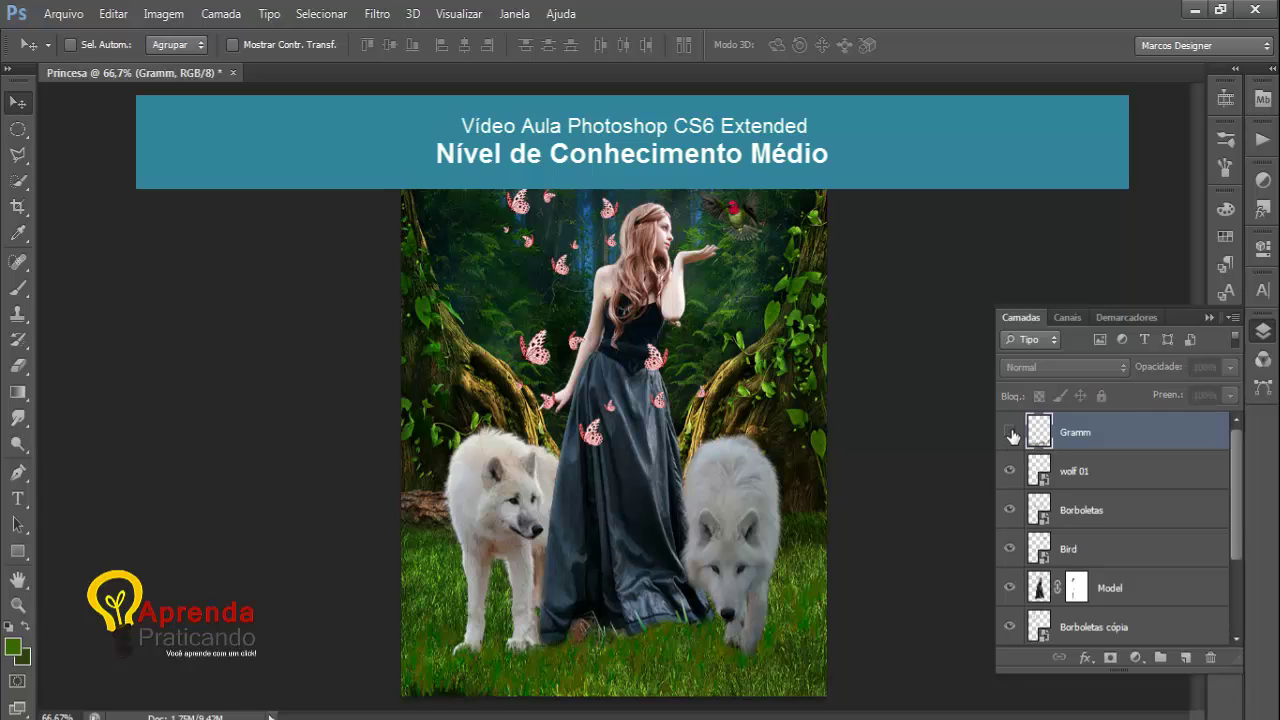
pyautogui.click(1009, 432)
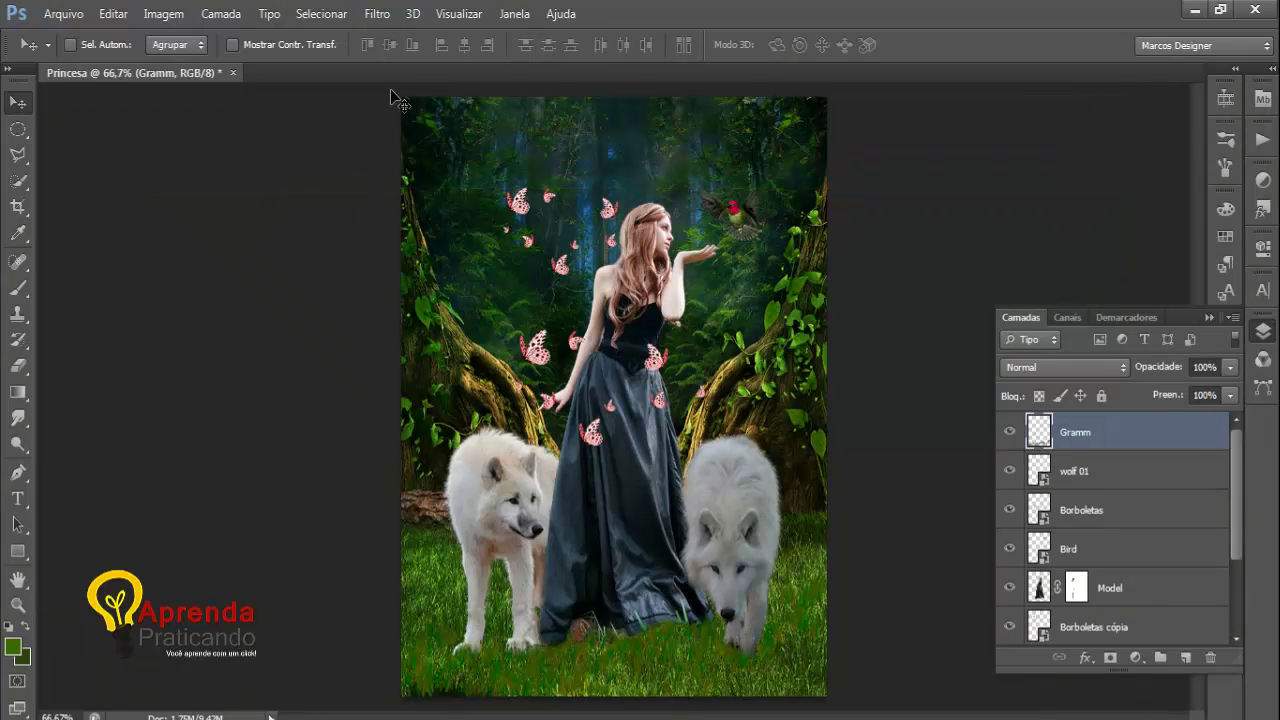
# Step: Soften the Gramm grass layer with a Gaussian Blur (Desfoque Gaussiano) of 0,9 pixels
pyautogui.click(378, 16)
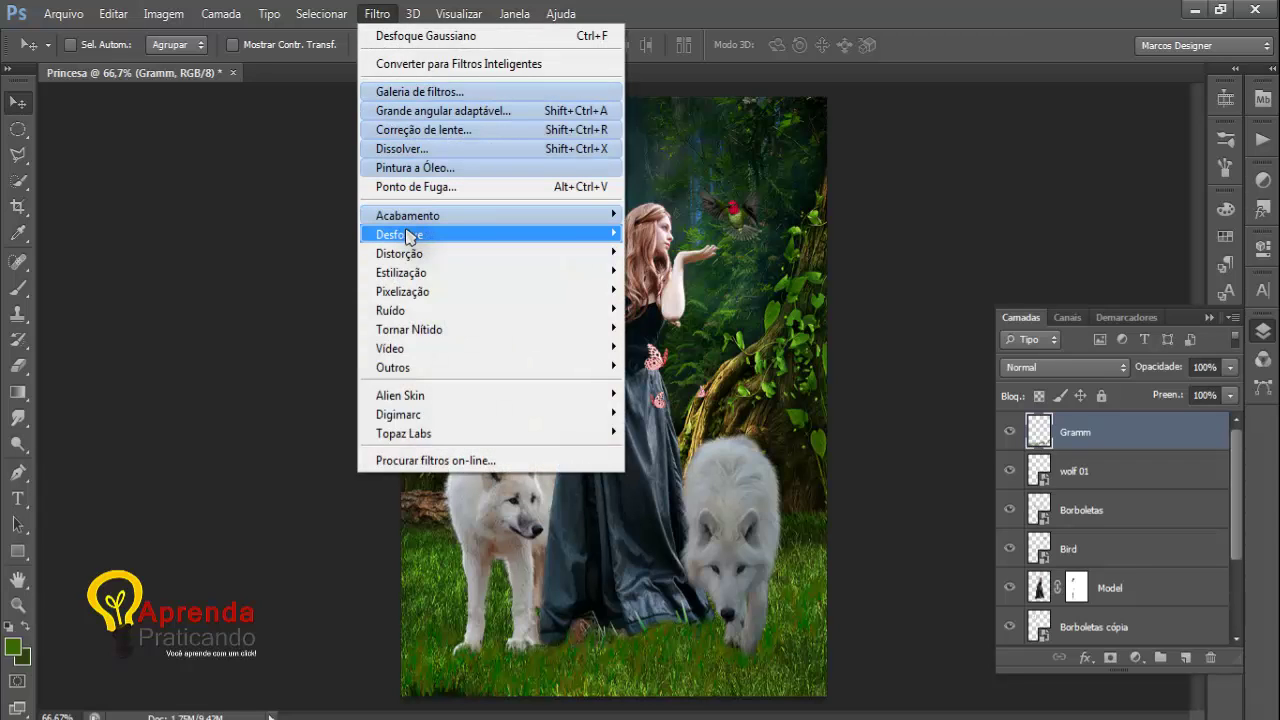
pyautogui.moveTo(506, 236)
pyautogui.click(700, 413)
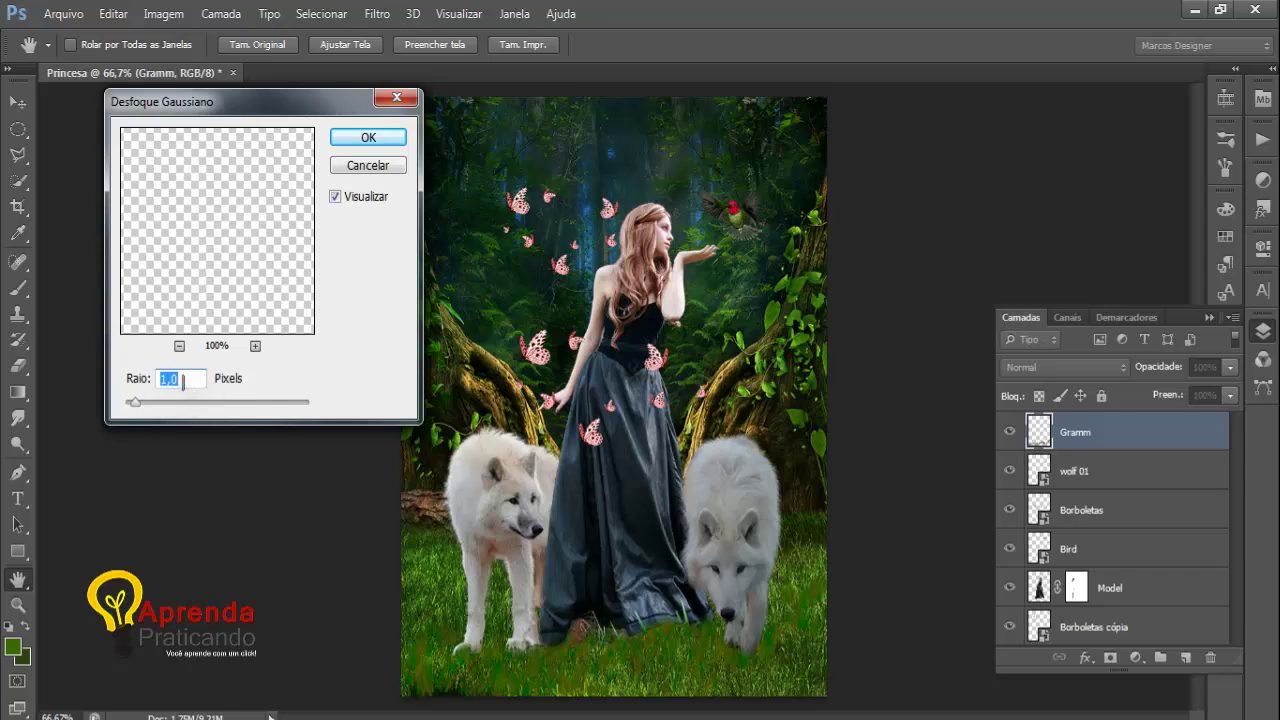
pyautogui.write('0,9')
pyautogui.click(362, 137)
pyautogui.press('v')
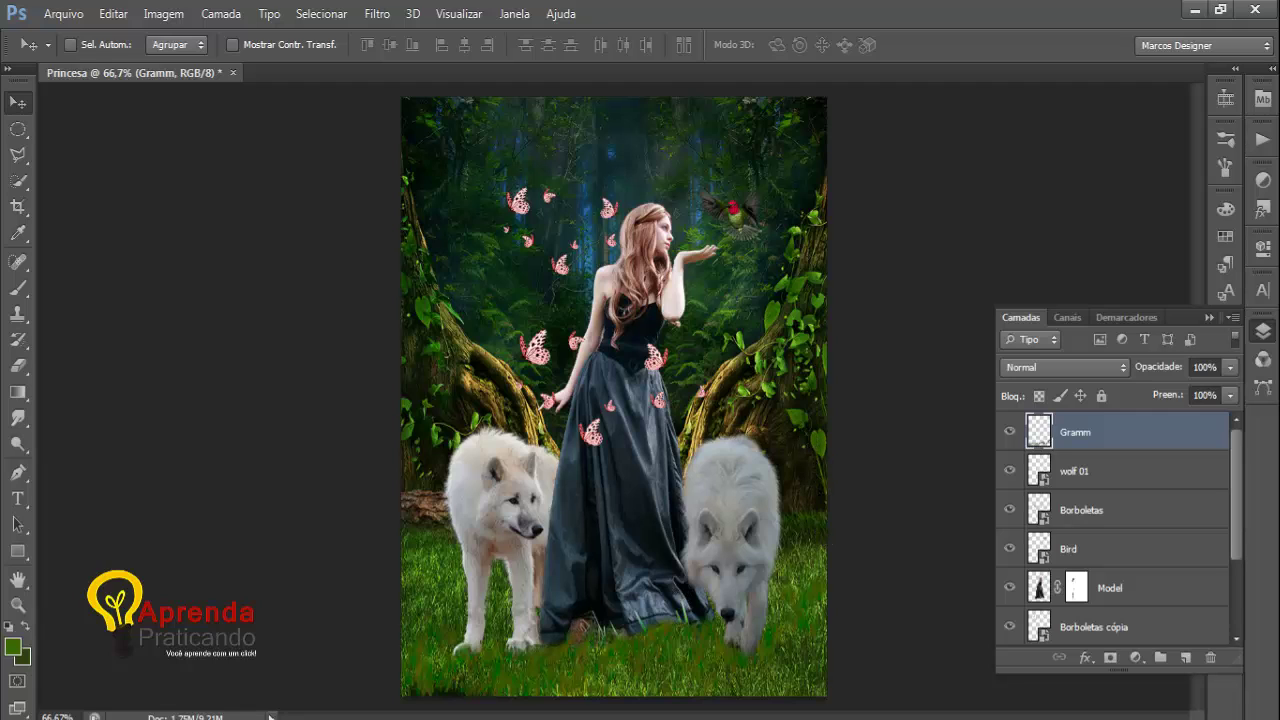
# Step: Place leaf image 10 from the FallLeaves folder, scaled to about 8.8%, on the grass beside the left wolf
pyautogui.moveTo(243, 700)
pyautogui.click(280, 671)
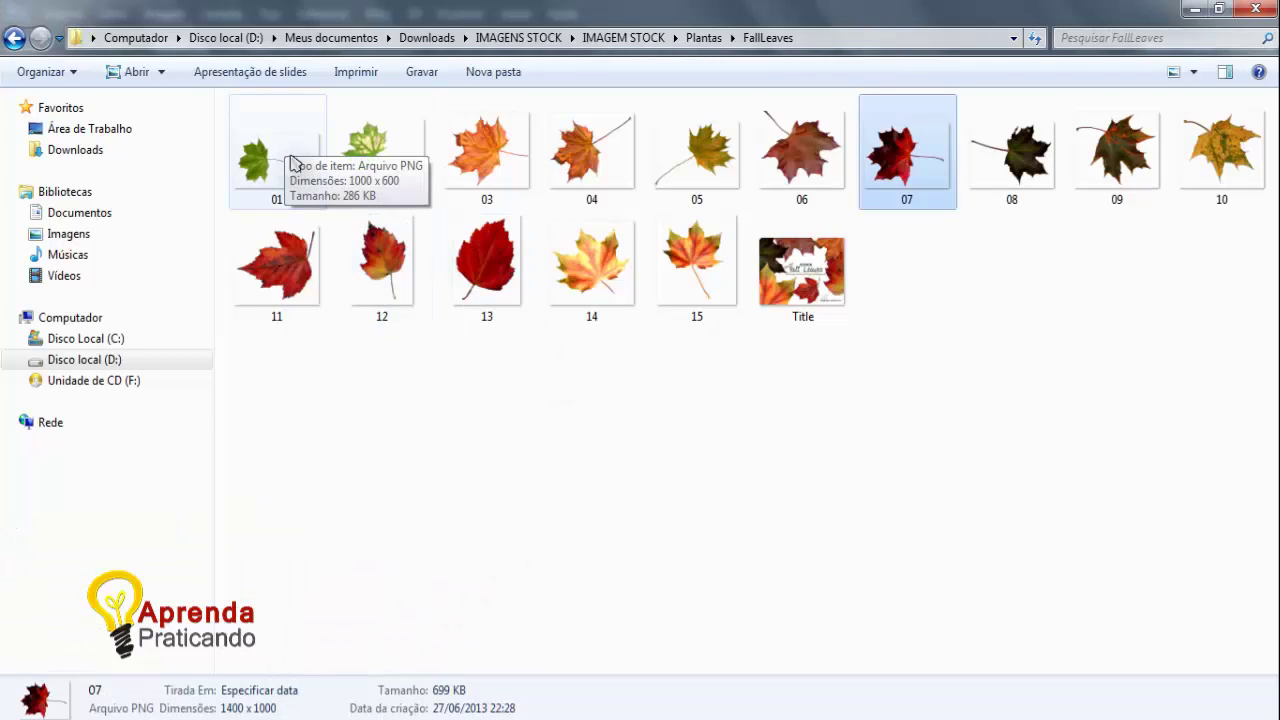
pyautogui.moveTo(1222, 195); pyautogui.dragTo(484, 661)
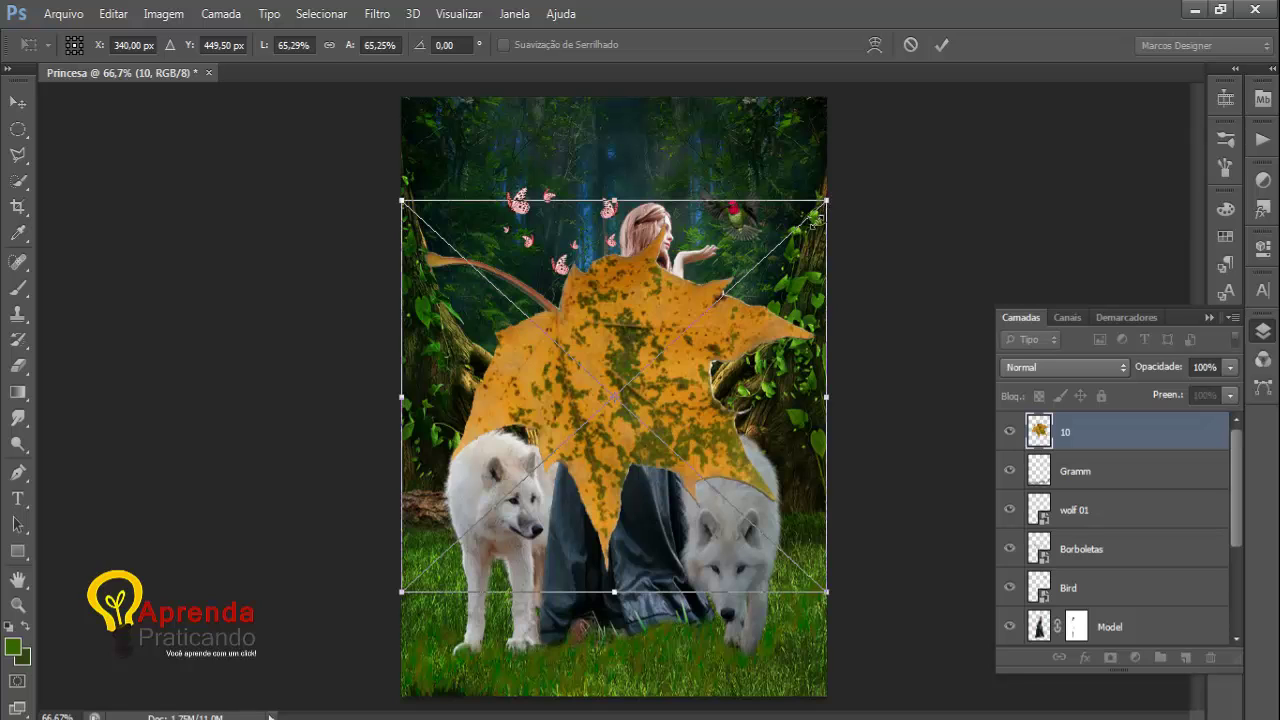
pyautogui.moveTo(813, 220); pyautogui.dragTo(540, 636)
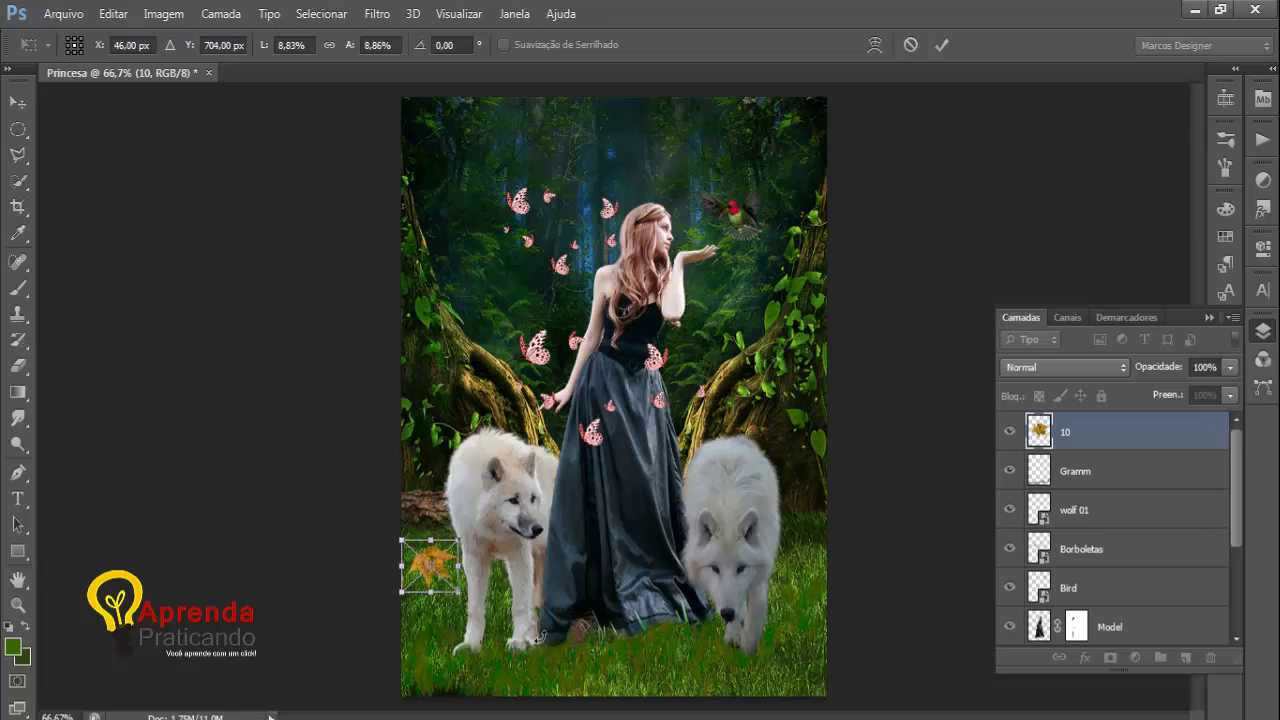
pyautogui.press('Return')
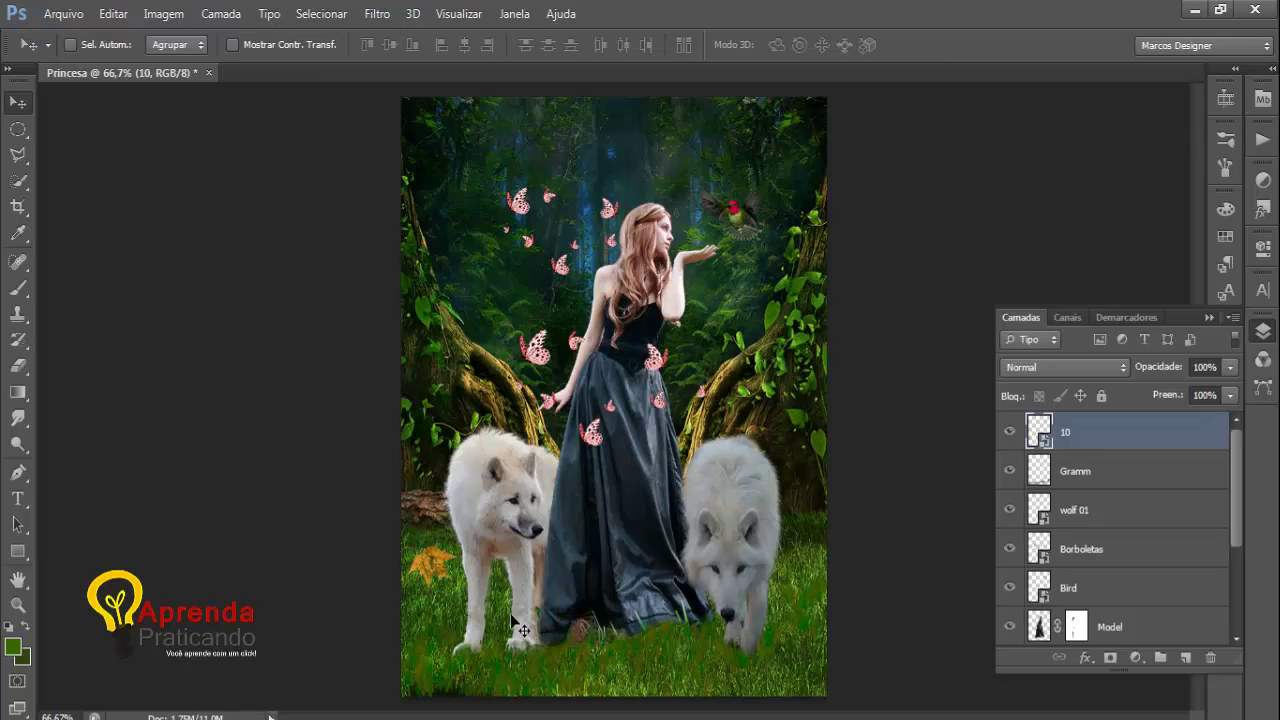
pyautogui.moveTo(425, 573); pyautogui.dragTo(422, 570)
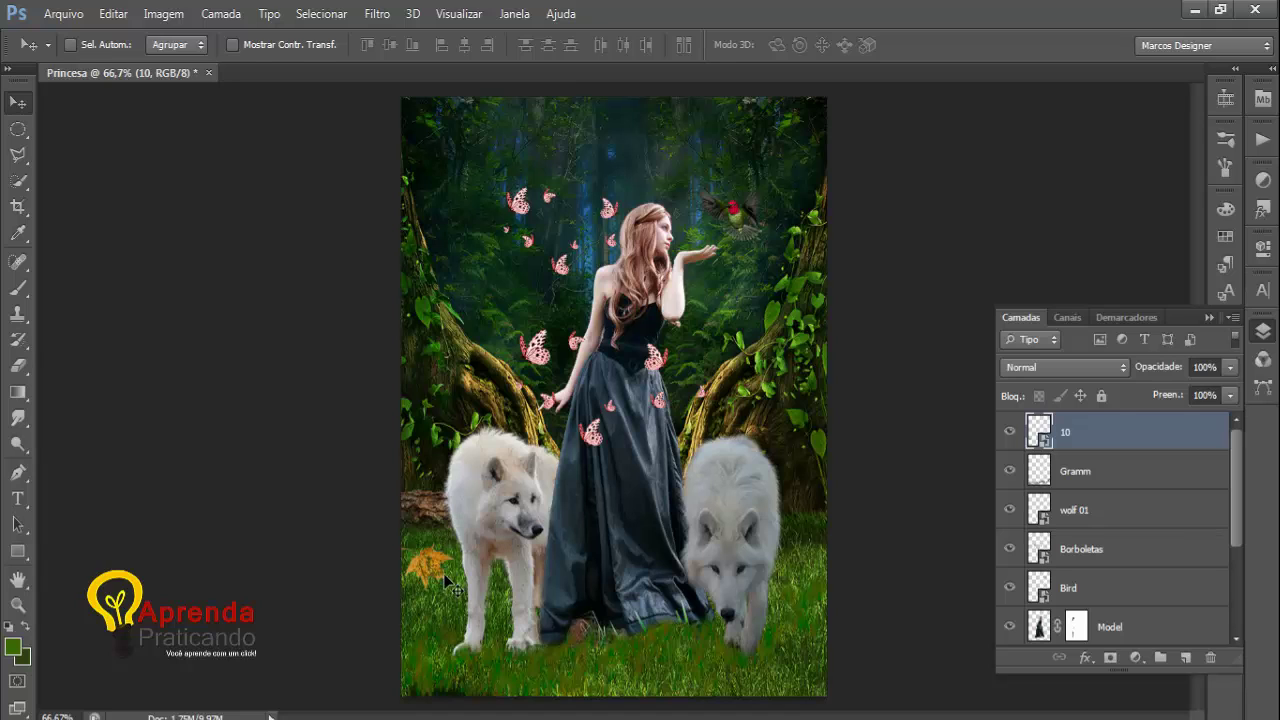
# Step: Flatten the orange leaf with the Distort transform (Distorcer), lowering its top edge to a height scale of about 6.4%
pyautogui.hotkey('ctrl', 't')
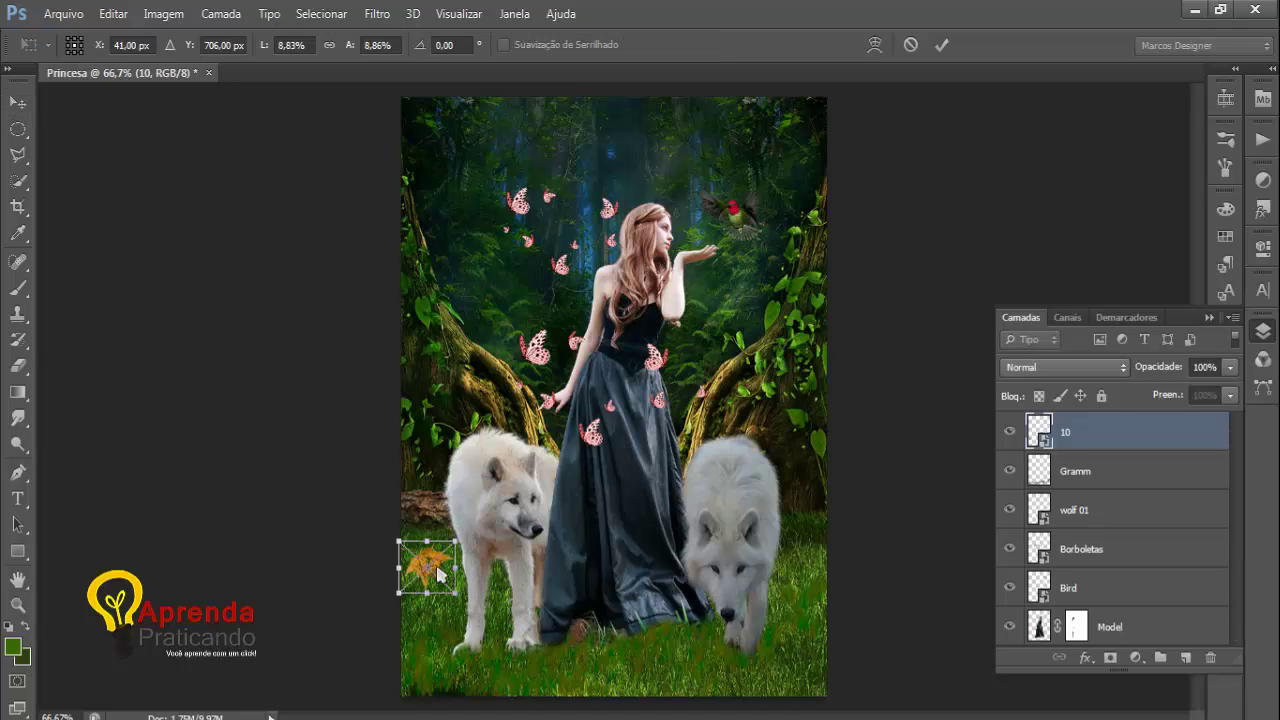
pyautogui.rightClick(438, 573)
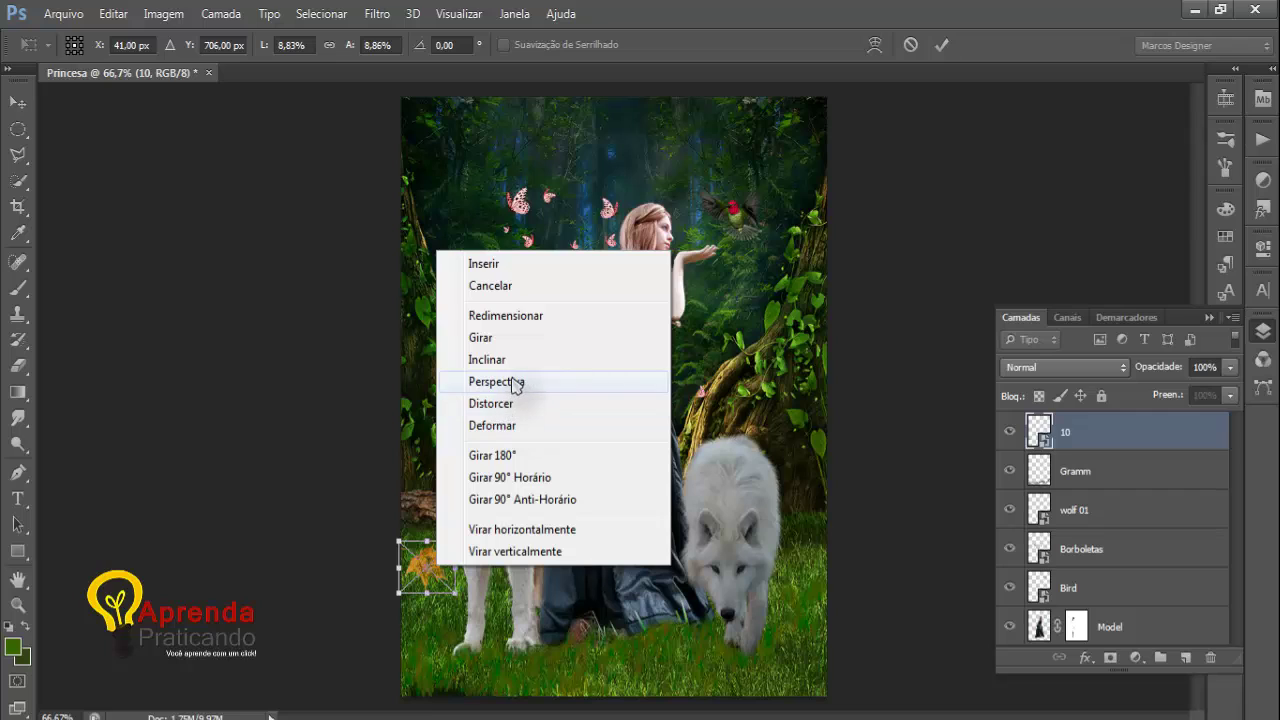
pyautogui.click(518, 408)
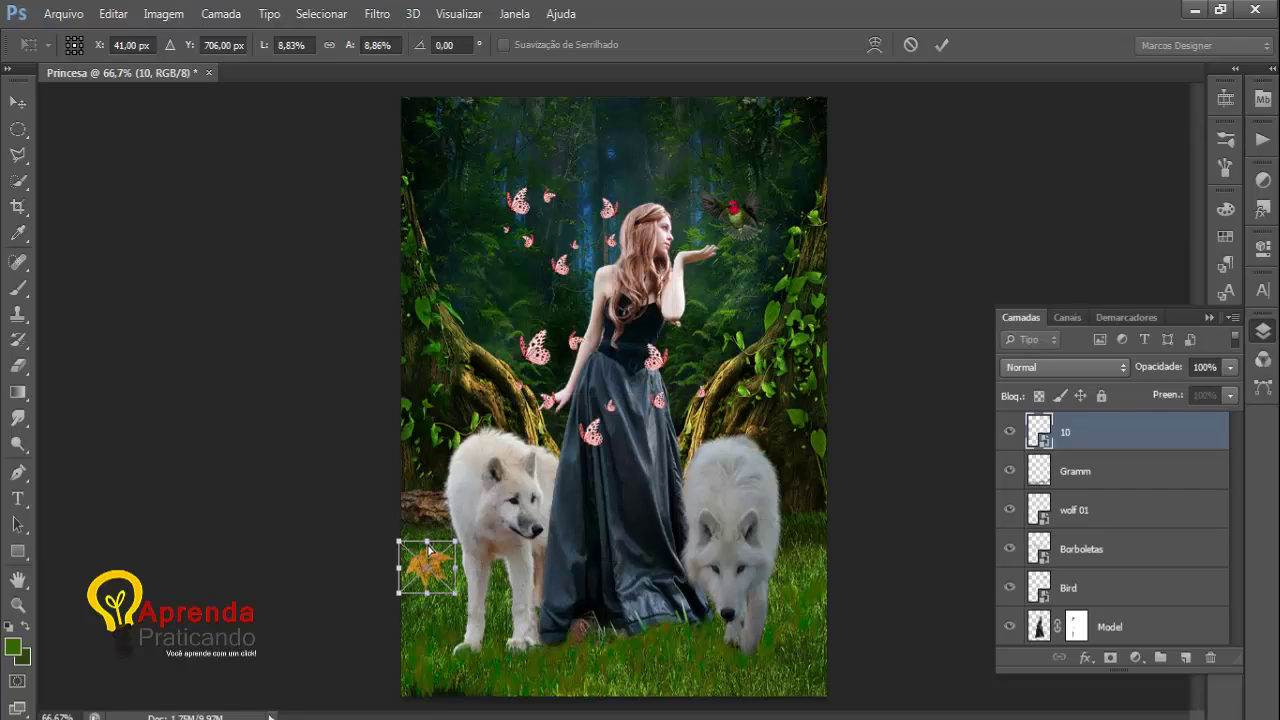
pyautogui.moveTo(428, 547); pyautogui.dragTo(431, 563)
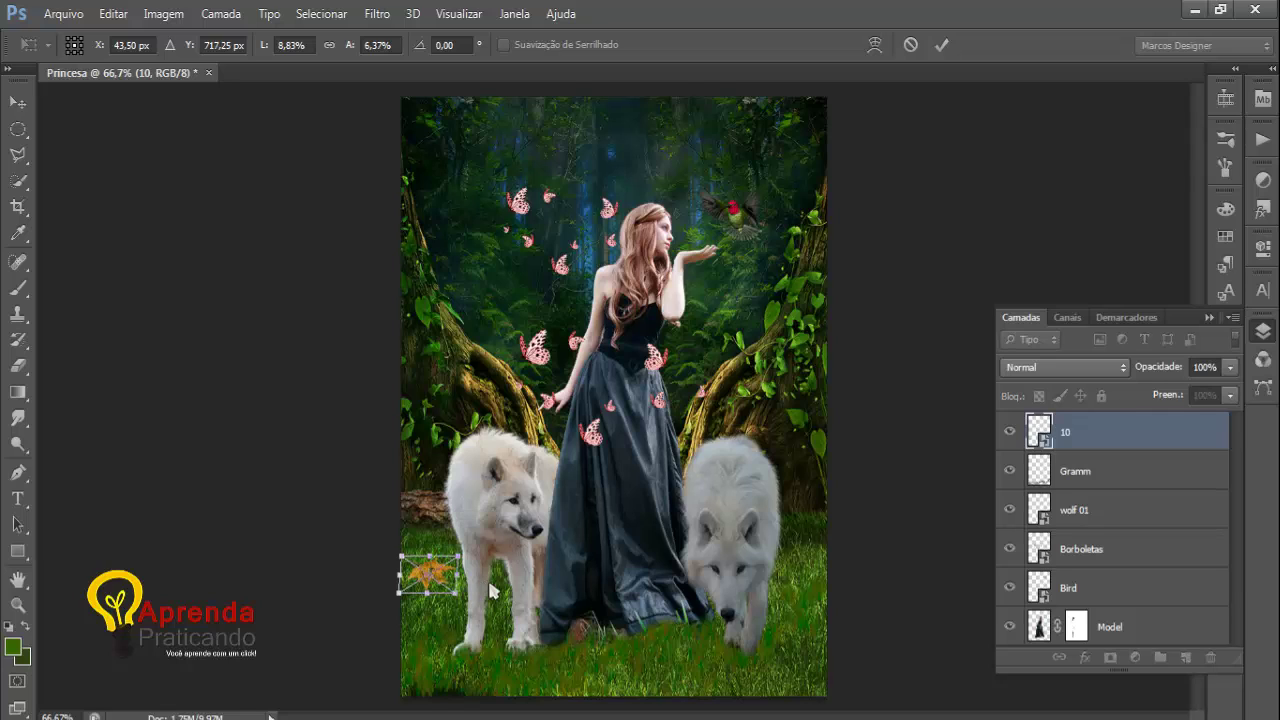
pyautogui.press('Return')
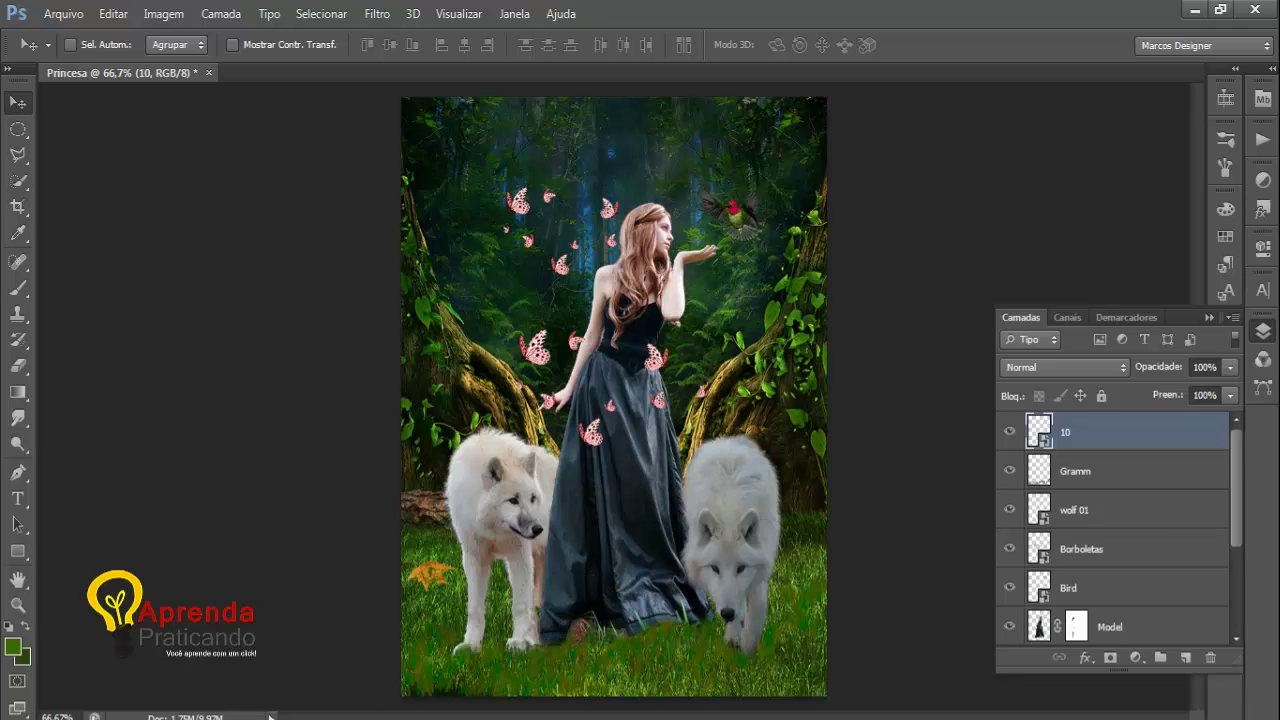
# Step: Place leaf image 01 from the FallLeaves folder, scaled to about 6.9%, on the grass just below the orange leaf
pyautogui.moveTo(270, 716)
pyautogui.click(326, 640)
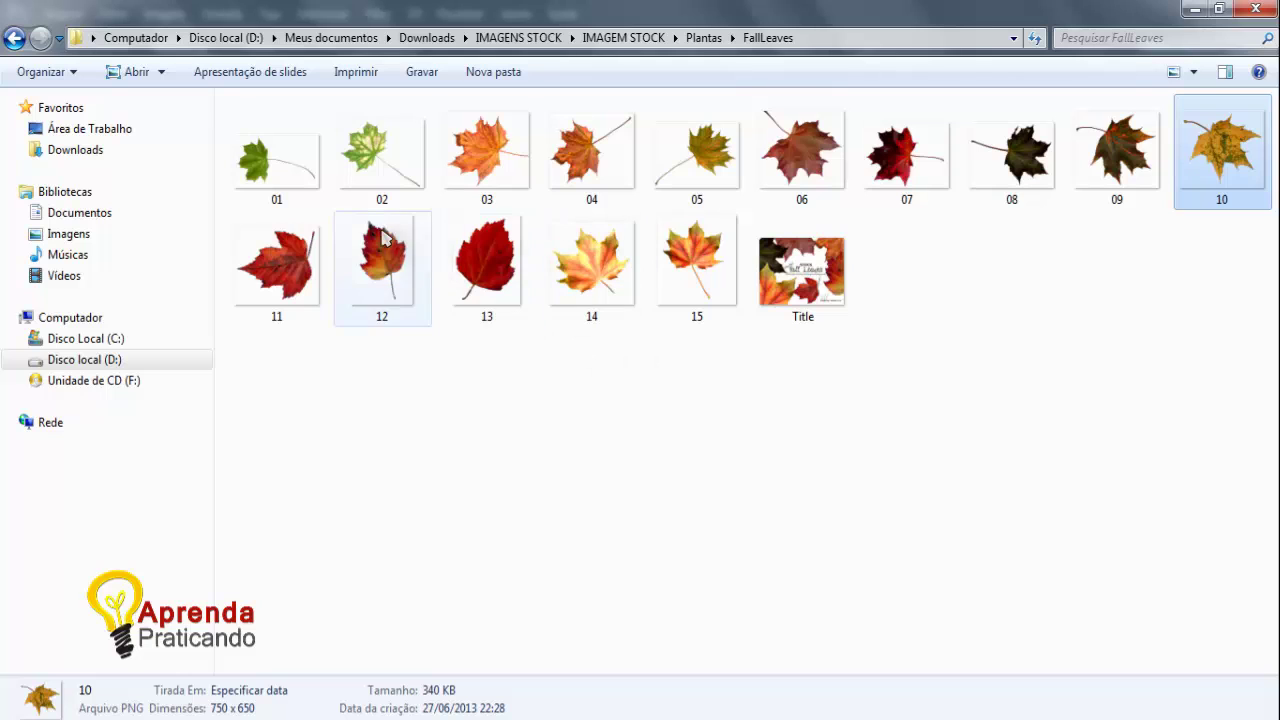
pyautogui.moveTo(280, 172); pyautogui.dragTo(646, 660)
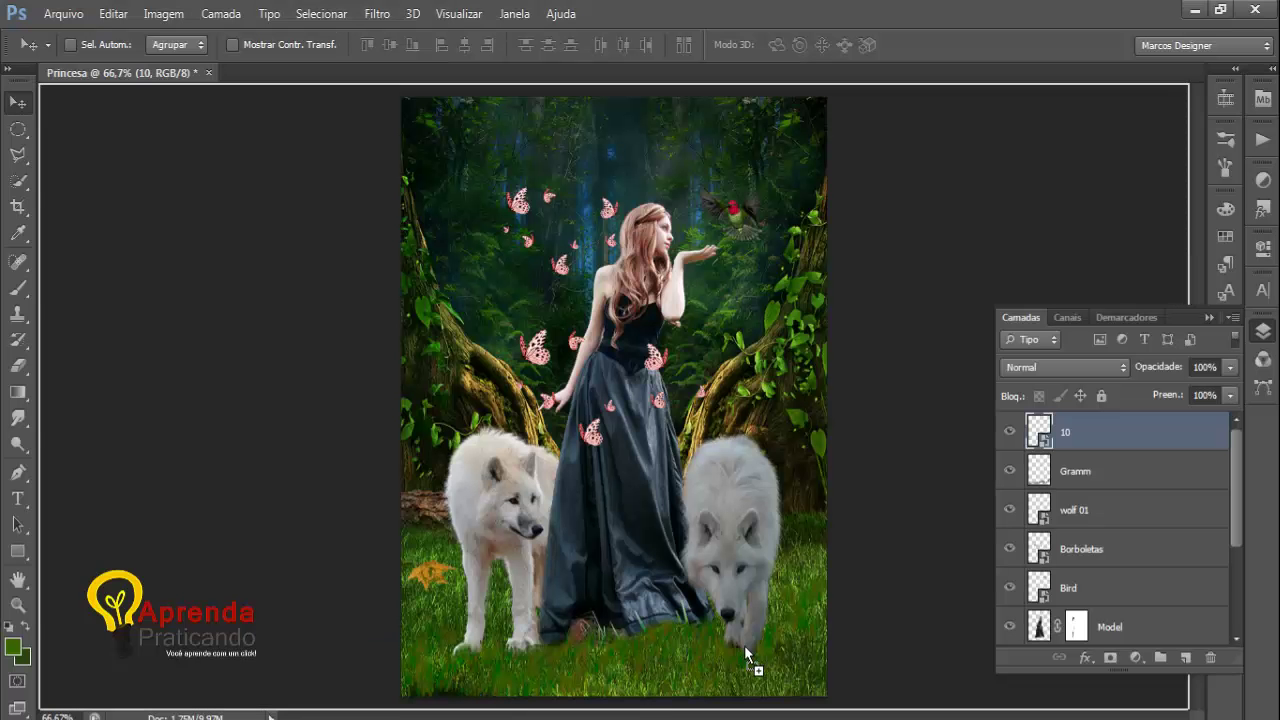
pyautogui.moveTo(745, 647); pyautogui.dragTo(745, 647)
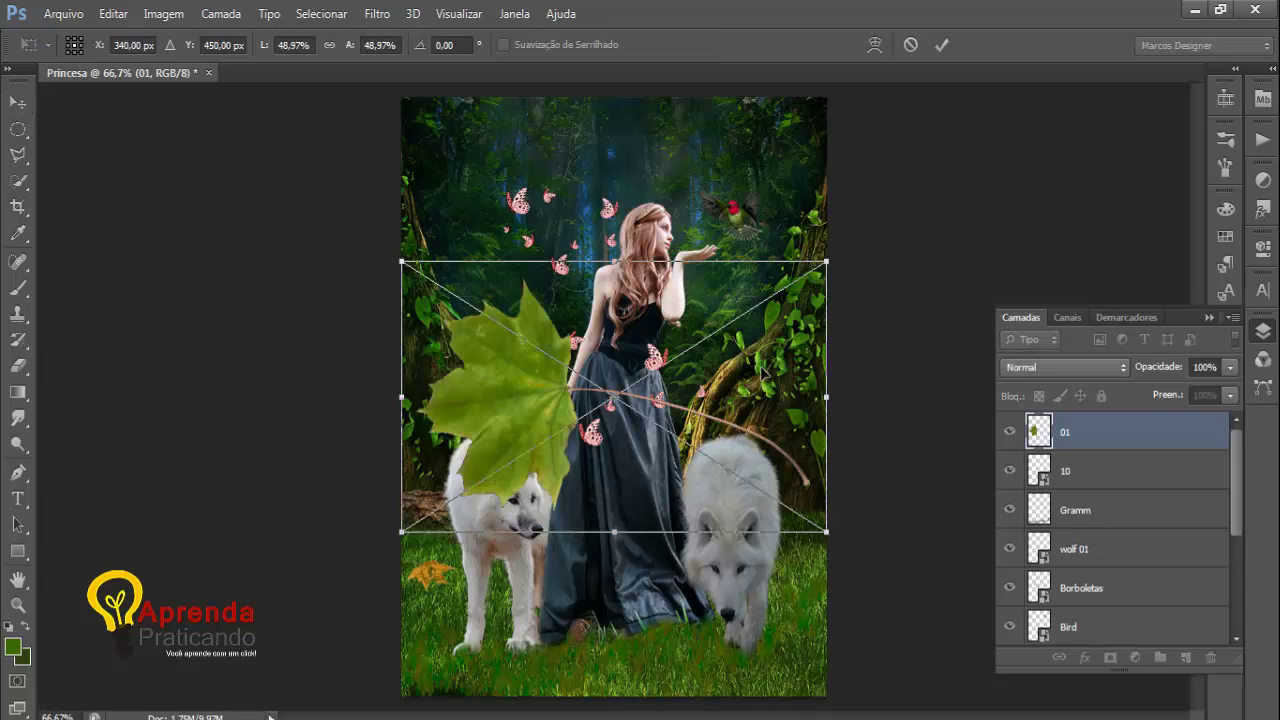
pyautogui.moveTo(796, 291); pyautogui.dragTo(432, 617)
pyautogui.press('Return')
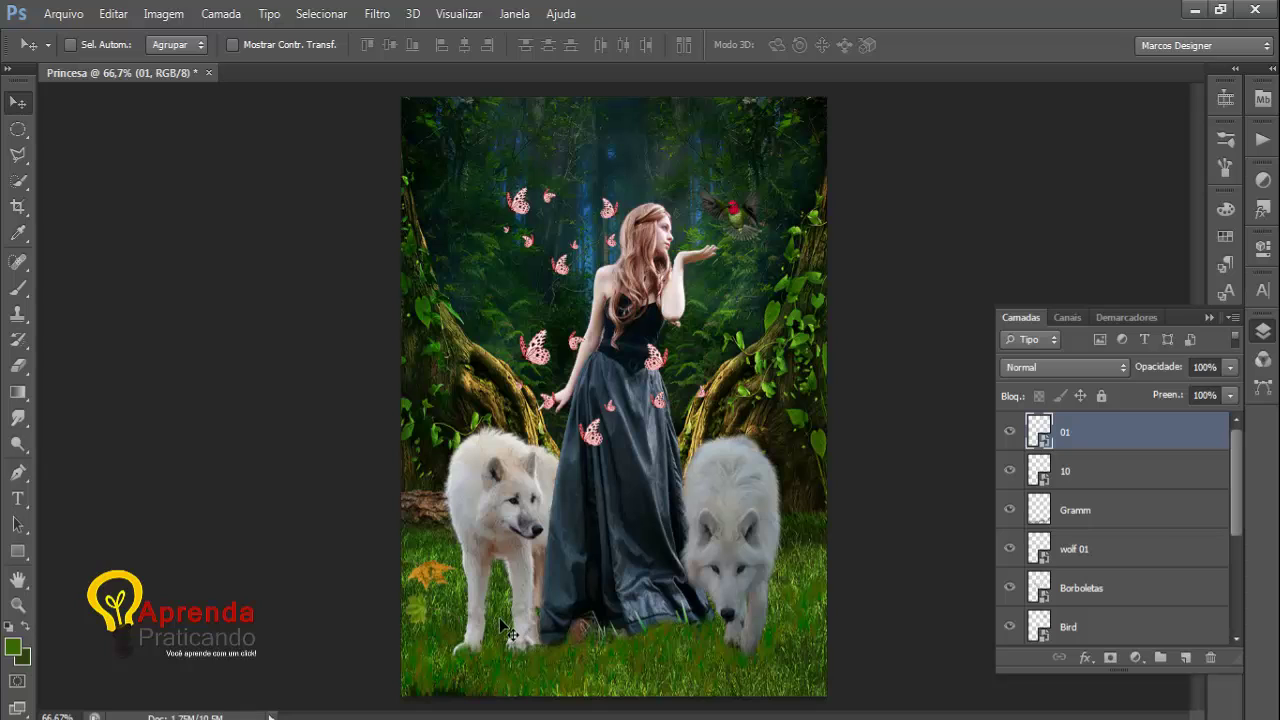
# Step: Flatten the green leaf with the Distort transform (Distorcer), lowering its top edge to a height scale of about 5%
pyautogui.hotkey('ctrl', 't')
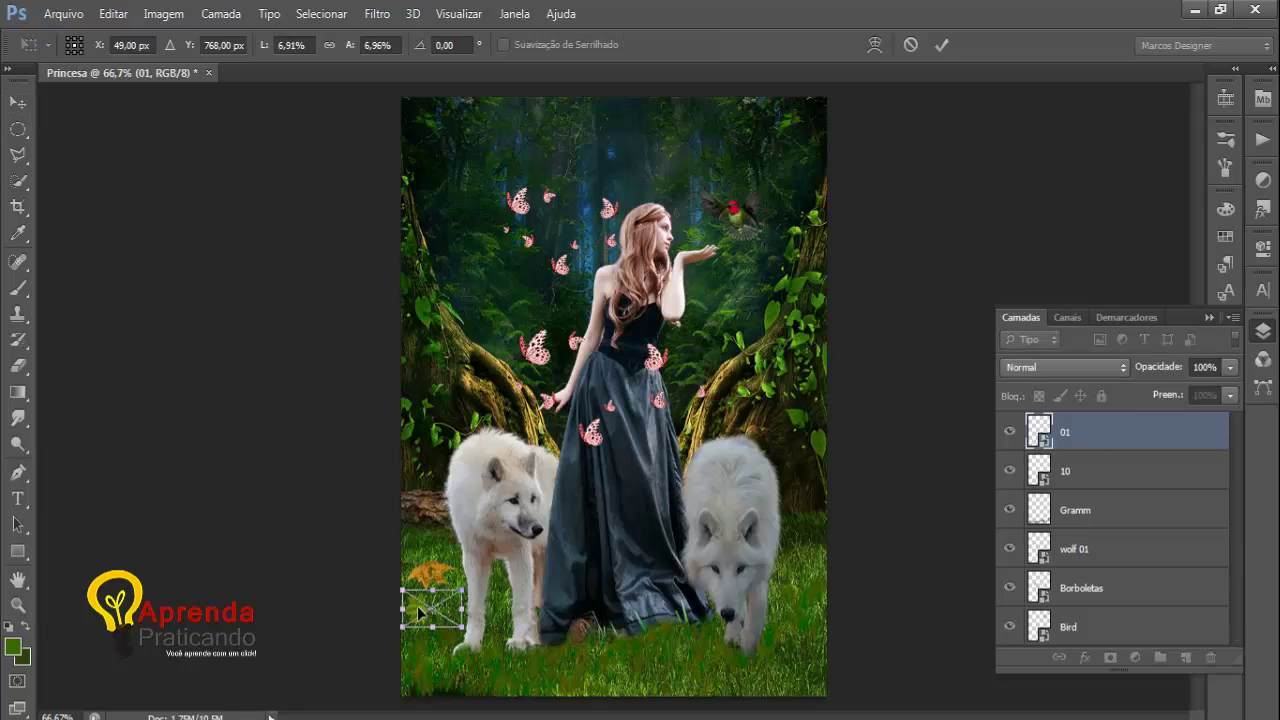
pyautogui.rightClick(420, 605)
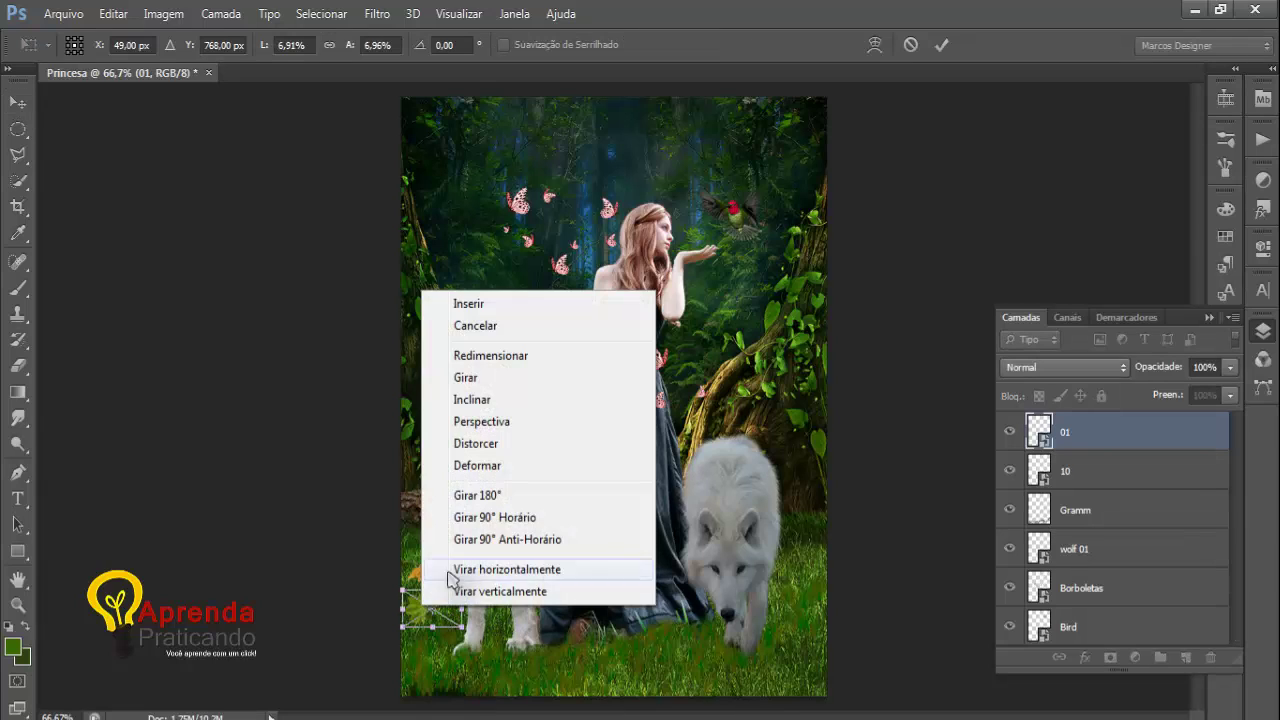
pyautogui.click(488, 445)
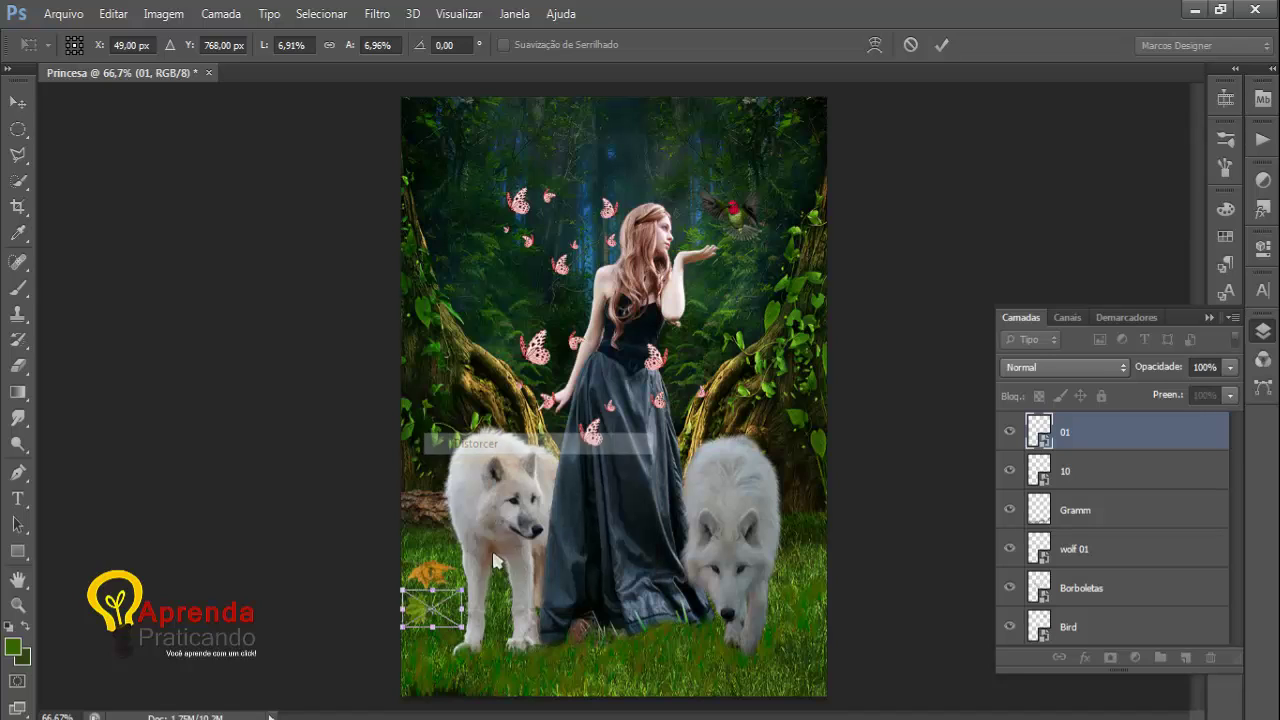
pyautogui.moveTo(432, 594); pyautogui.dragTo(438, 605)
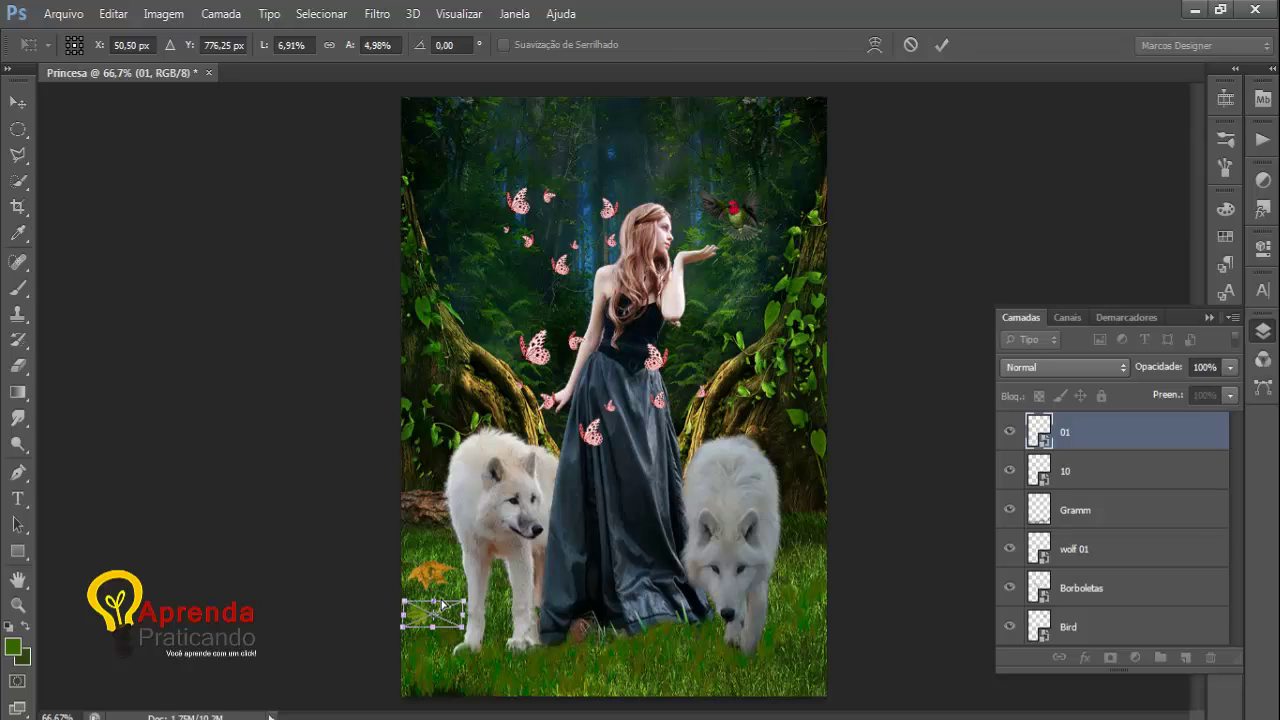
pyautogui.press('Return')
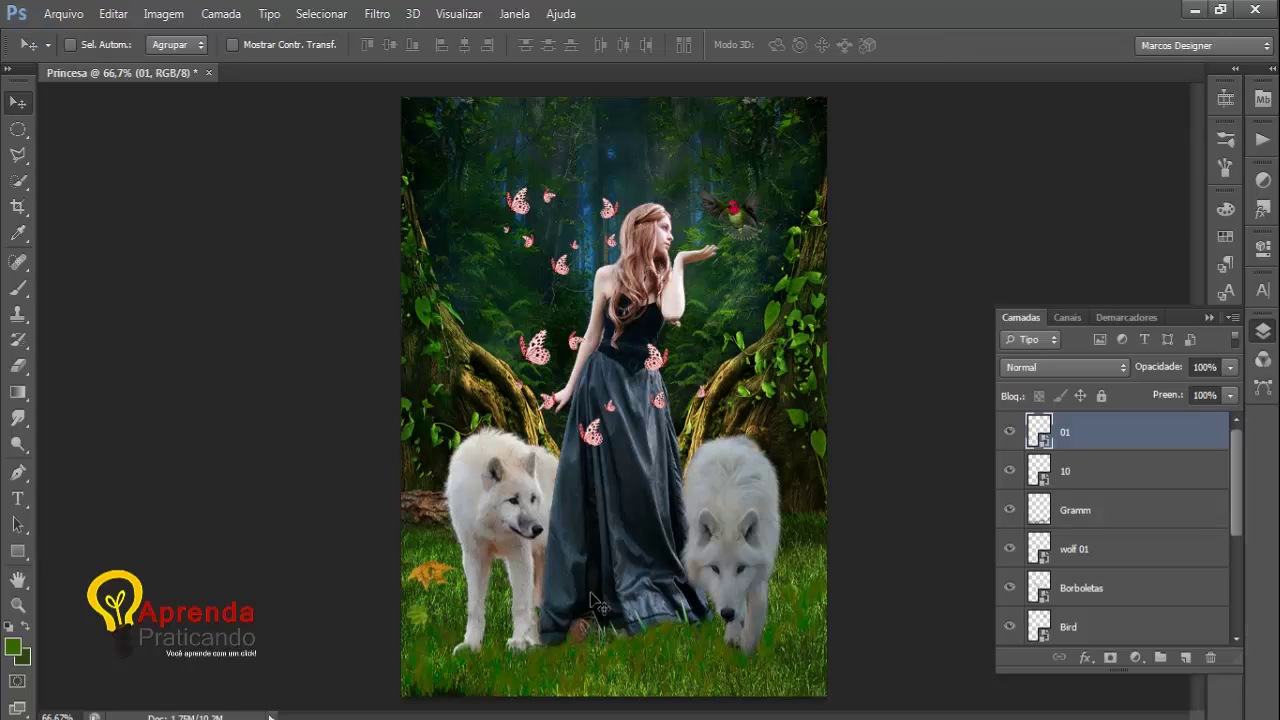
# Step: Place the bush image SN_Tree_002 from the Plantas folder directly above the wolf 01 layer
pyautogui.keyDown('ctrl'); pyautogui.click(567, 642); pyautogui.keyUp('ctrl')
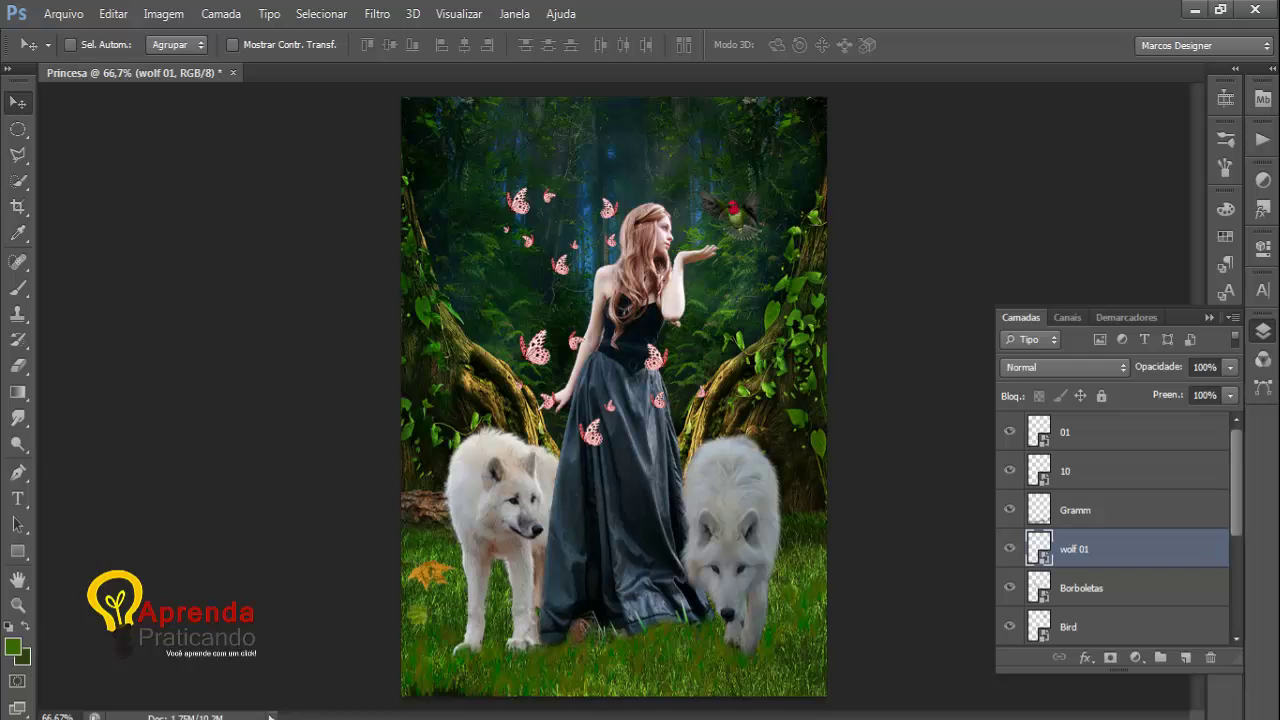
pyautogui.moveTo(220, 715)
pyautogui.click(350, 660)
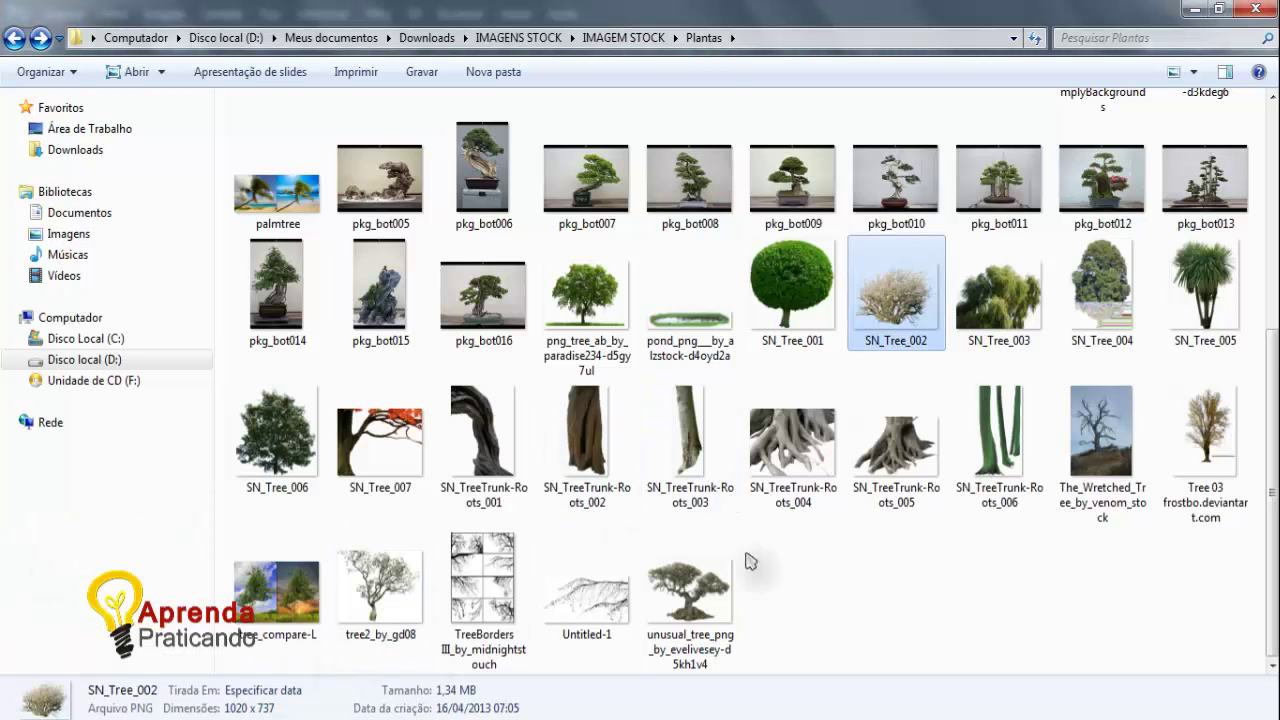
pyautogui.click(930, 380)
pyautogui.click(900, 318)
pyautogui.moveTo(903, 310); pyautogui.dragTo(591, 617)
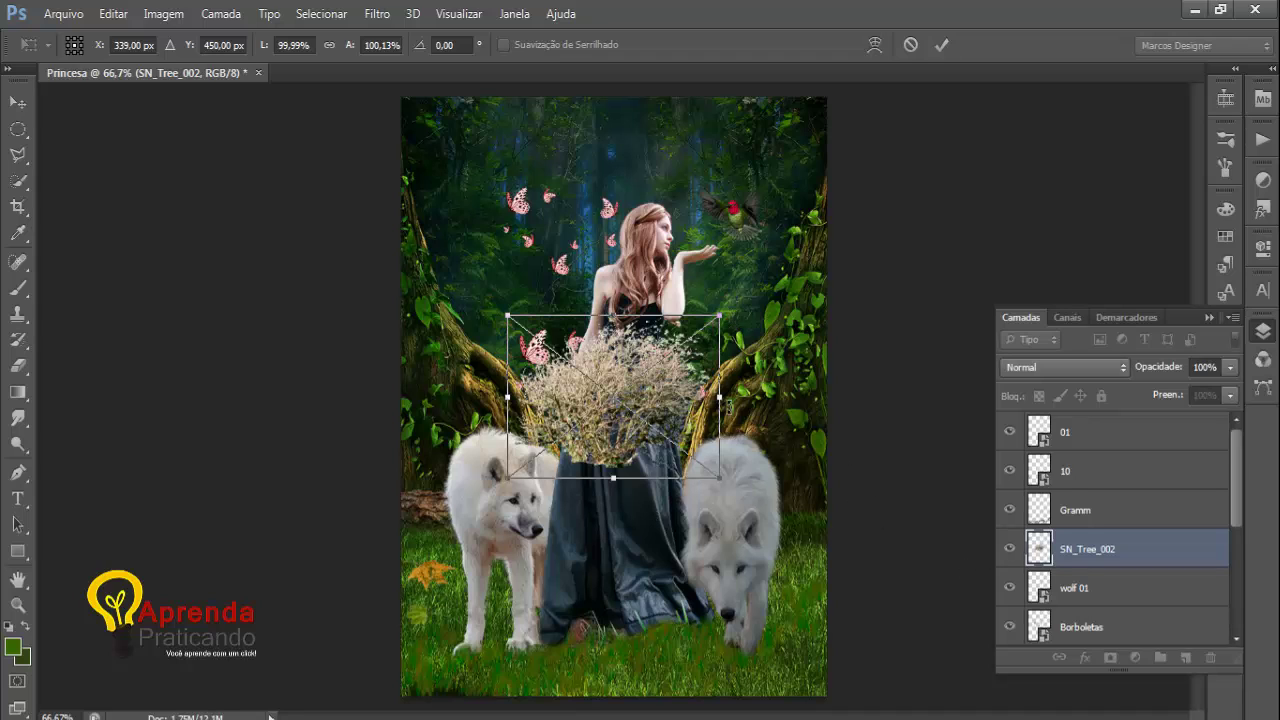
# Step: Shrink the bush to about 45% height, narrower in width, and position it over the dress hem near the woman's foot
pyautogui.moveTo(665, 397); pyautogui.dragTo(721, 436)
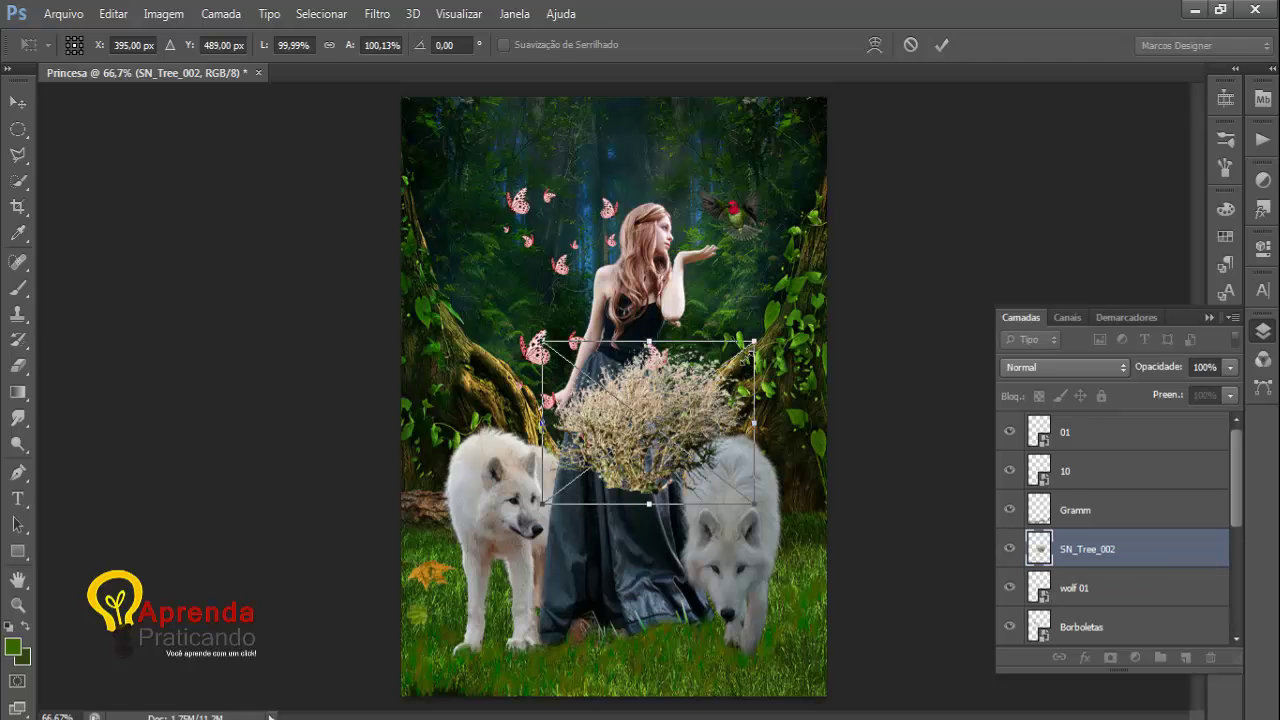
pyautogui.moveTo(751, 344); pyautogui.dragTo(637, 432)
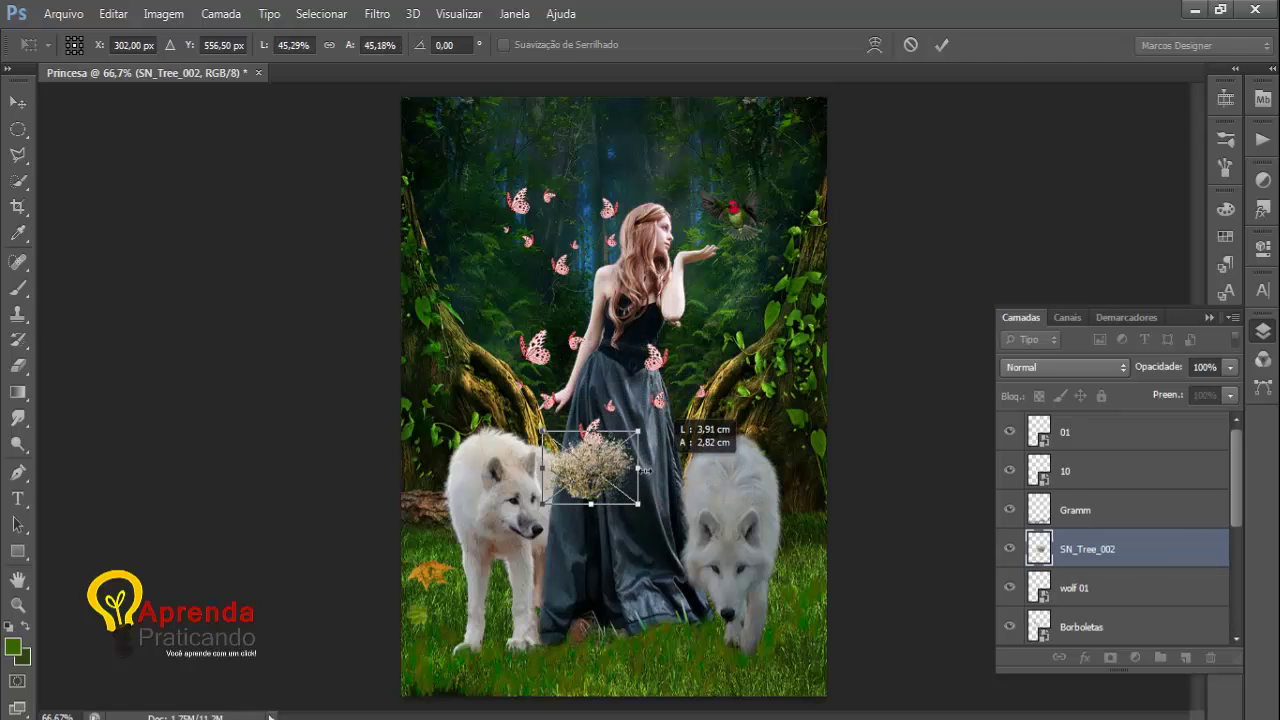
pyautogui.moveTo(616, 475); pyautogui.dragTo(623, 619)
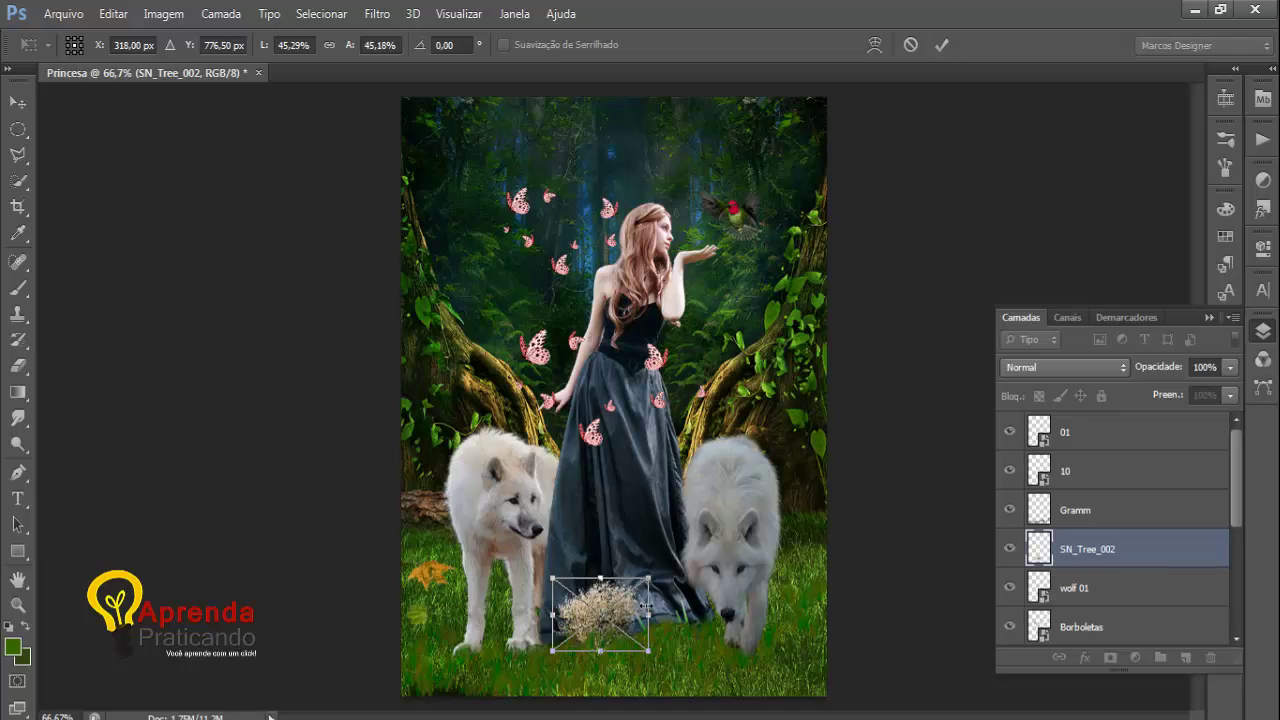
pyautogui.moveTo(647, 613); pyautogui.dragTo(610, 611)
pyautogui.press('Return')
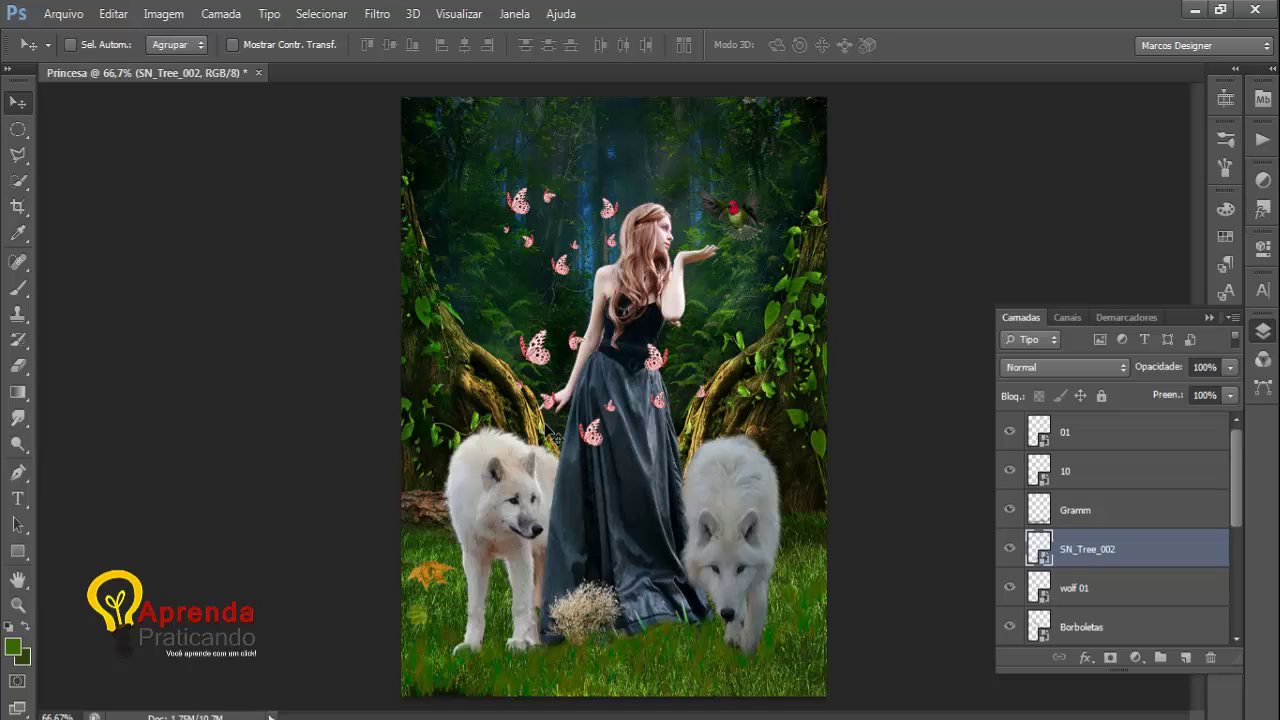
# Step: Copy the large butterfly beside the woman's lowered arm from the Borboletas layer to its own layer, using a Polygonal Lasso selection
pyautogui.rightClick(546, 357)
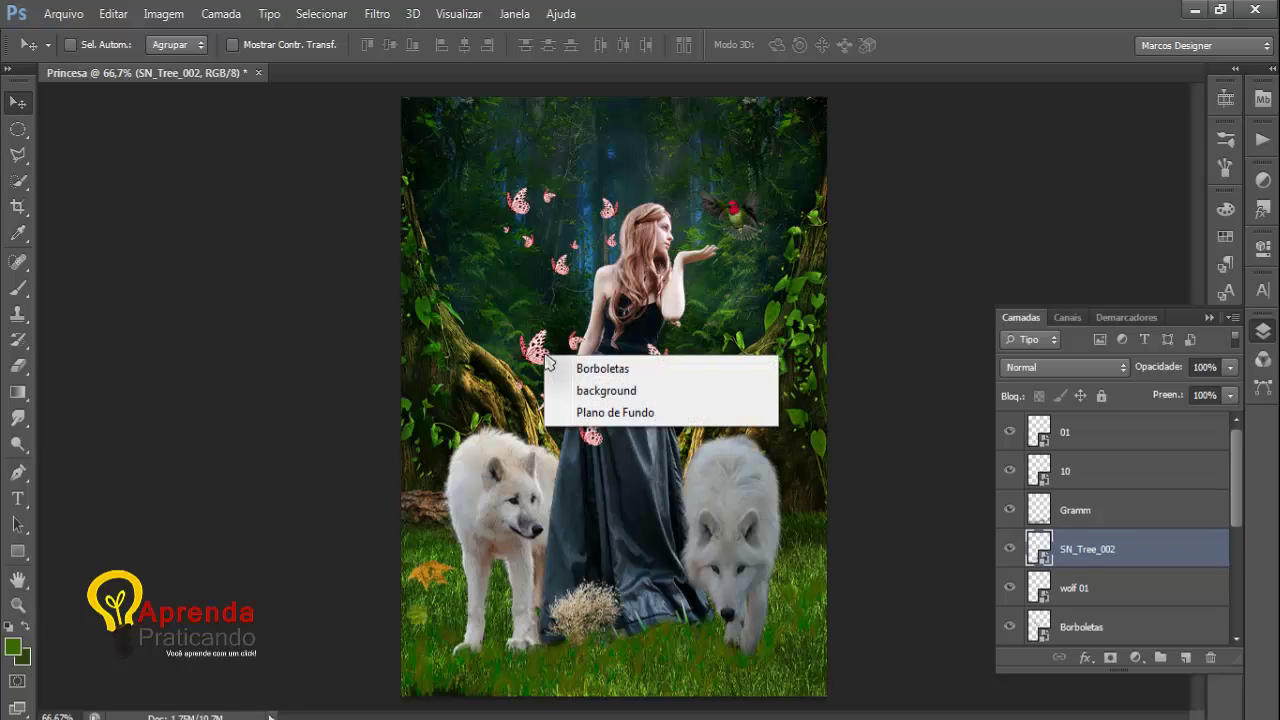
pyautogui.click(594, 378)
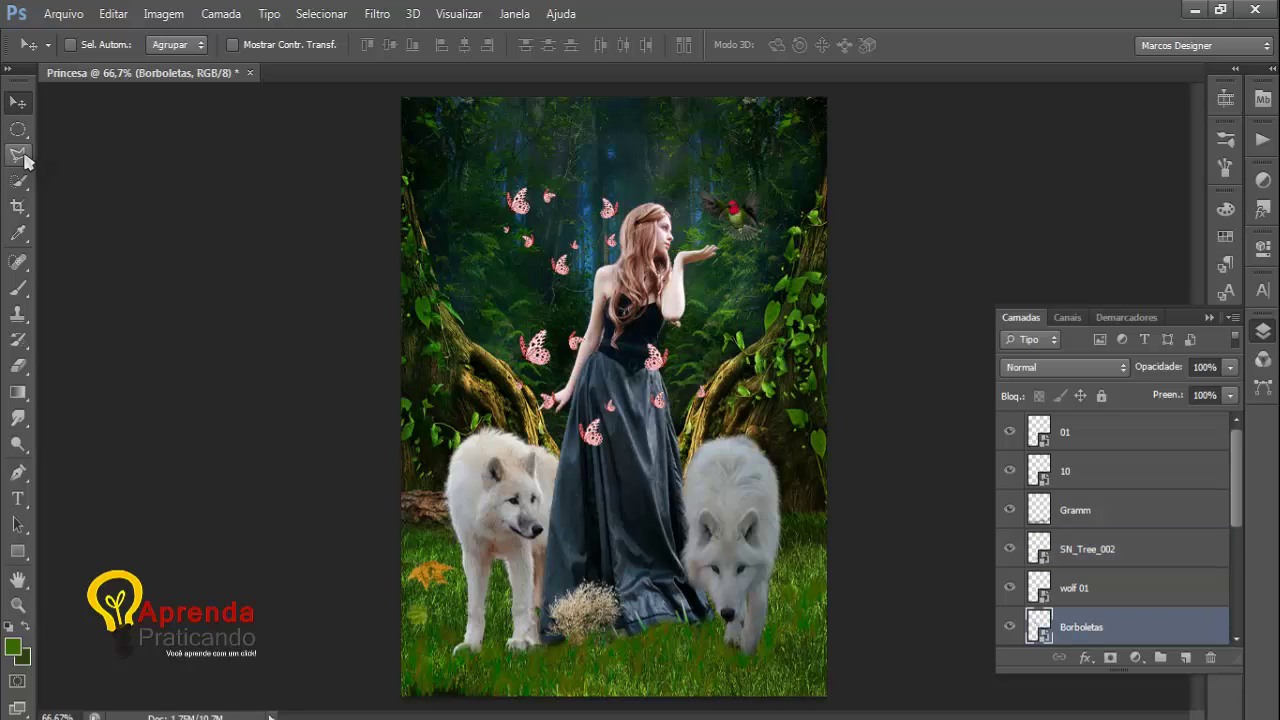
pyautogui.click(18, 155)
pyautogui.press('v')
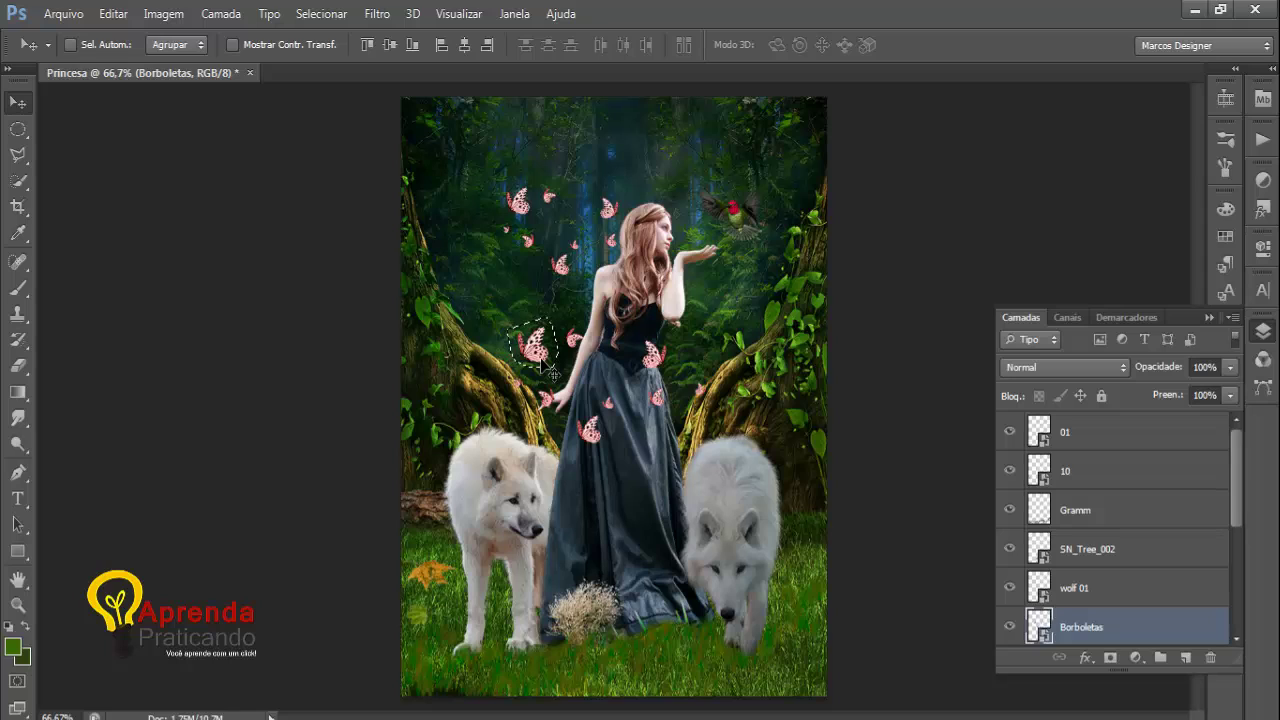
pyautogui.hotkey('ctrl', 'j')
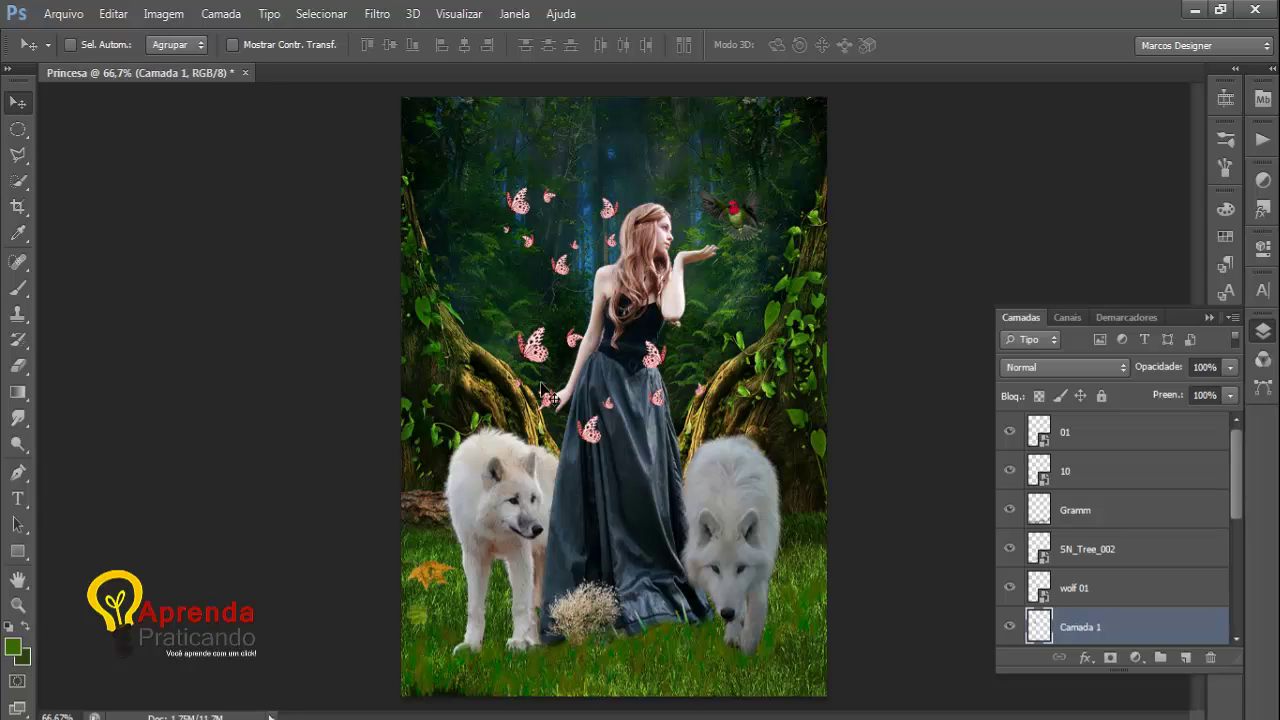
# Step: Move the copied butterfly onto the top of the bush at the dress hem and flip it horizontally
pyautogui.moveTo(538, 362); pyautogui.dragTo(587, 574)
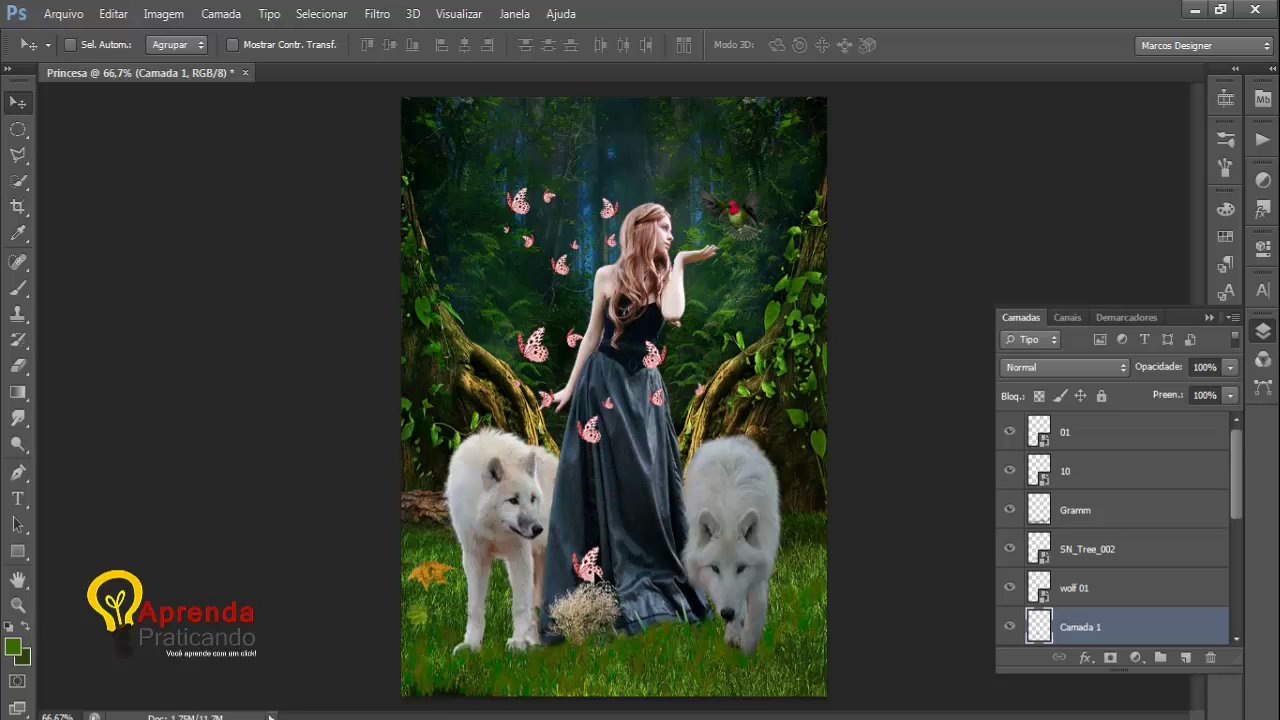
pyautogui.hotkey('ctrl', 't')
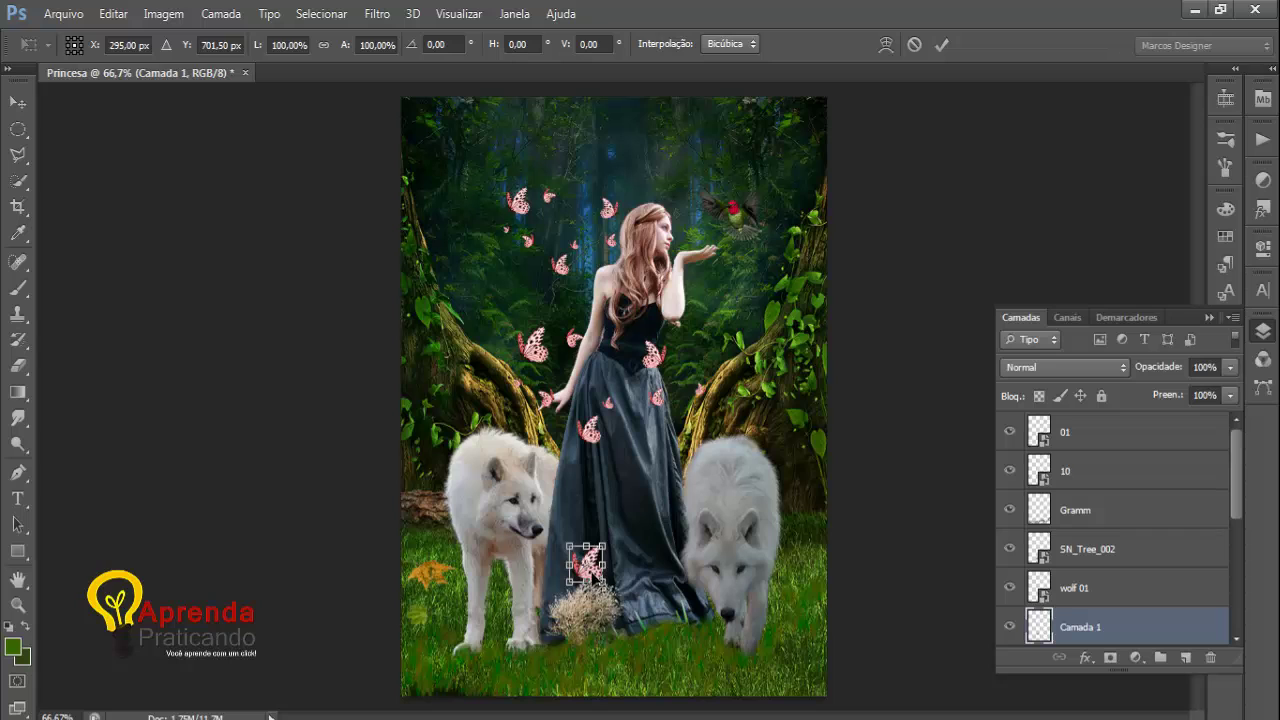
pyautogui.rightClick(593, 578)
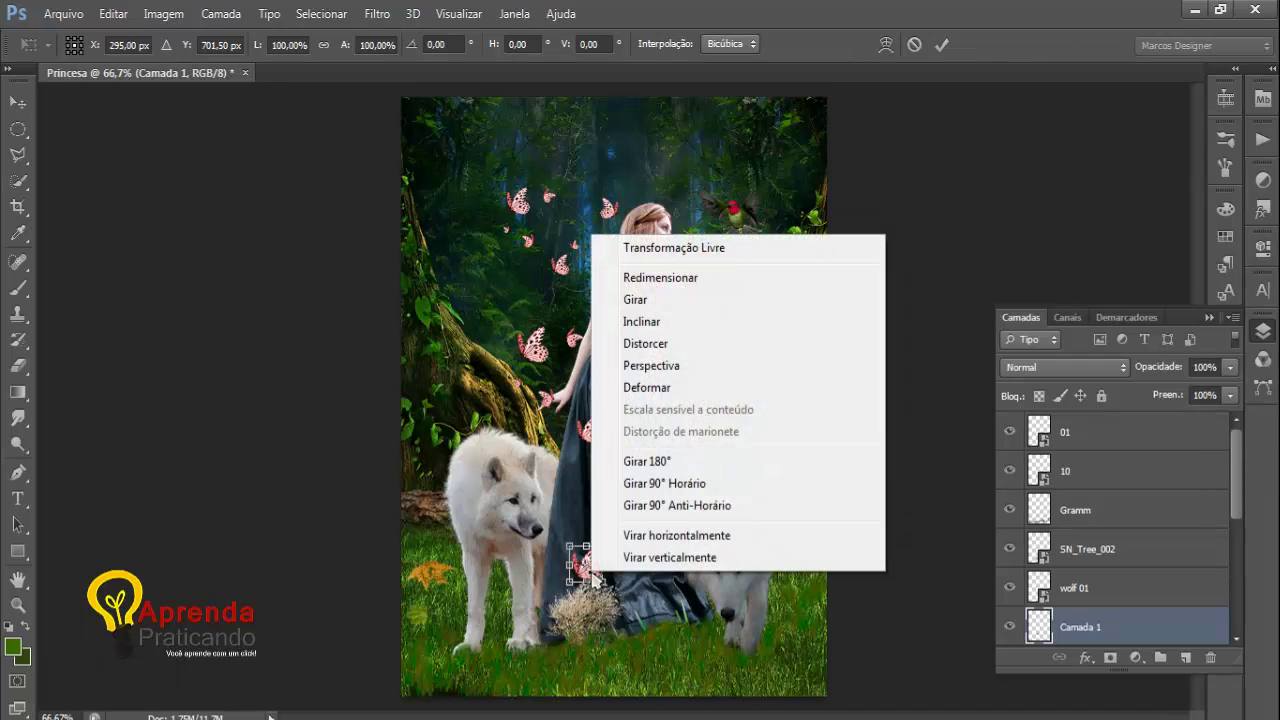
pyautogui.click(652, 535)
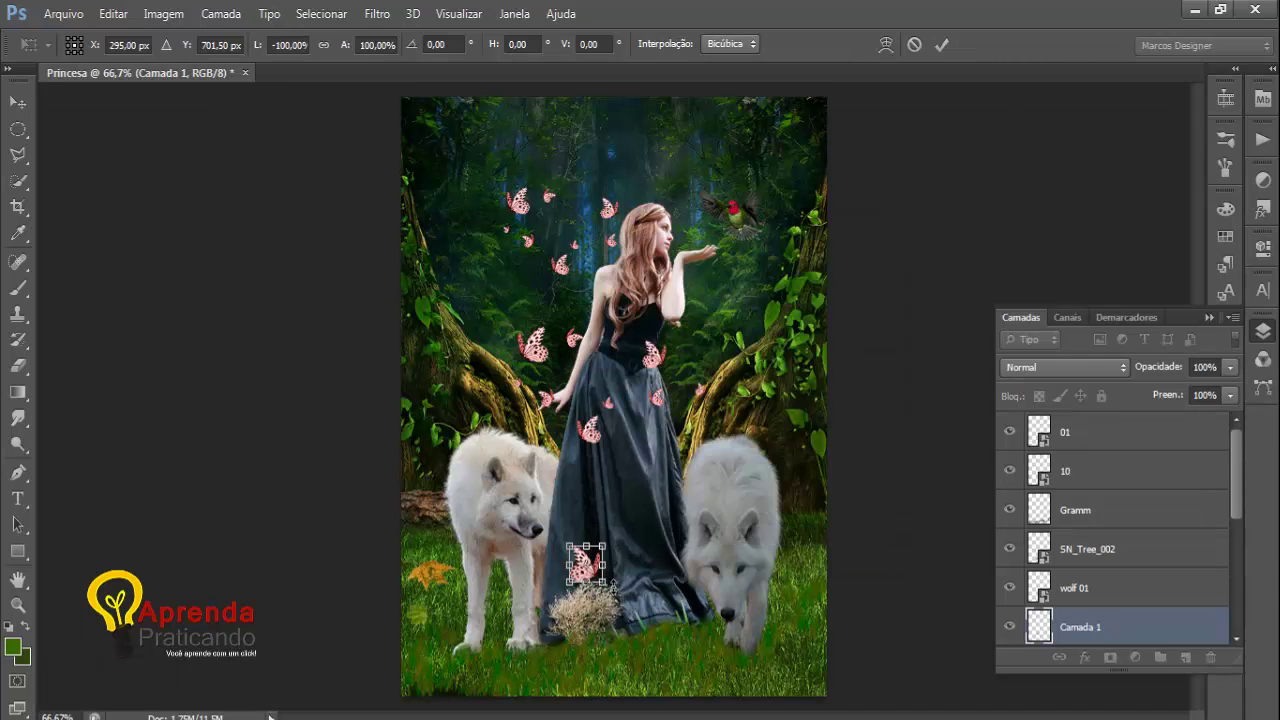
pyautogui.press('Return')
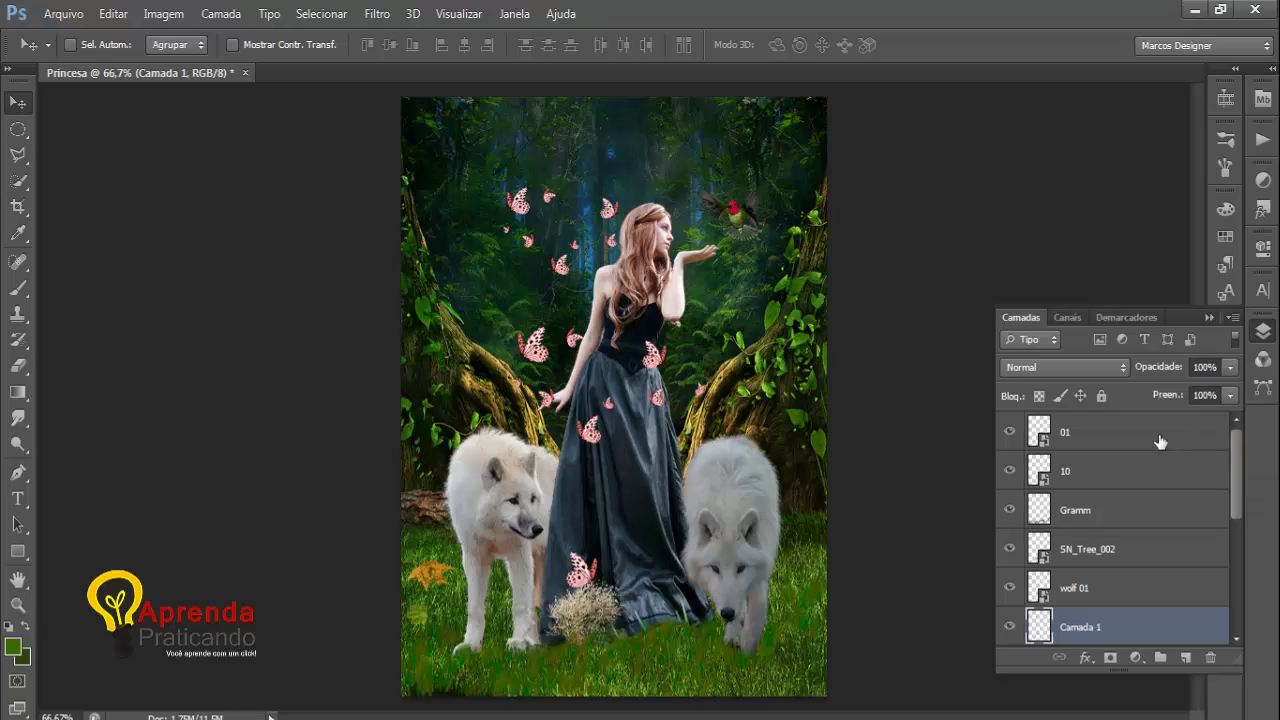
# Step: Add a new layer above leaf layer 01 and name it light
pyautogui.click(1155, 437)
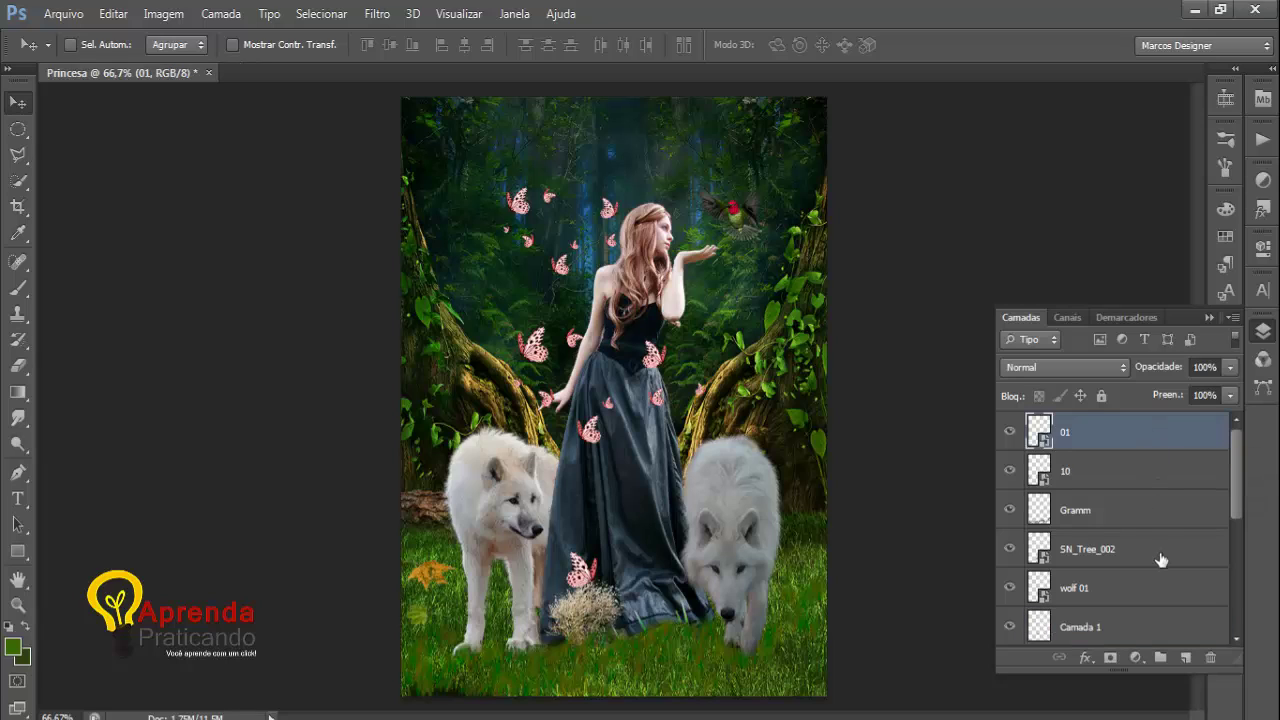
pyautogui.click(1185, 657)
pyautogui.doubleClick(1088, 436)
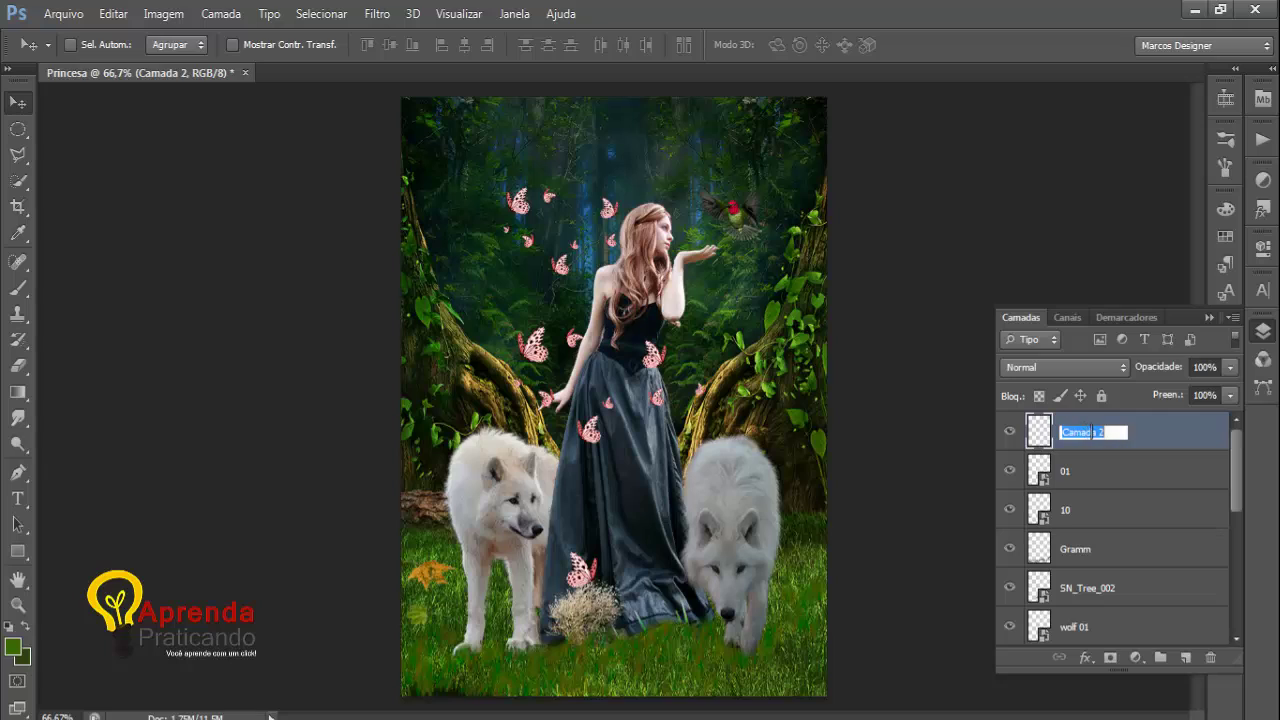
pyautogui.write('aurea')
pyautogui.press('Return')
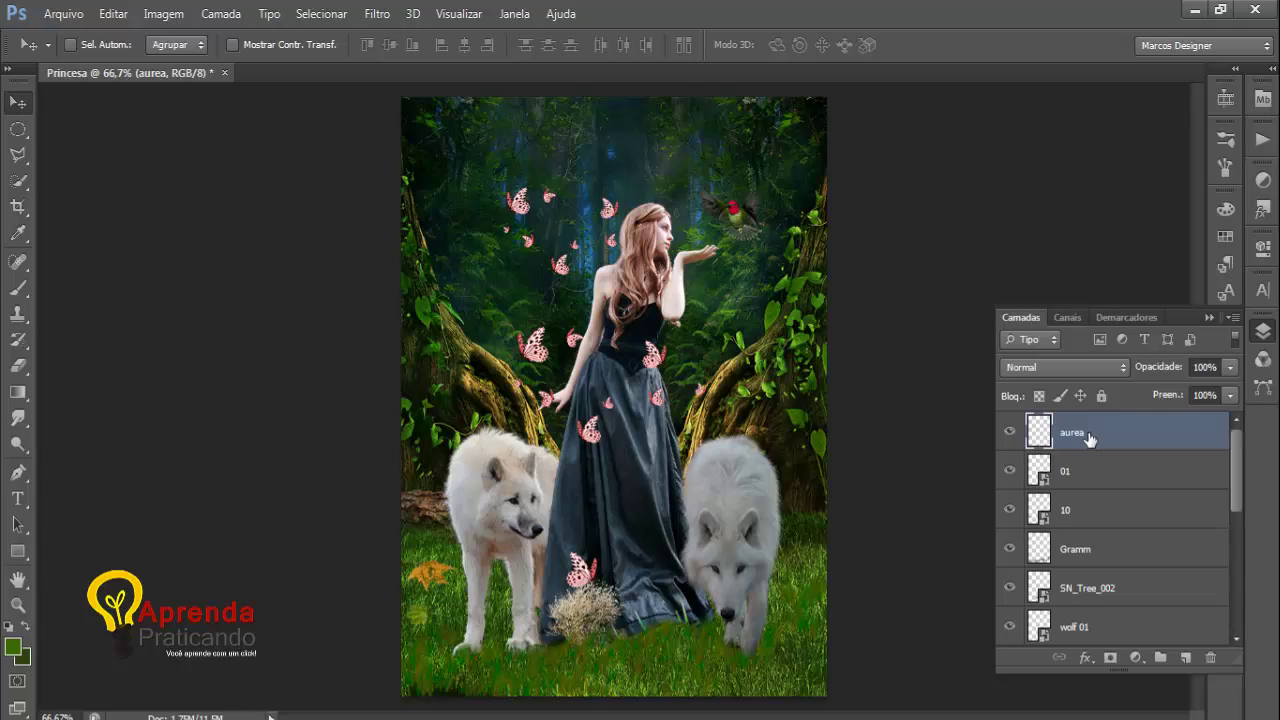
pyautogui.doubleClick(1088, 439)
pyautogui.write('light')
pyautogui.press('Return')
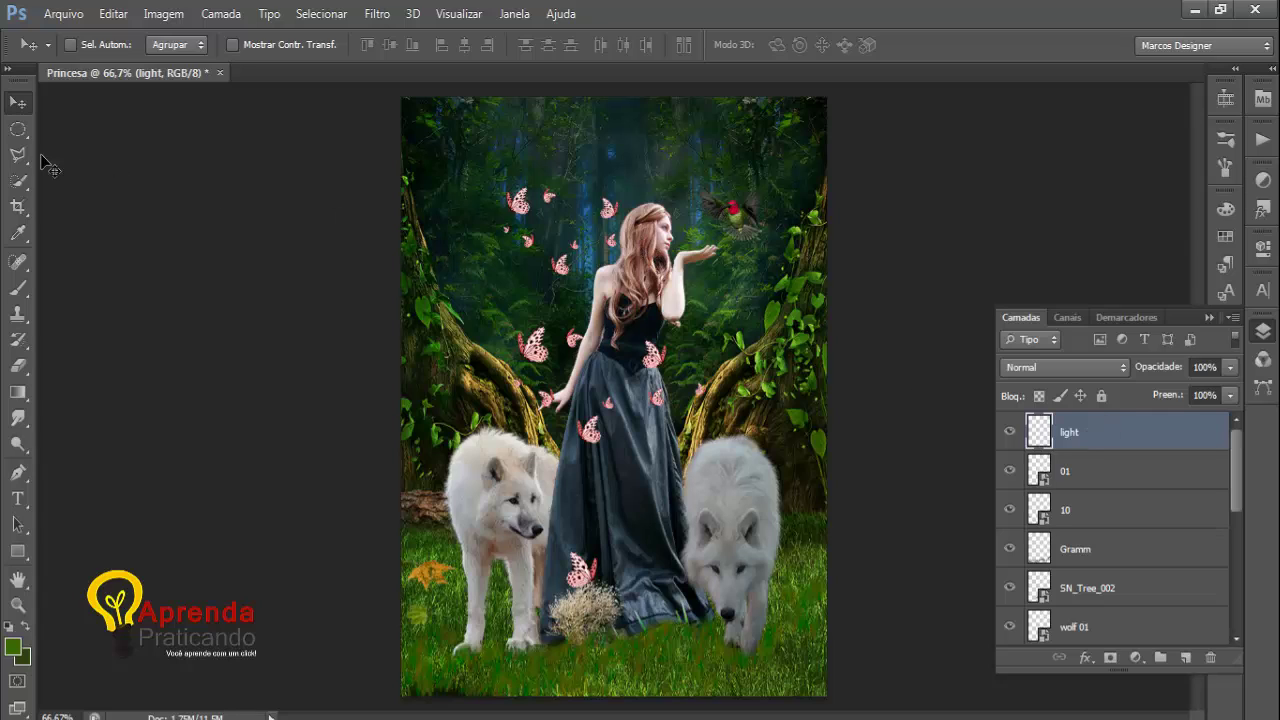
# Step: Outline two narrow widening rays with the Polygonal Lasso, running from the image's upper edge above the hummingbird down toward the upper butterflies
pyautogui.click(19, 155)
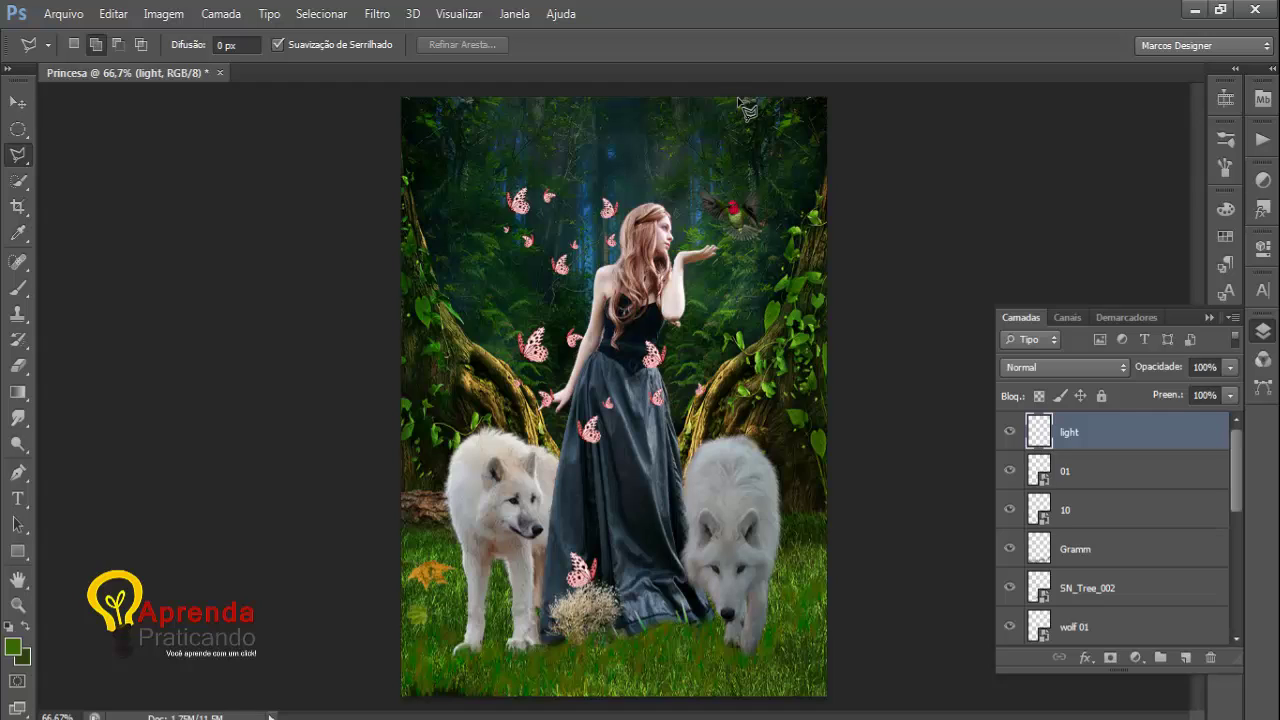
pyautogui.click(738, 99)
pyautogui.click(450, 170)
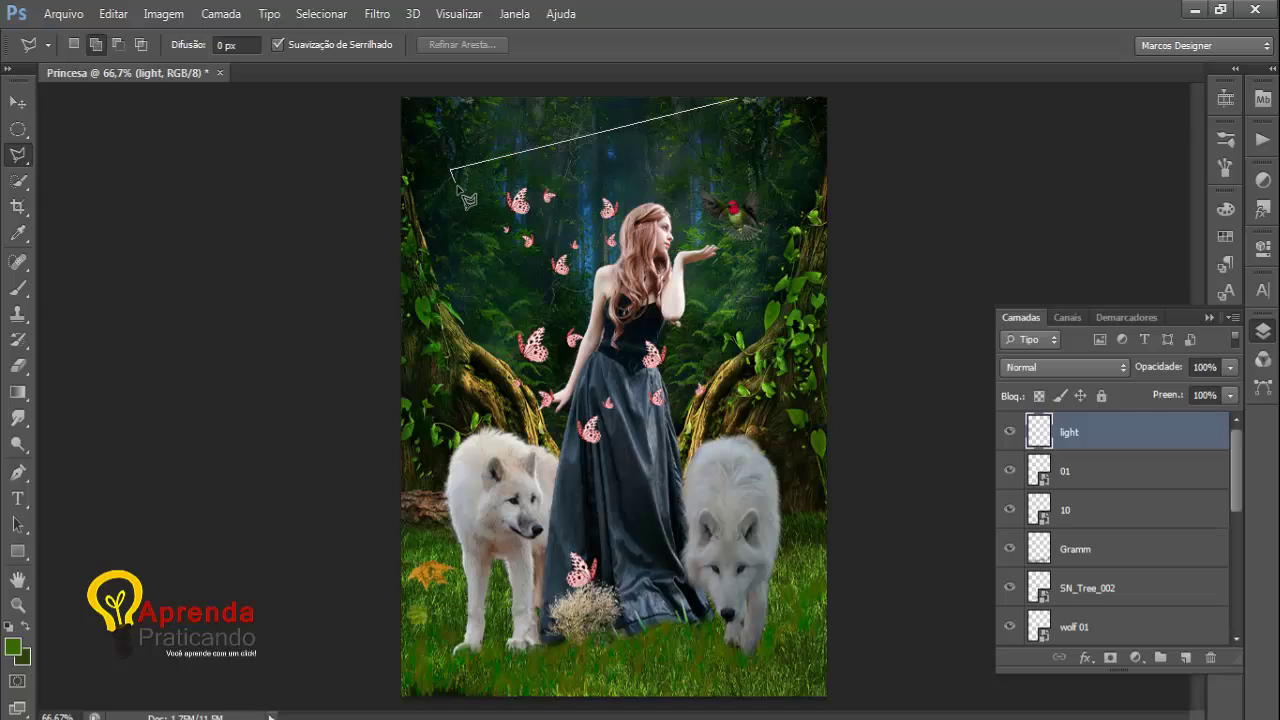
pyautogui.click(460, 192)
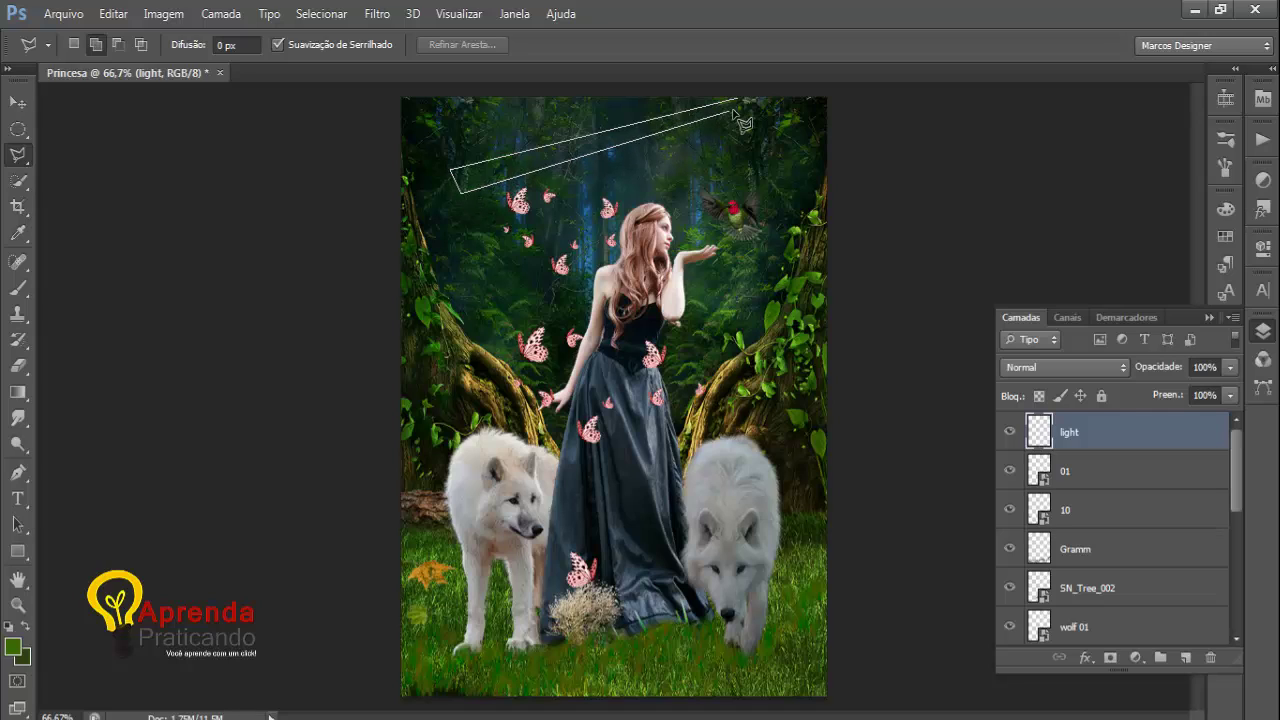
pyautogui.click(734, 107)
pyautogui.click(499, 250)
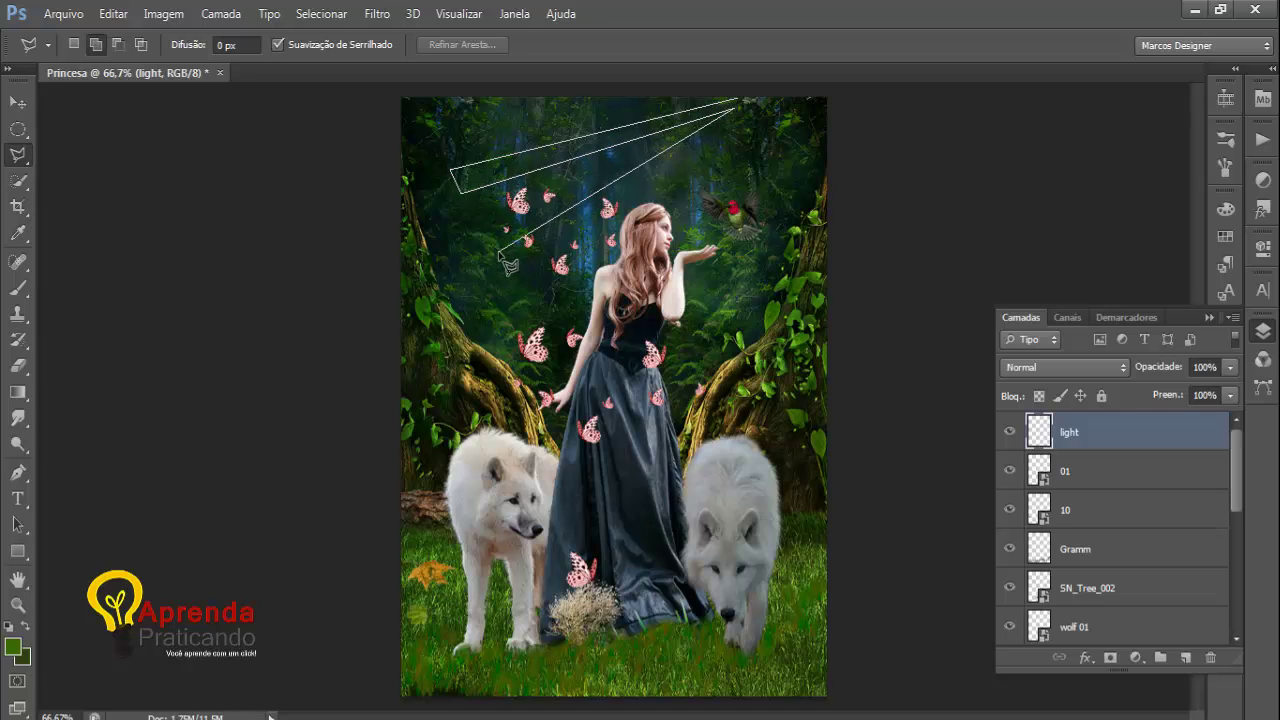
pyautogui.click(513, 280)
pyautogui.click(741, 110)
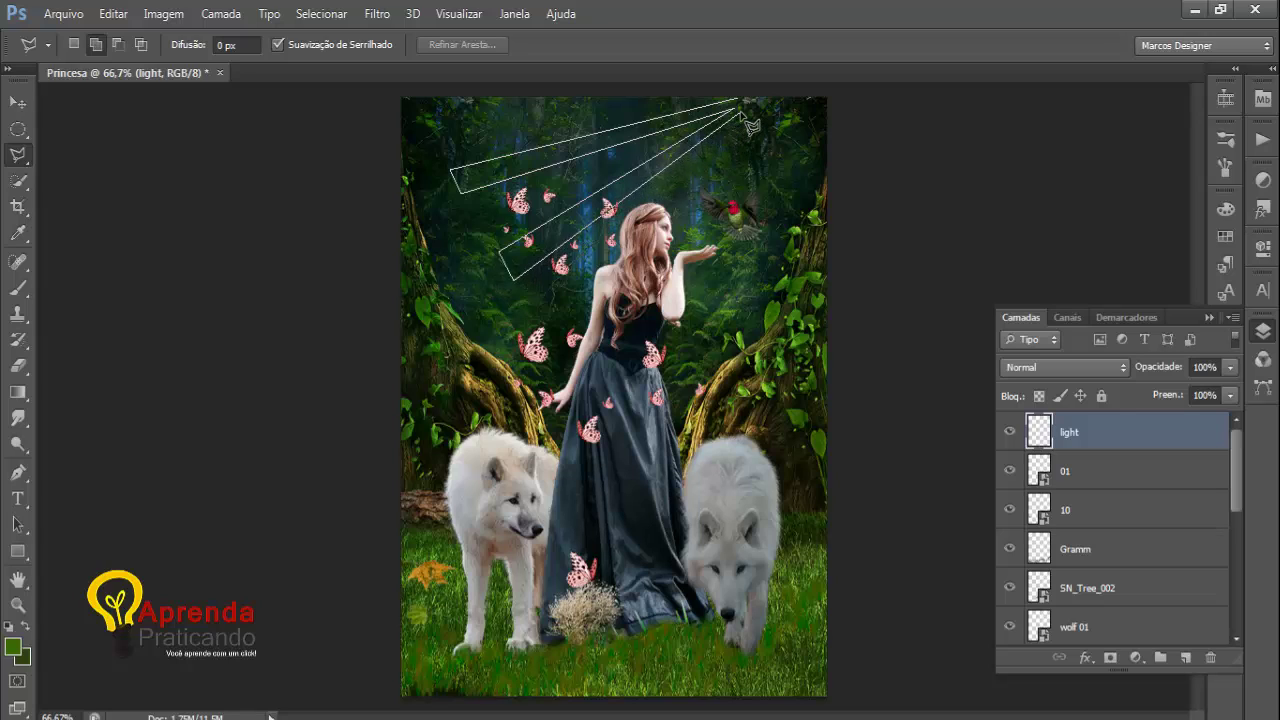
# Step: Extend the outline with three more rays, one across the woman's hair and two past her raised hand, and close the selection
pyautogui.click(559, 315)
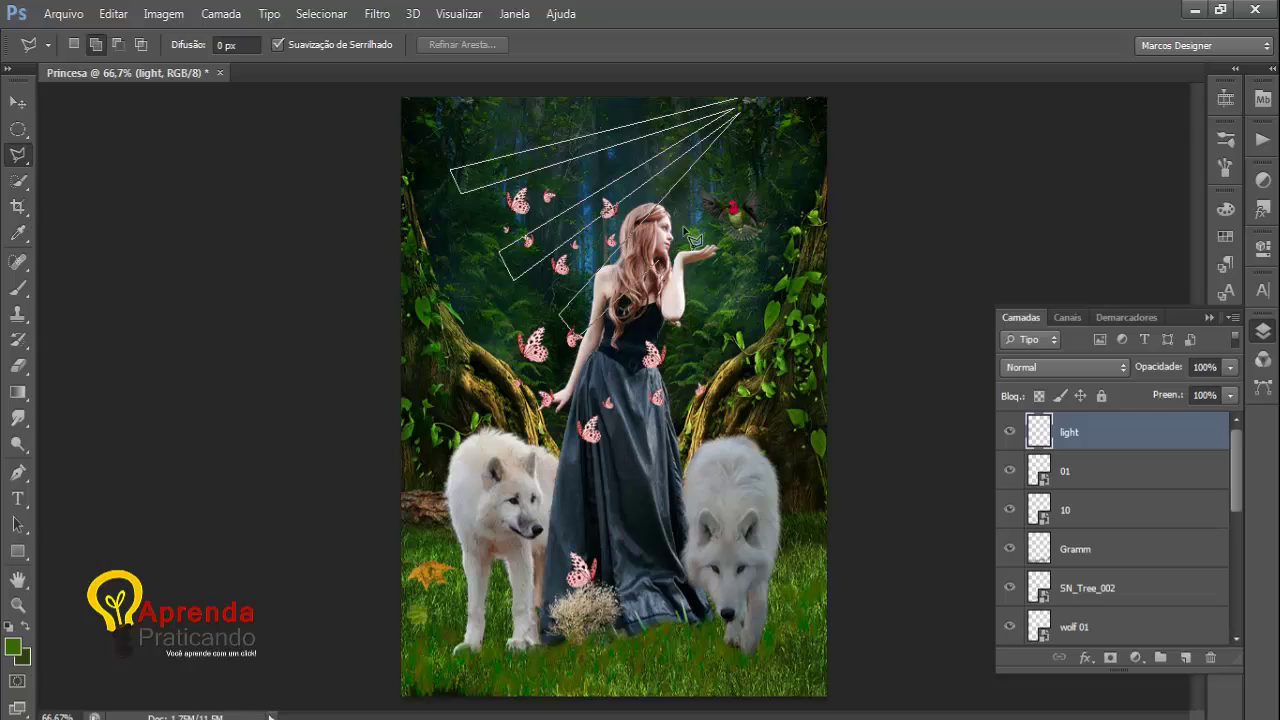
pyautogui.click(740, 111)
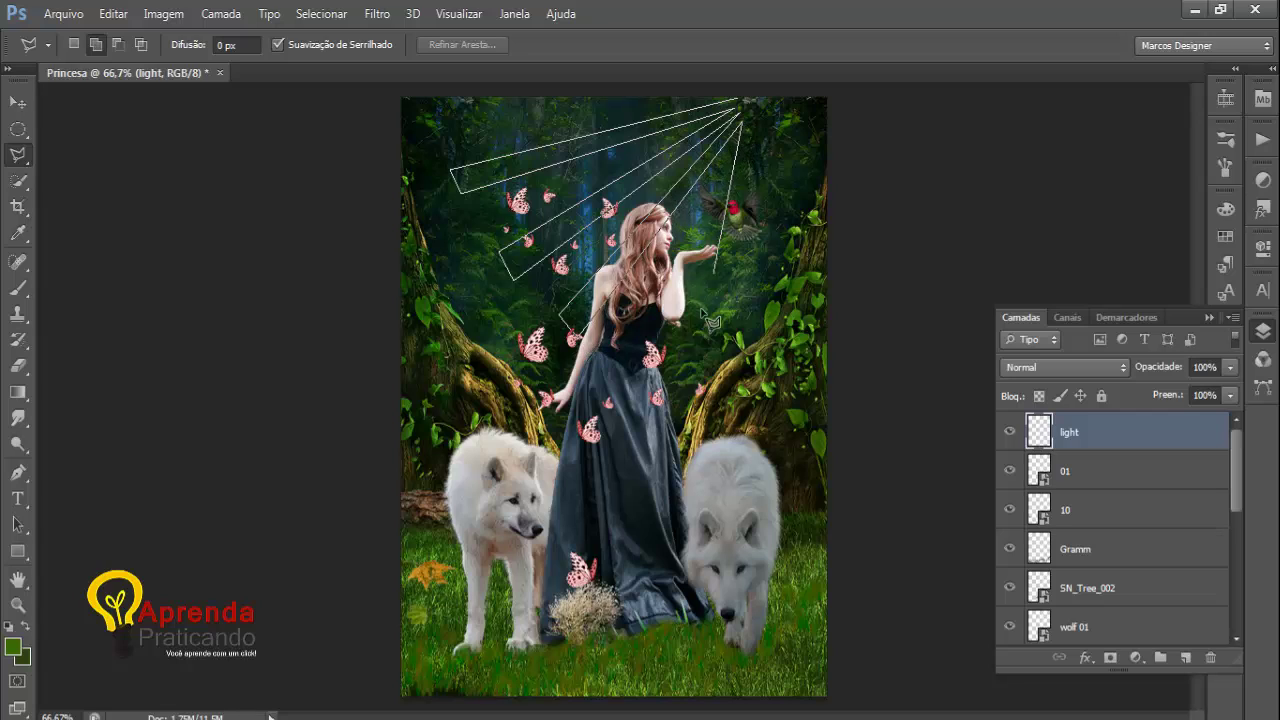
pyautogui.click(671, 378)
pyautogui.click(689, 377)
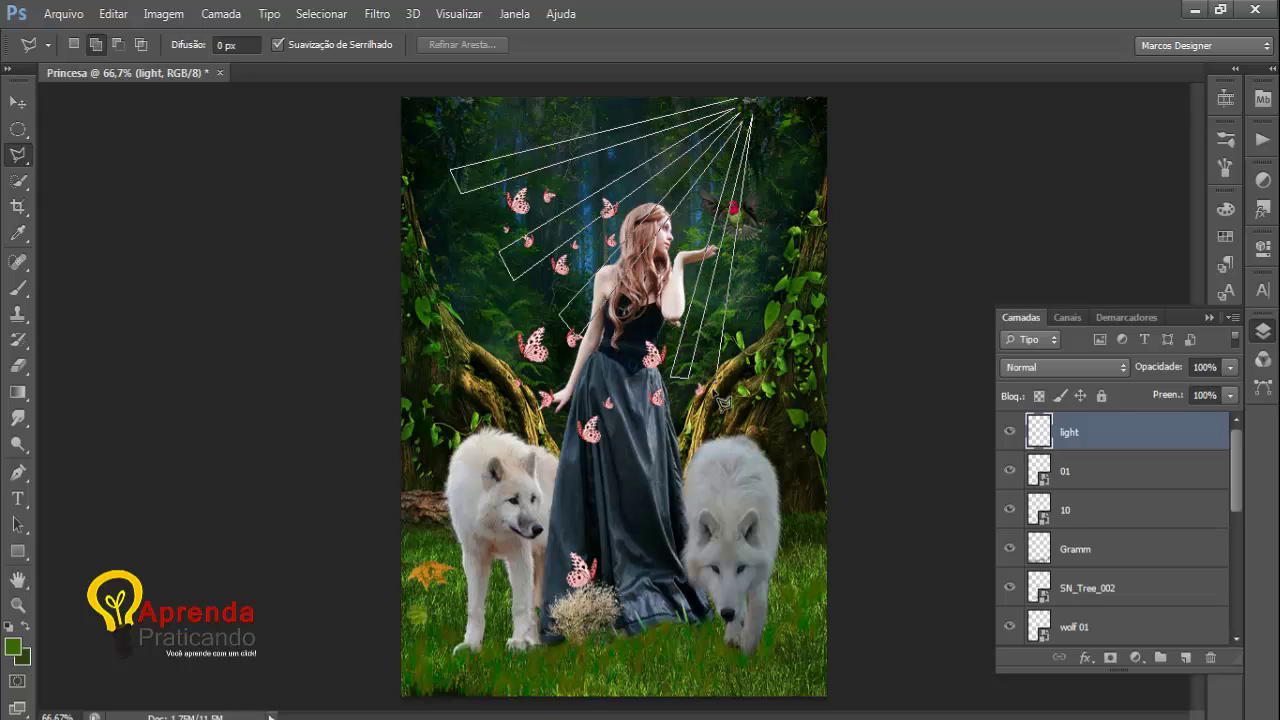
pyautogui.click(733, 407)
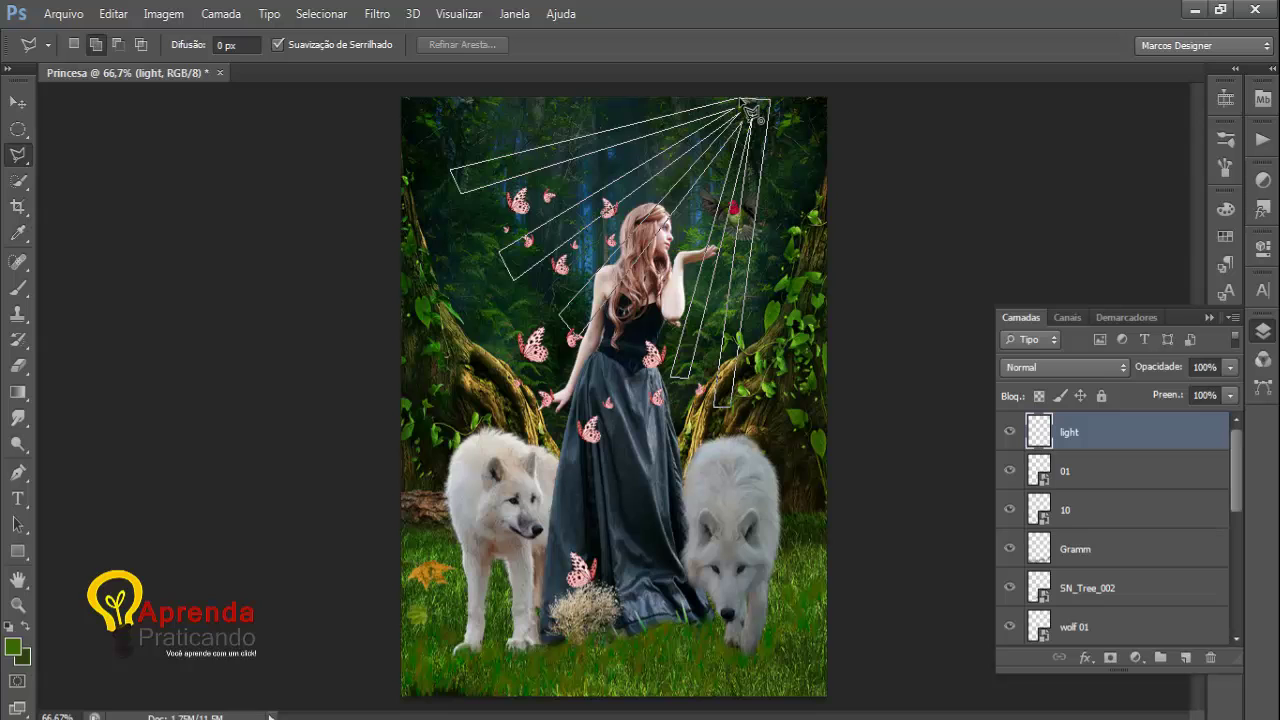
pyautogui.click(751, 112)
# Step: Fill the ray selection on the light layer with a near-white foreground colour using the Paint Bucket, and deselect
pyautogui.click(18, 102)
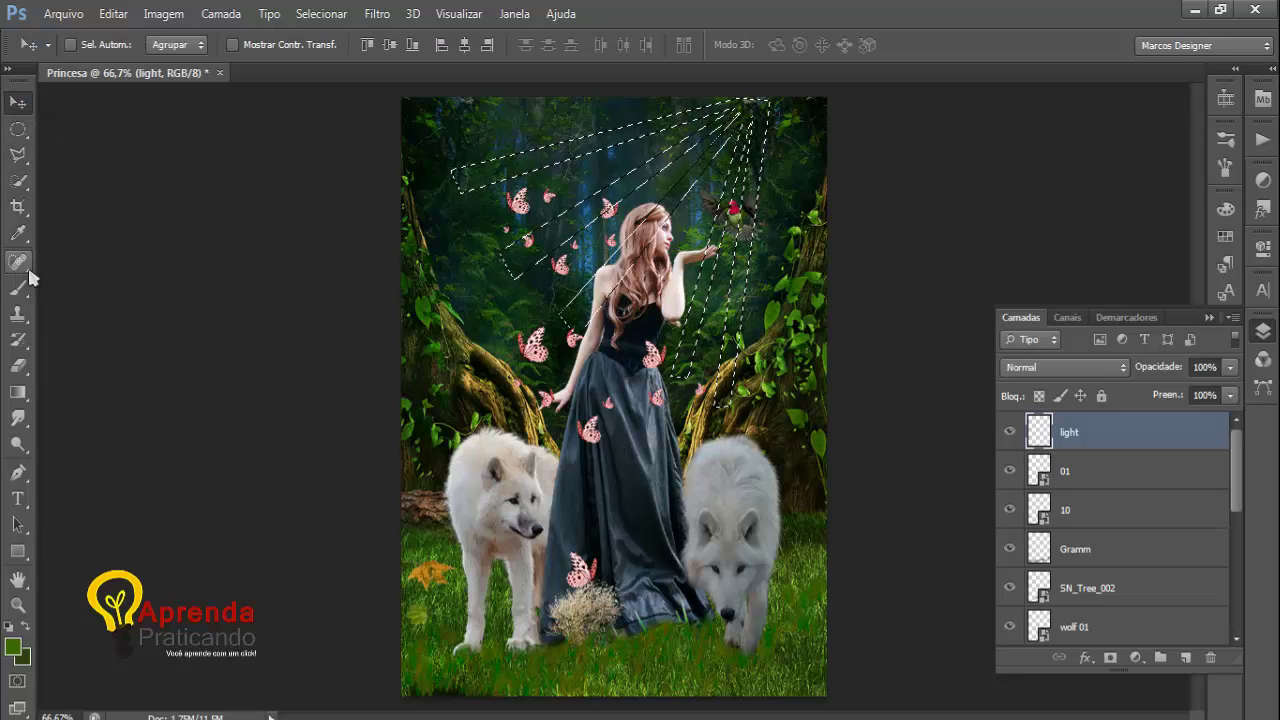
pyautogui.click(14, 648)
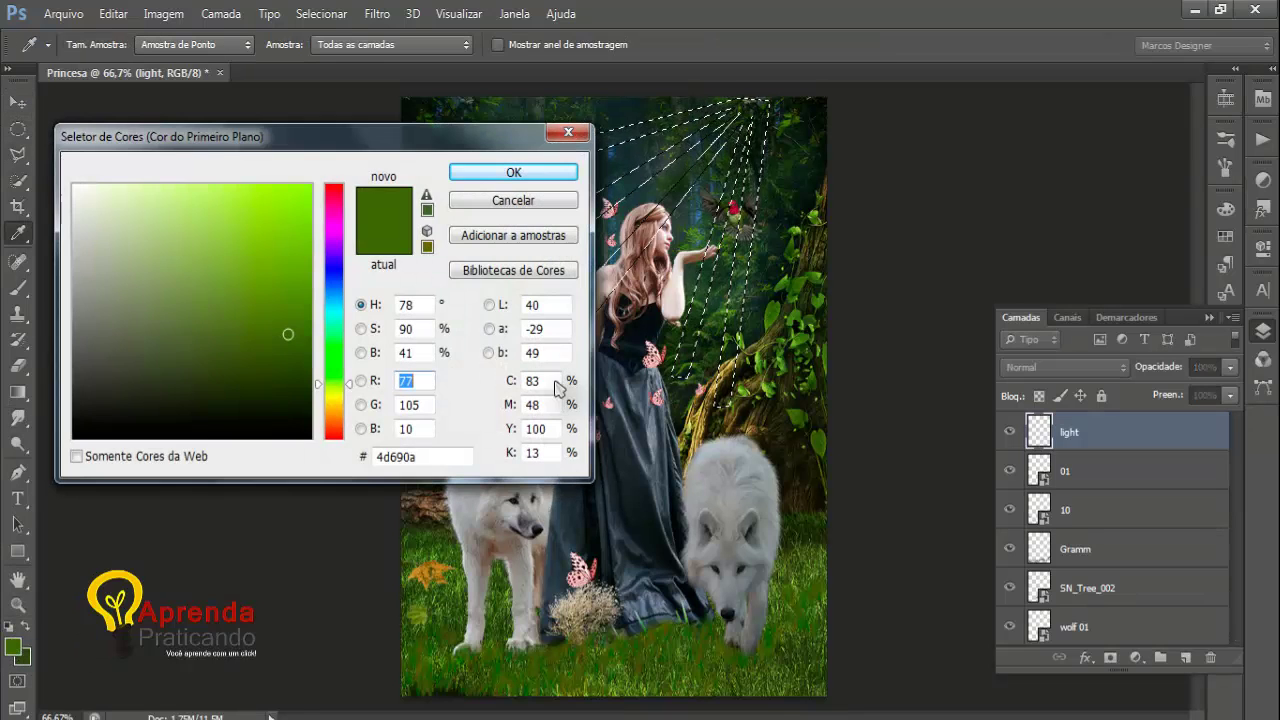
pyautogui.click(82, 187)
pyautogui.click(513, 172)
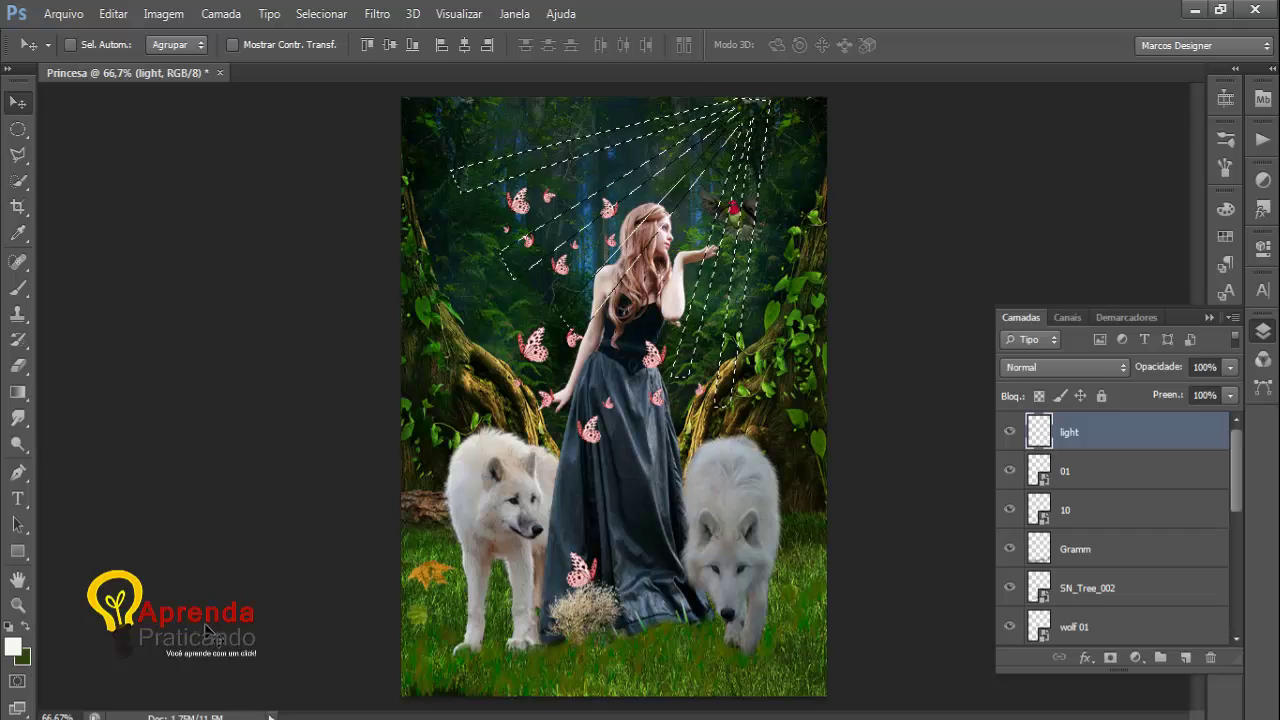
pyautogui.press('g')
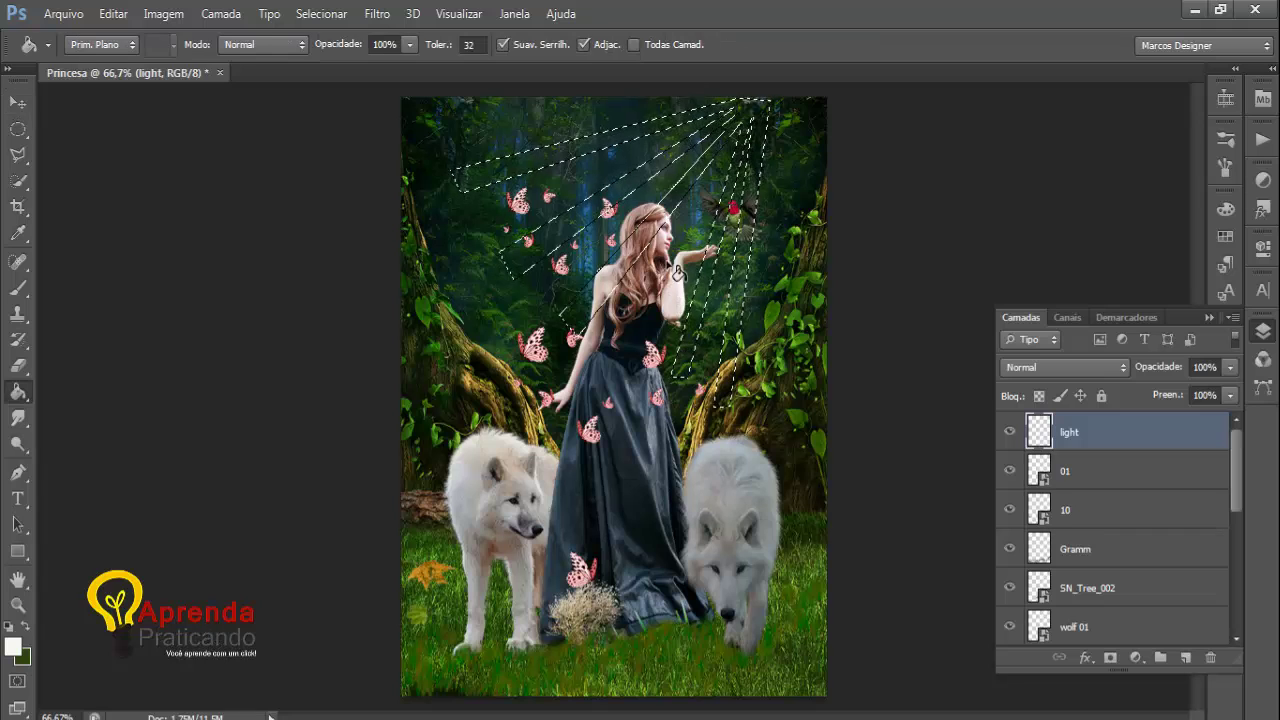
pyautogui.click(597, 204)
pyautogui.press('v')
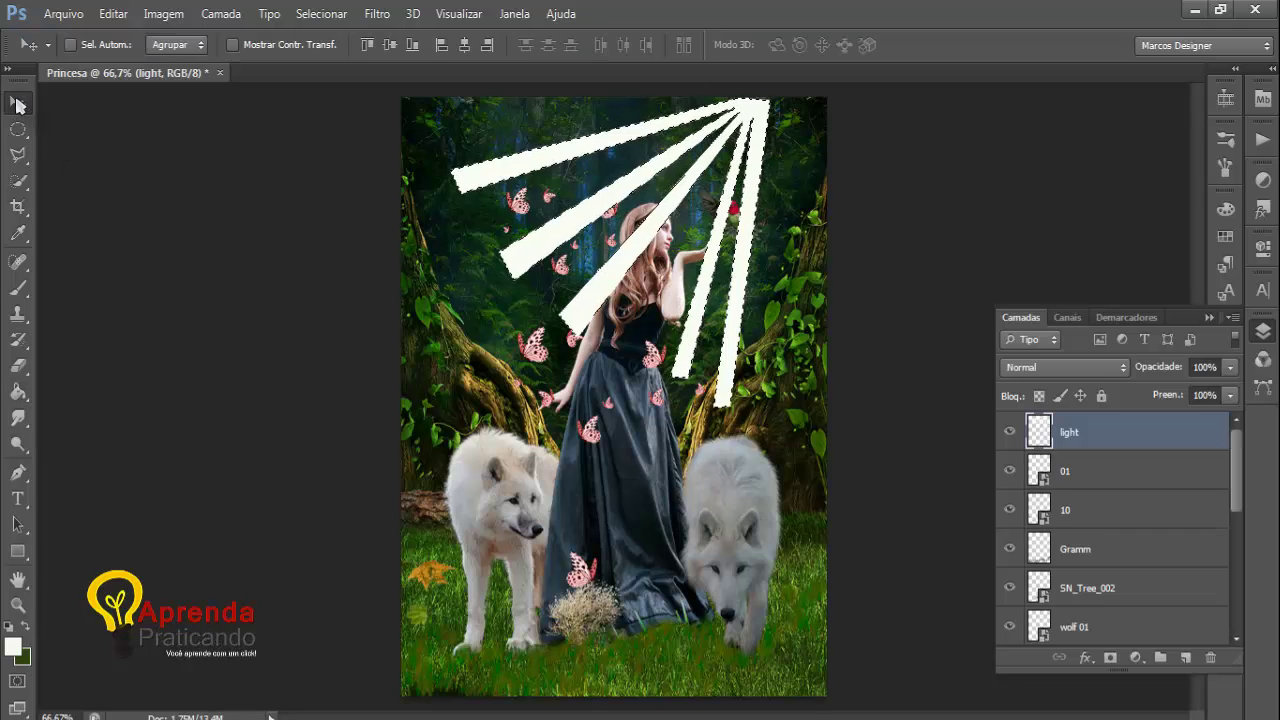
pyautogui.hotkey('ctrl', 'd')
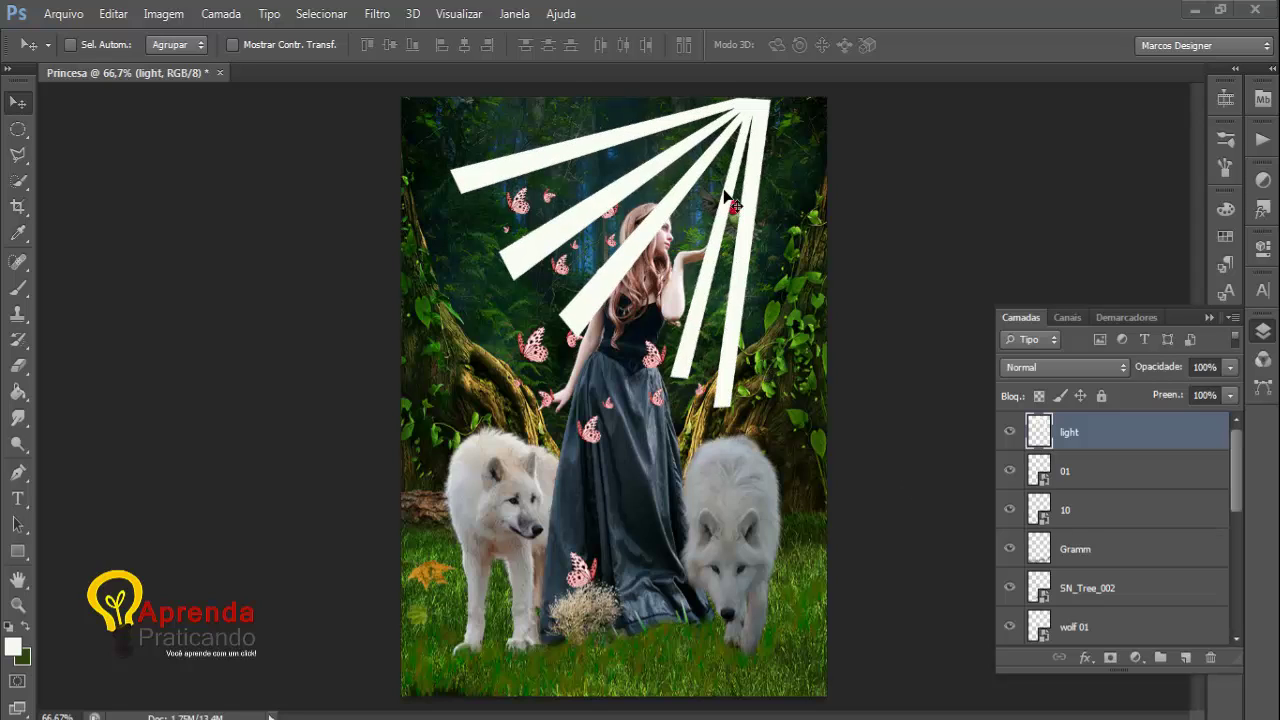
# Step: Apply a Gaussian Blur (Desfoque Gaussiano) with a radius of 6.3 pixels to the white rays
pyautogui.click(377, 20)
pyautogui.moveTo(452, 243)
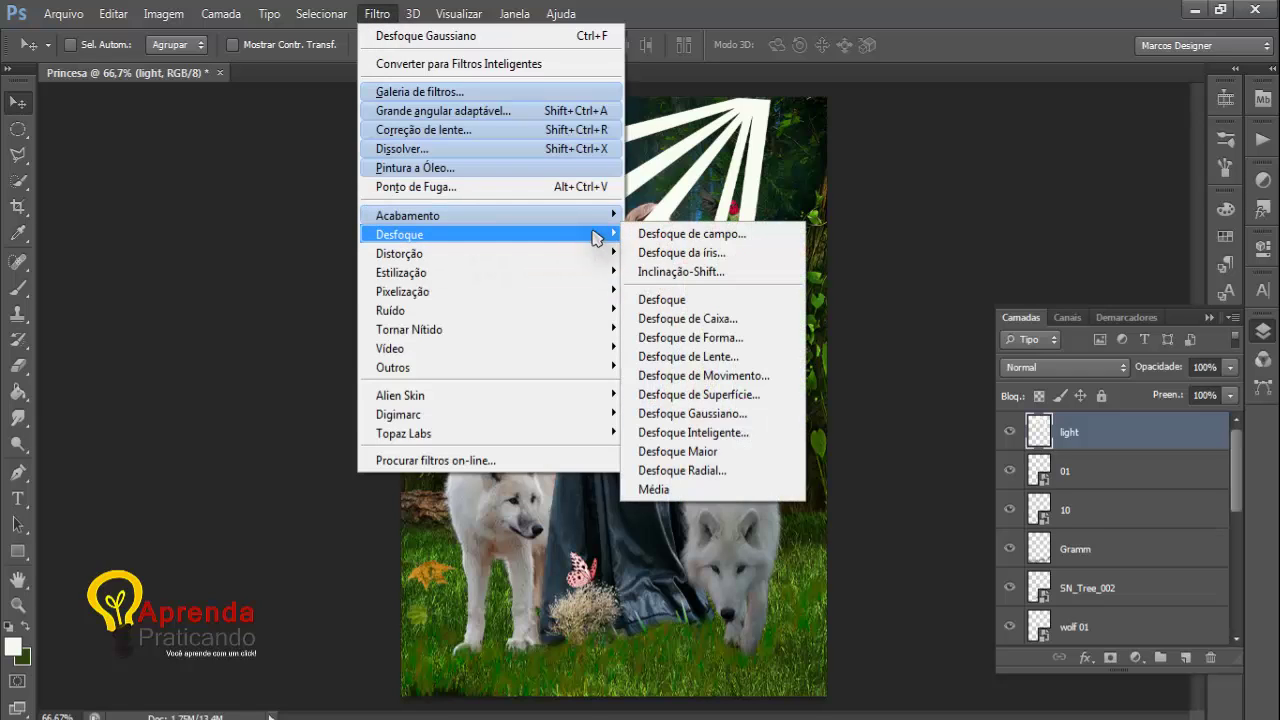
pyautogui.click(690, 414)
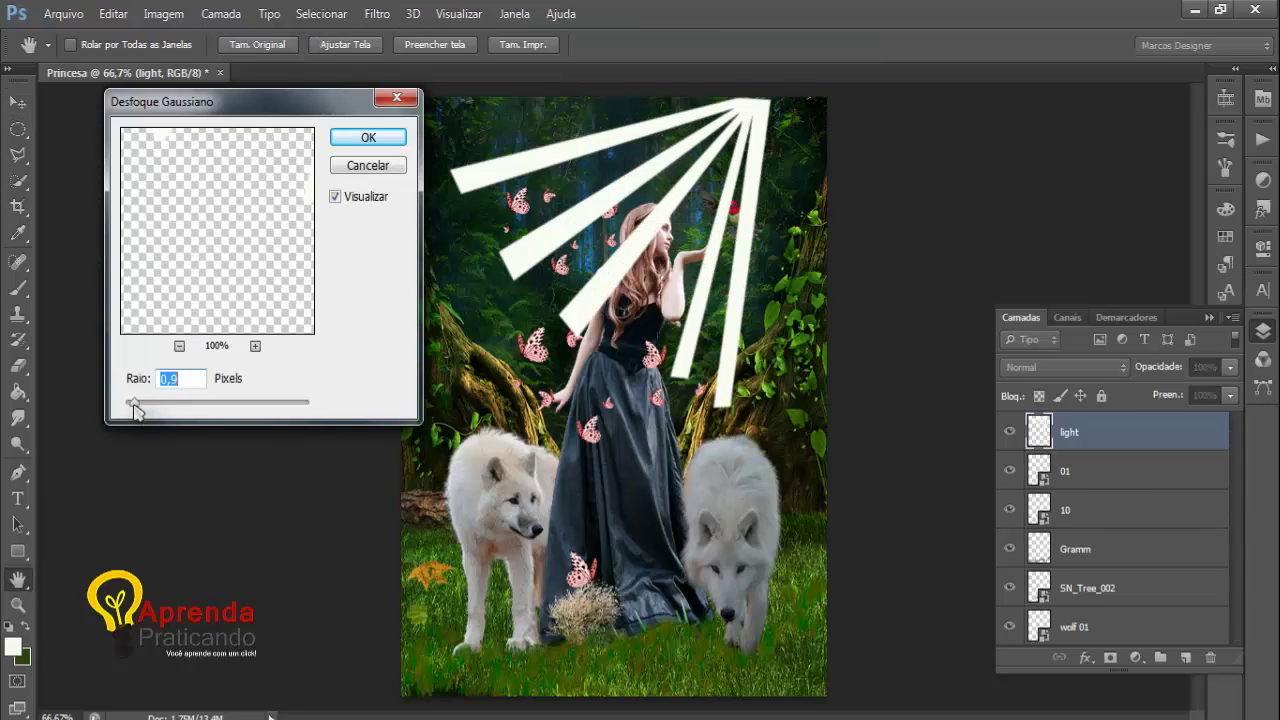
pyautogui.moveTo(135, 410); pyautogui.dragTo(180, 410)
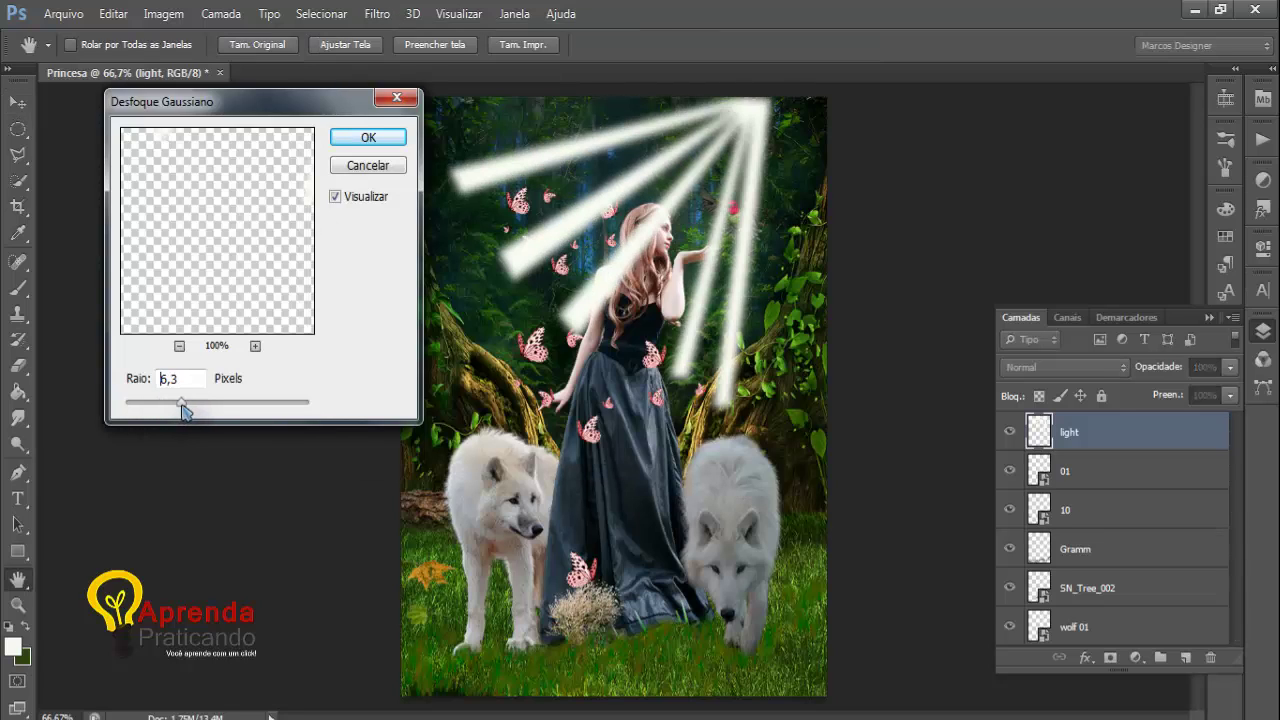
pyautogui.click(366, 137)
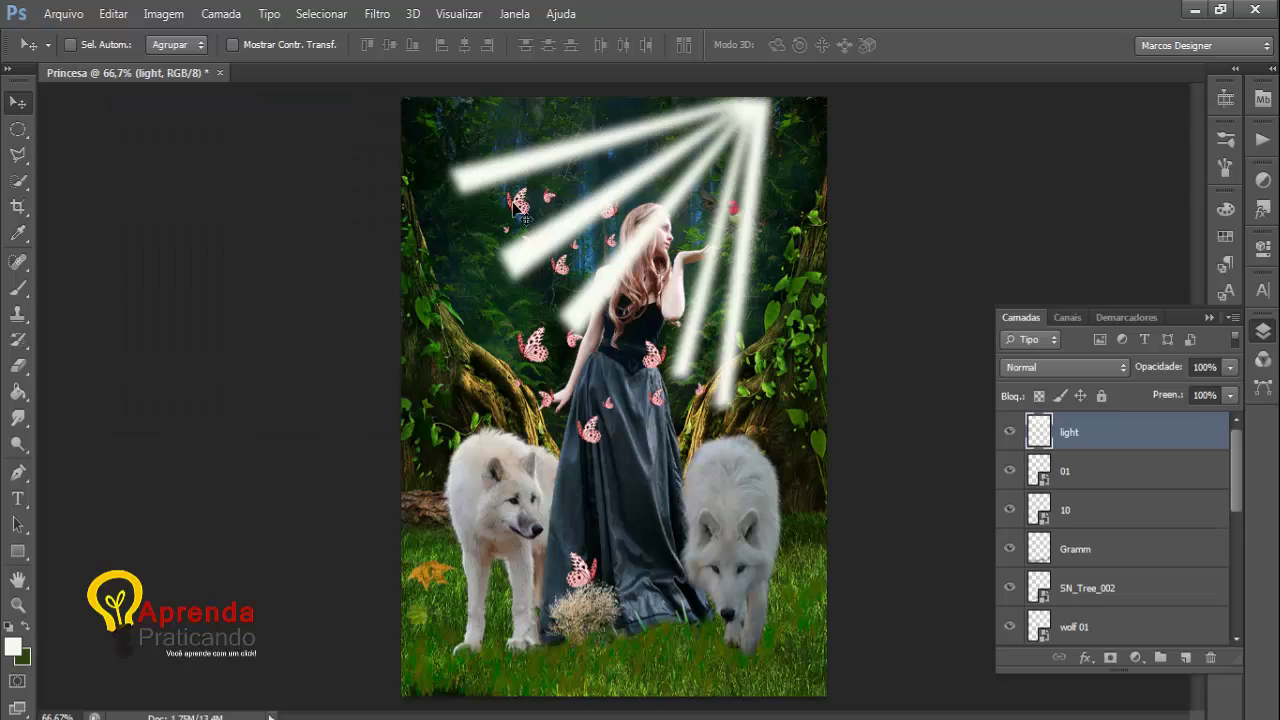
# Step: Apply a Radial Blur (Desfoque Radial) to the rays with Zoom method, intensity 46, Máxima quality and the centre moved toward the upper right
pyautogui.click(379, 16)
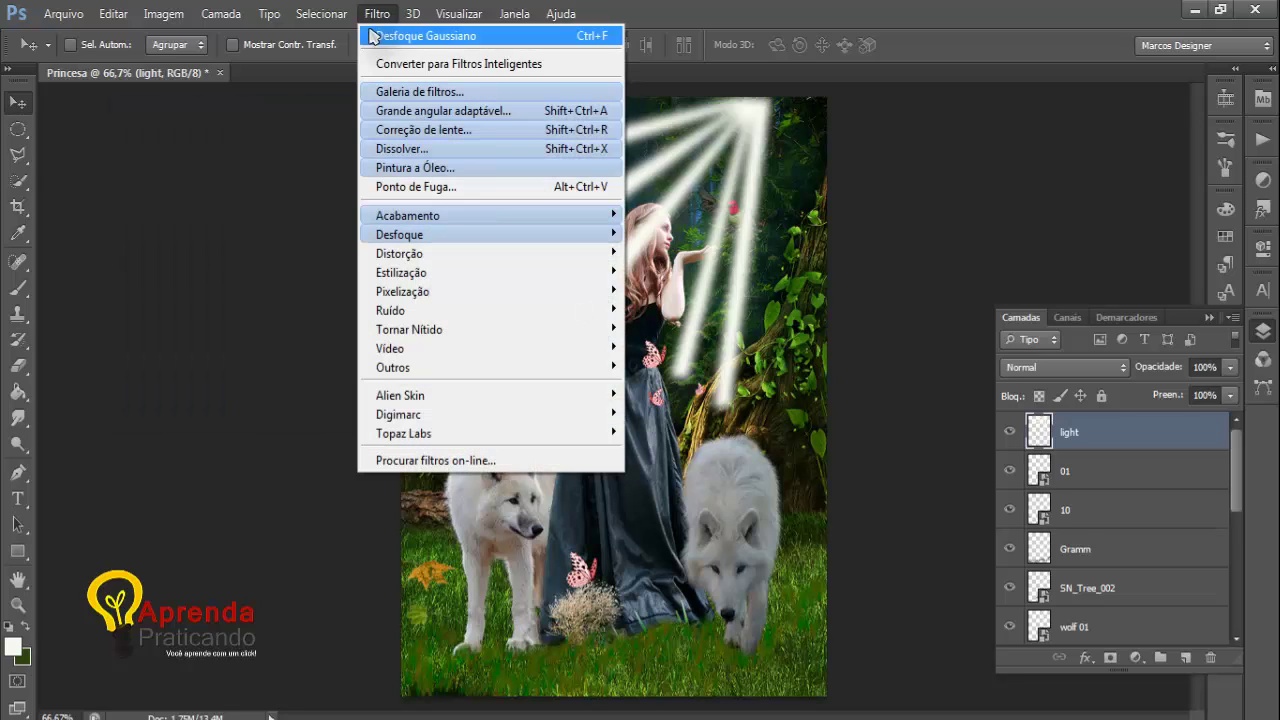
pyautogui.moveTo(460, 237)
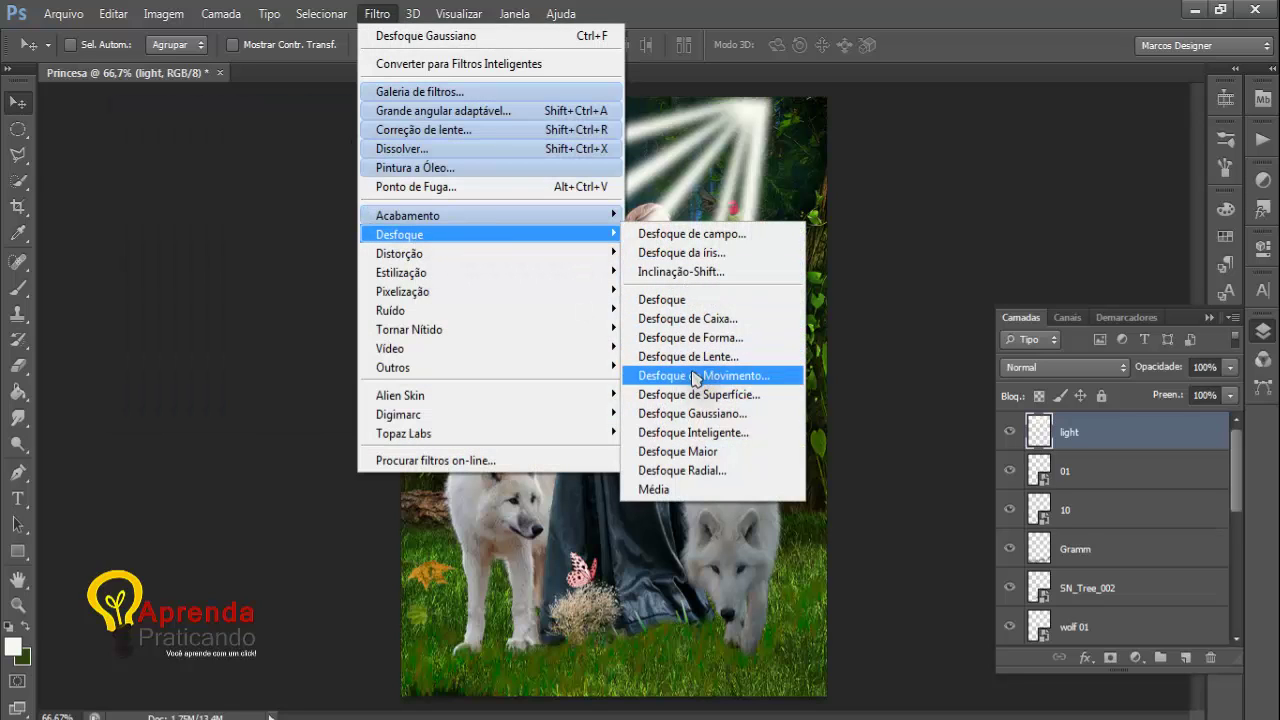
pyautogui.click(686, 470)
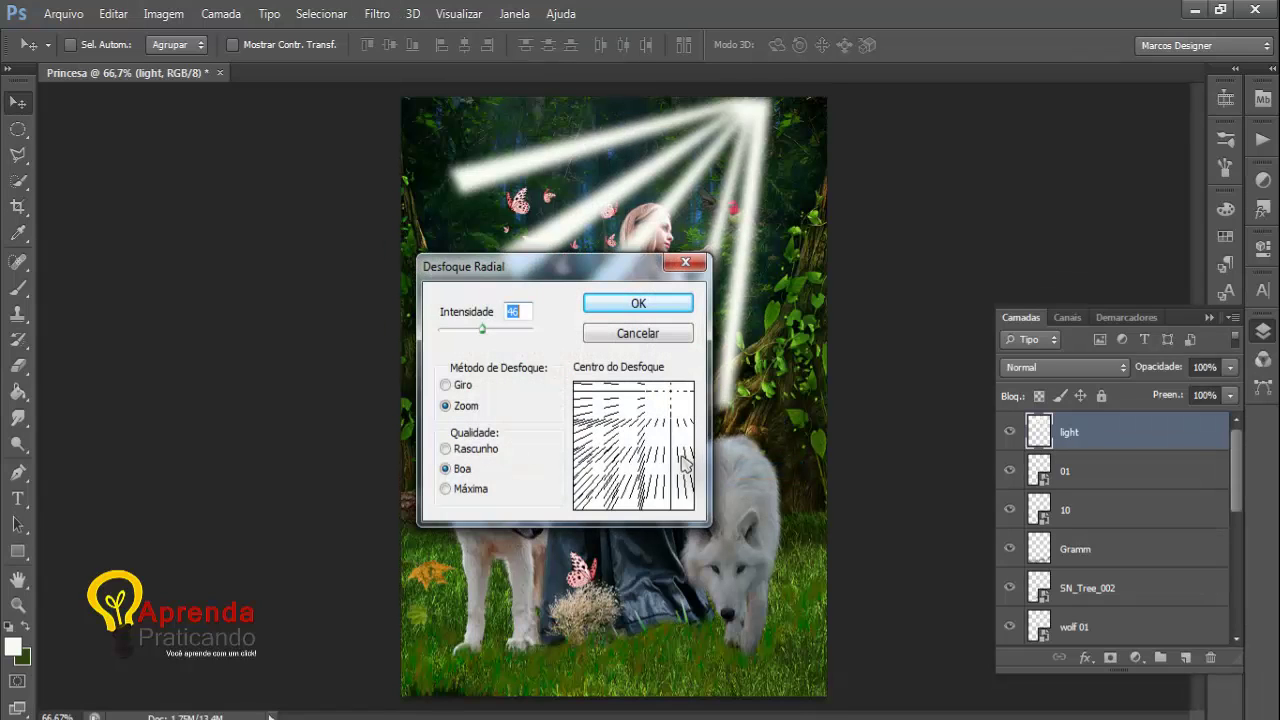
pyautogui.click(648, 417)
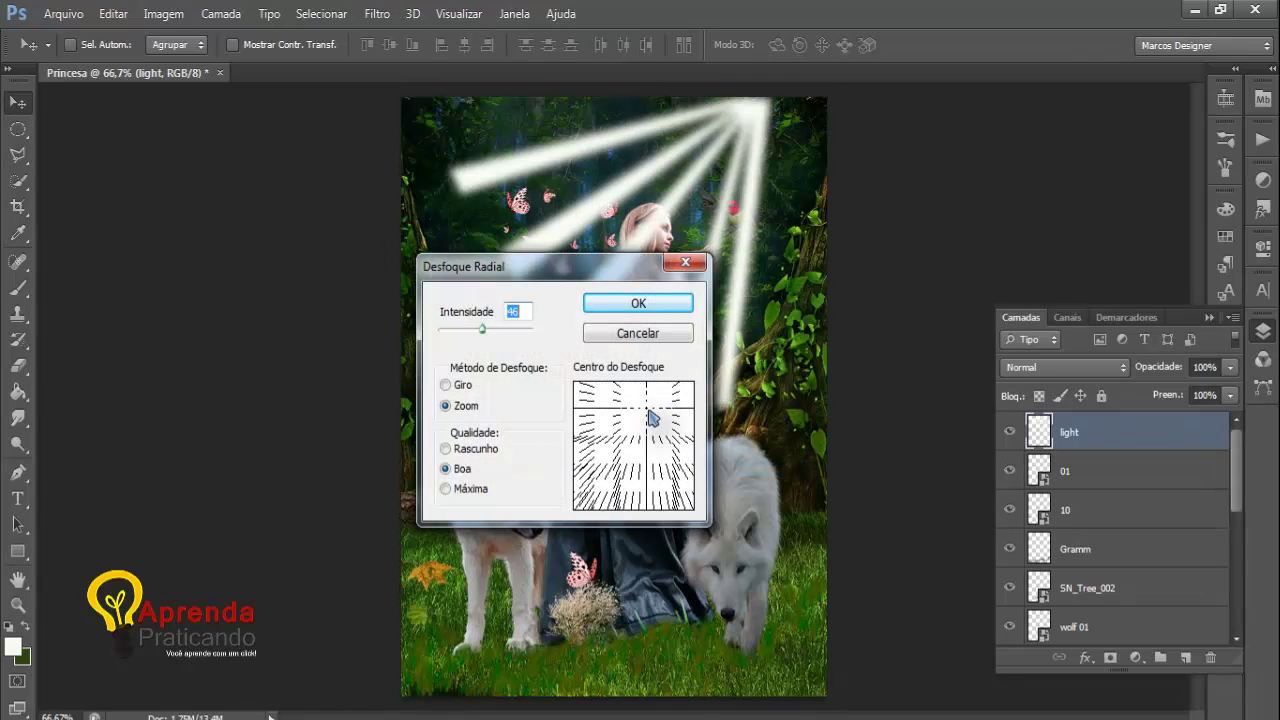
pyautogui.click(447, 489)
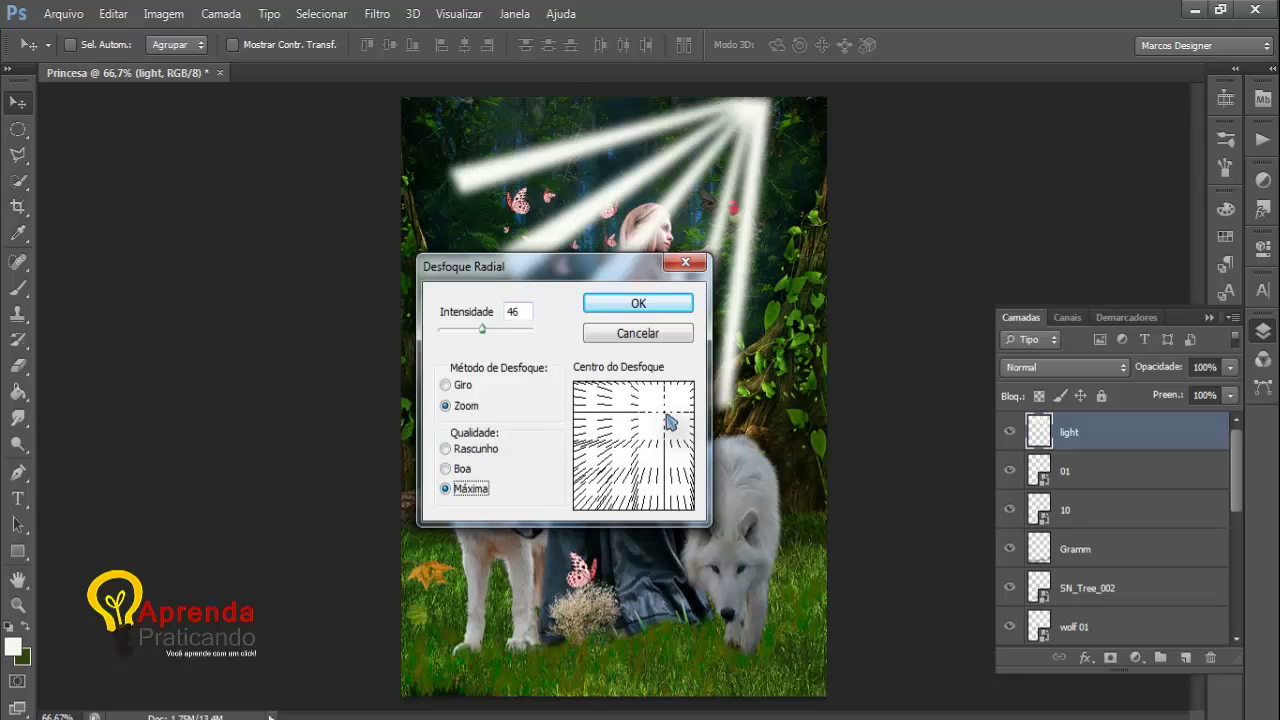
pyautogui.click(612, 463)
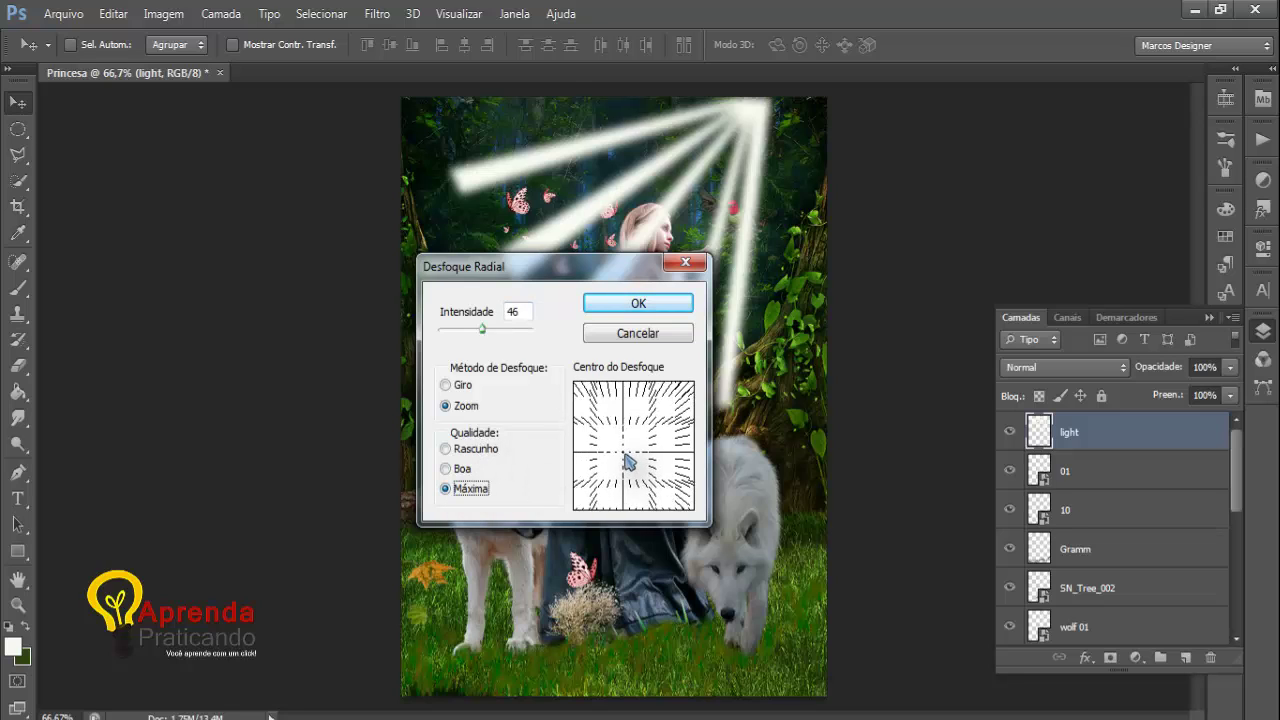
pyautogui.moveTo(623, 446); pyautogui.dragTo(663, 404)
pyautogui.press('Return')
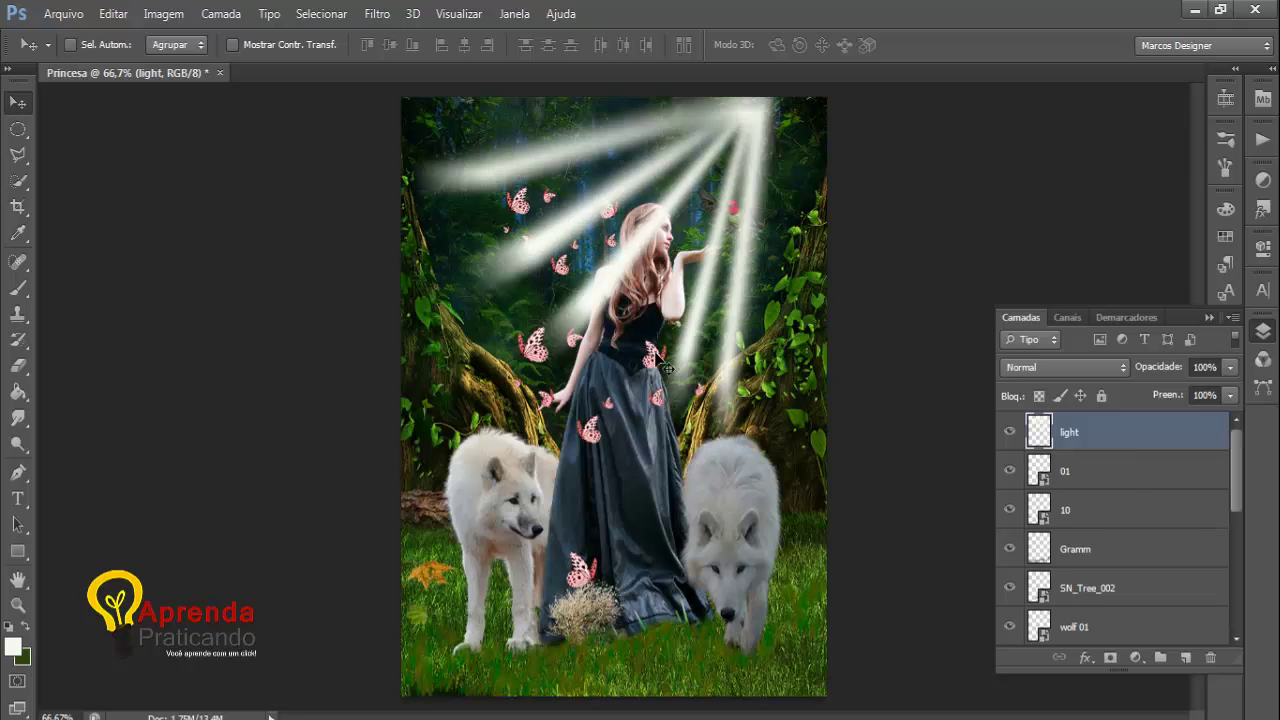
# Step: Reapply the same Radial Blur to the light layer repeatedly to soften and lengthen the rays
pyautogui.click(375, 14)
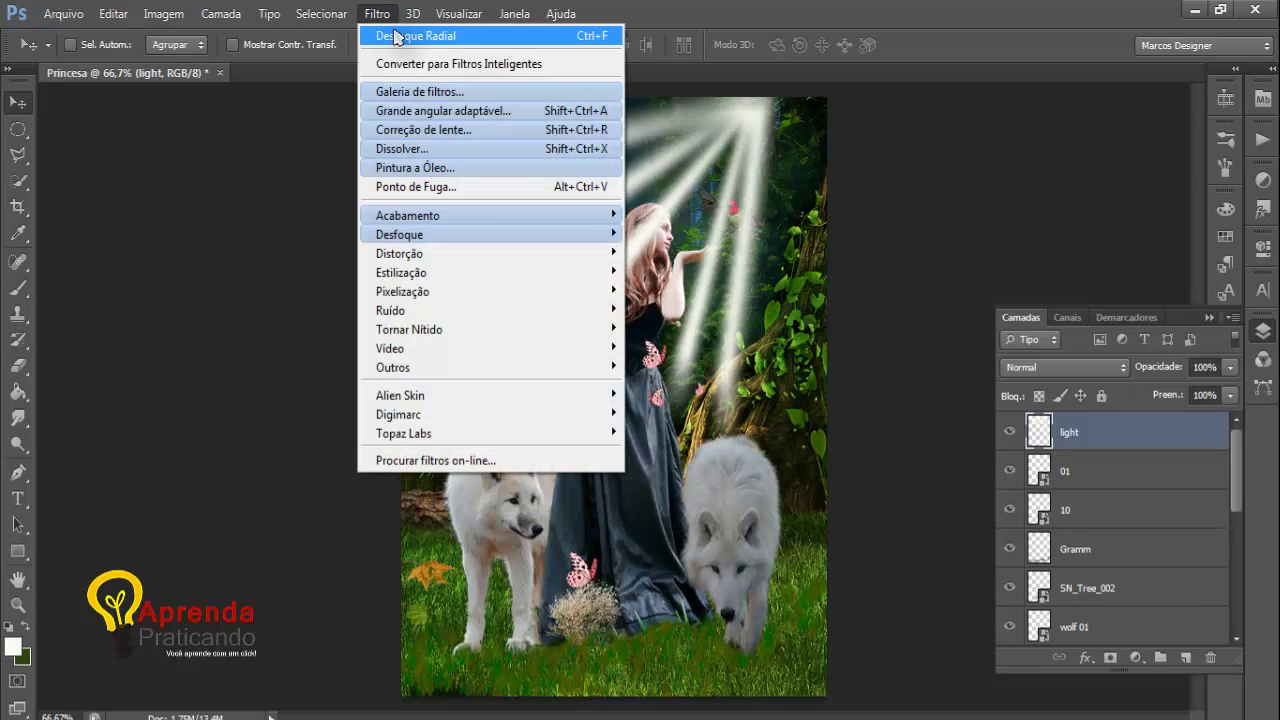
pyautogui.click(405, 36)
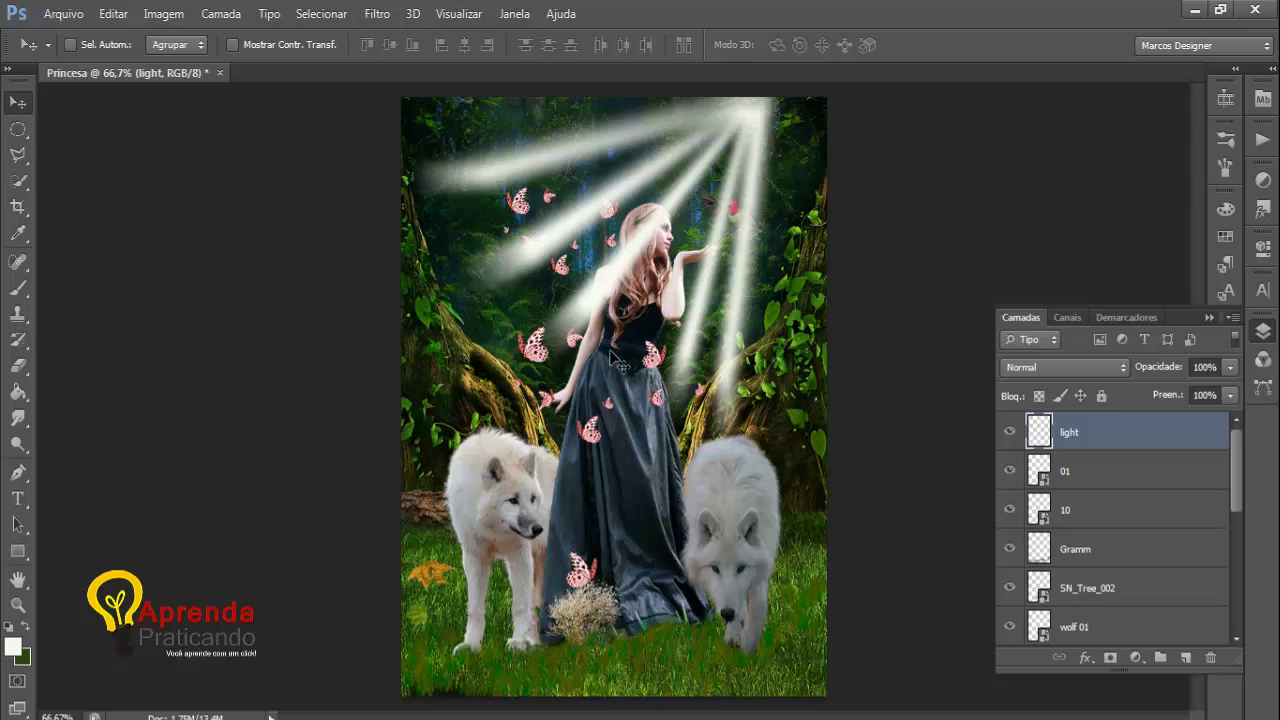
pyautogui.click(375, 14)
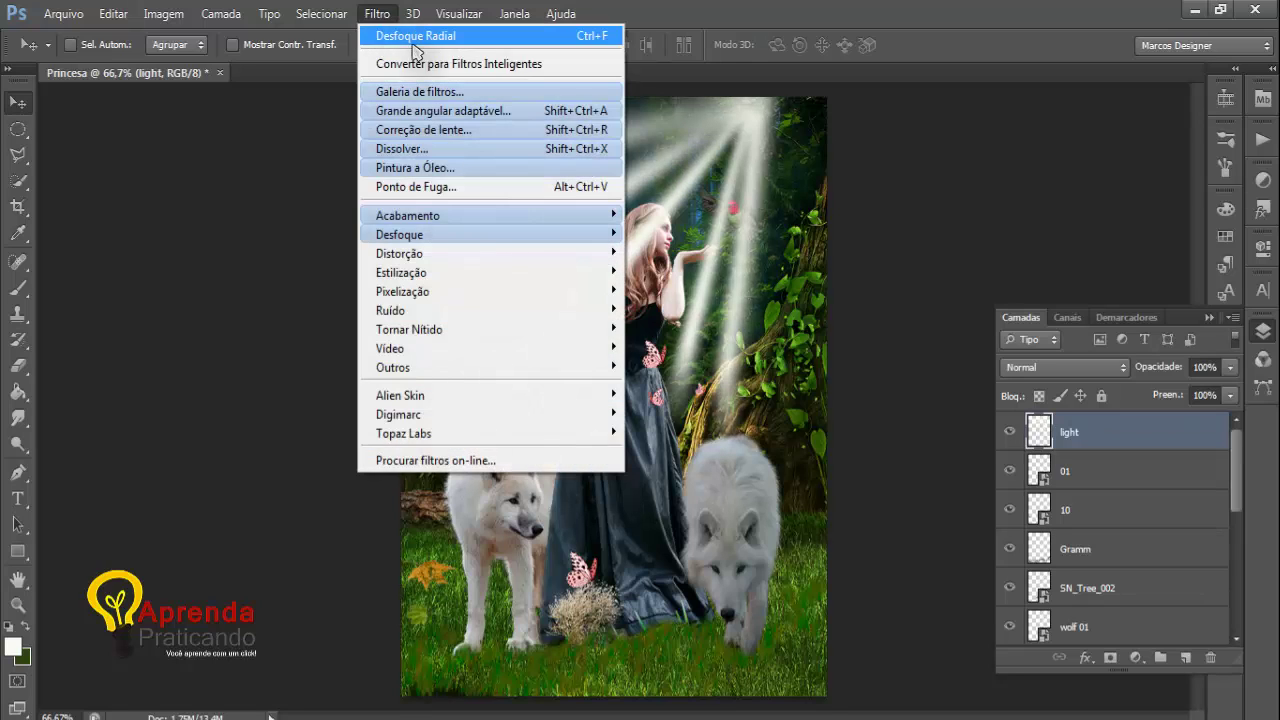
pyautogui.press('Escape')
pyautogui.hotkey('ctrl', 'f')
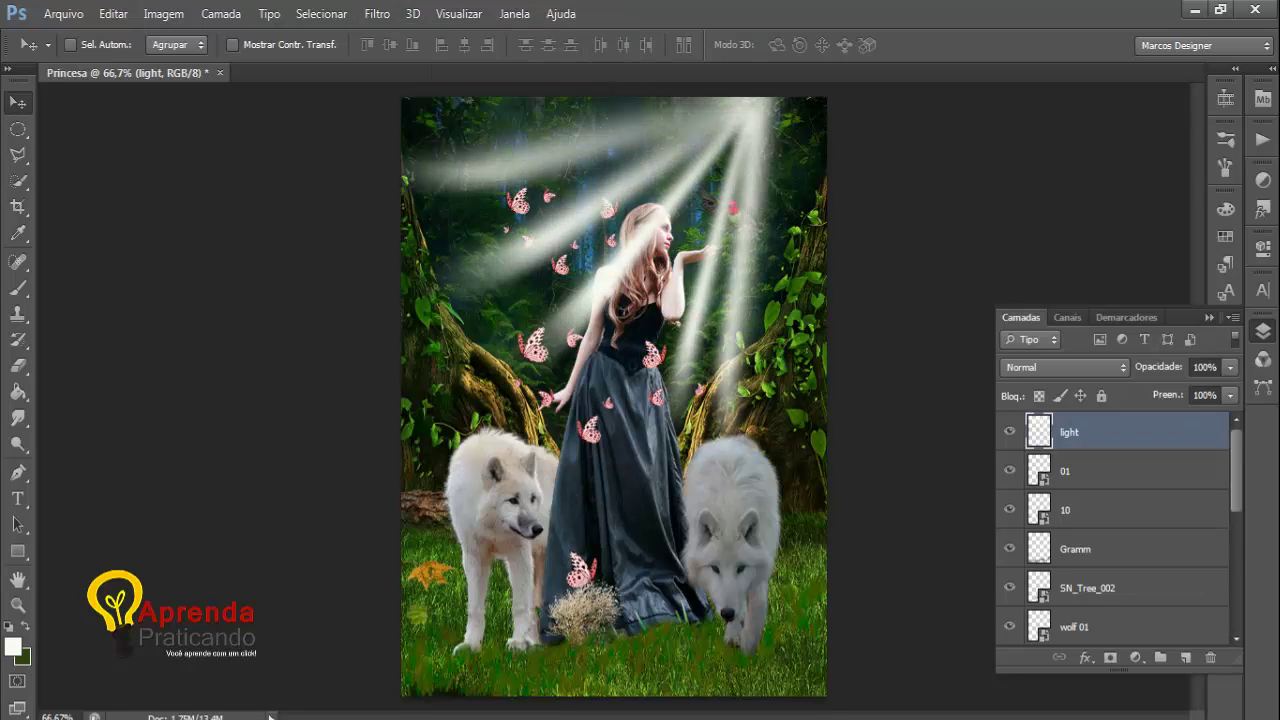
pyautogui.click(377, 14)
pyautogui.press('Escape')
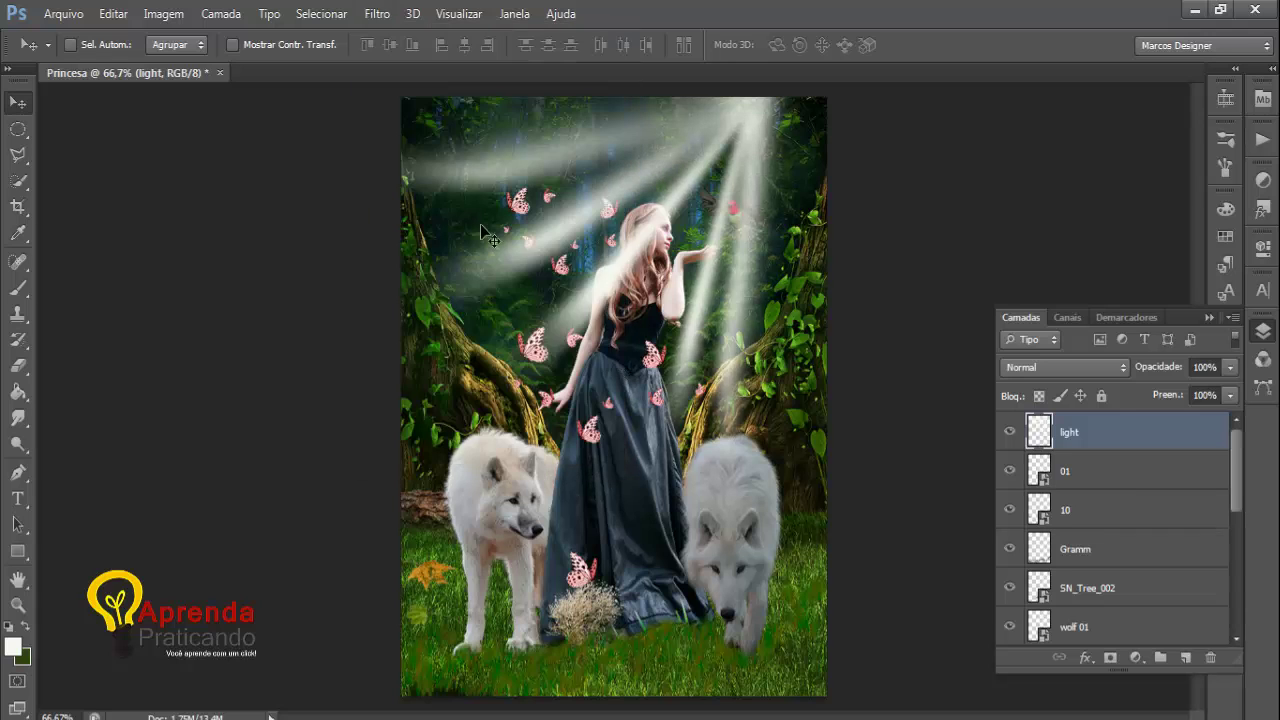
pyautogui.click(377, 14)
pyautogui.press('Escape')
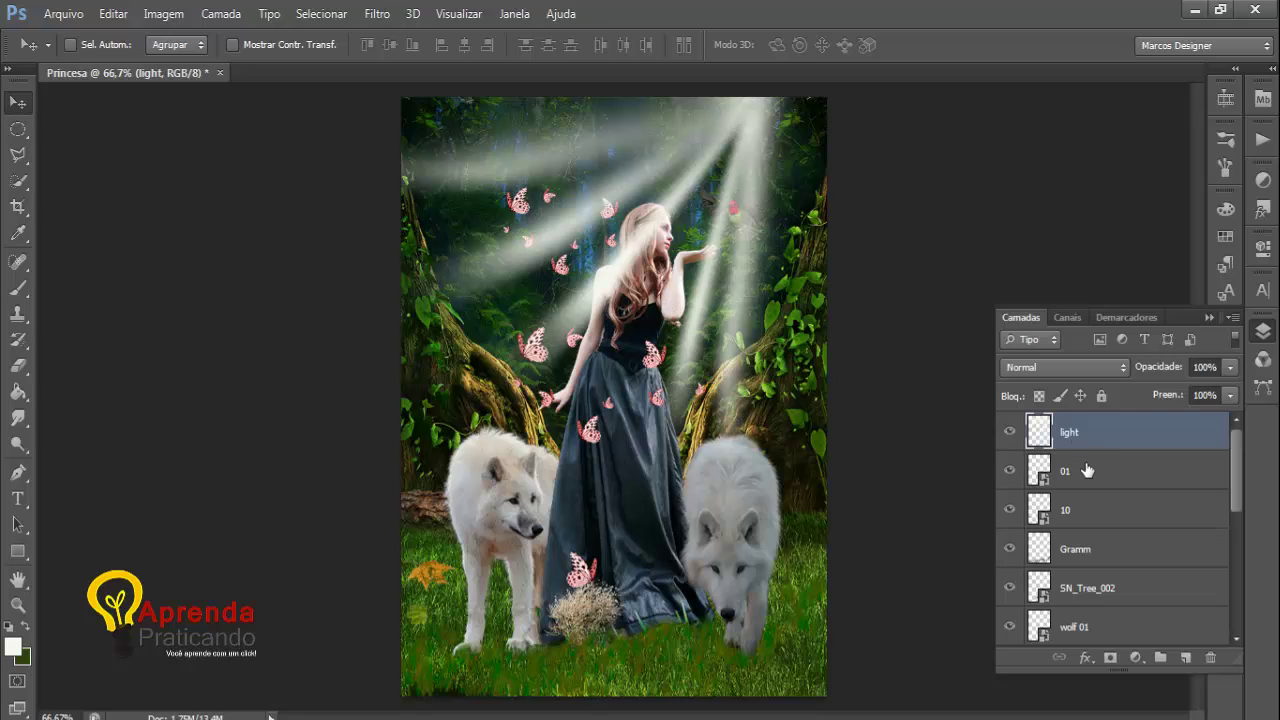
# Step: Add a layer mask to the light layer and set up the Gradient tool with a linear Preto, Branco gradient
pyautogui.click(1110, 658)
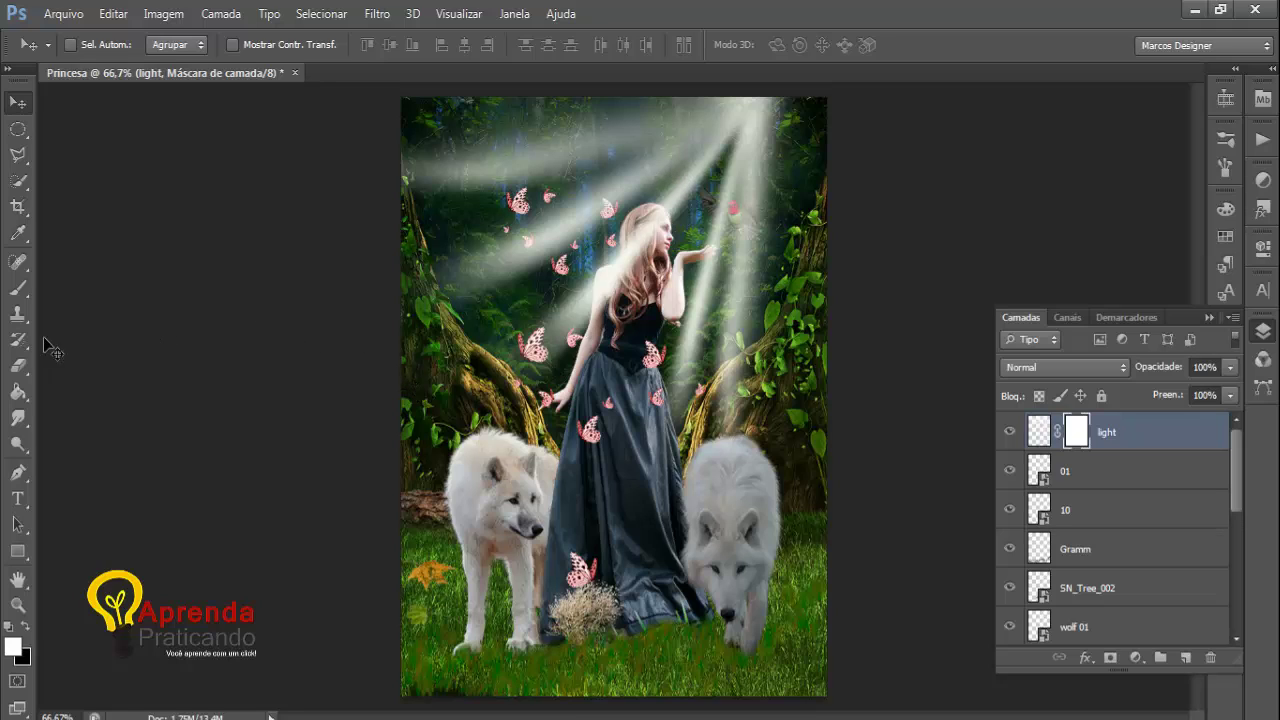
pyautogui.click(20, 398)
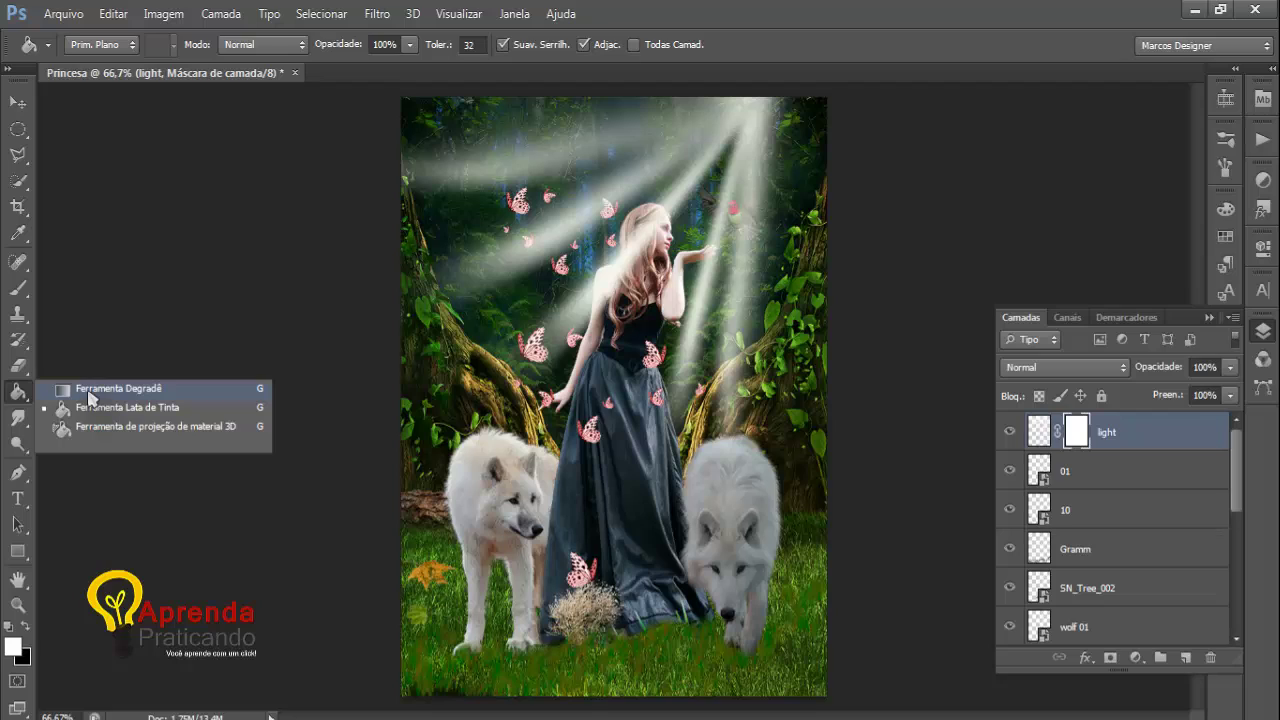
pyautogui.click(118, 389)
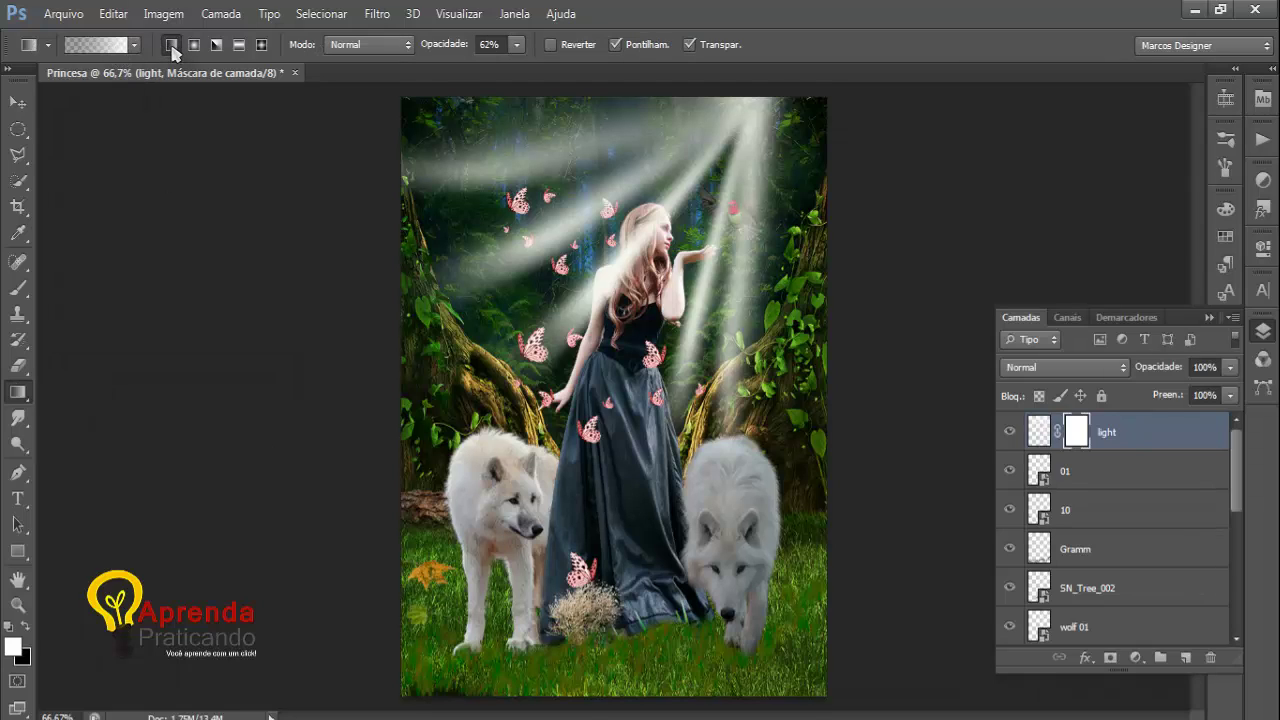
pyautogui.click(116, 54)
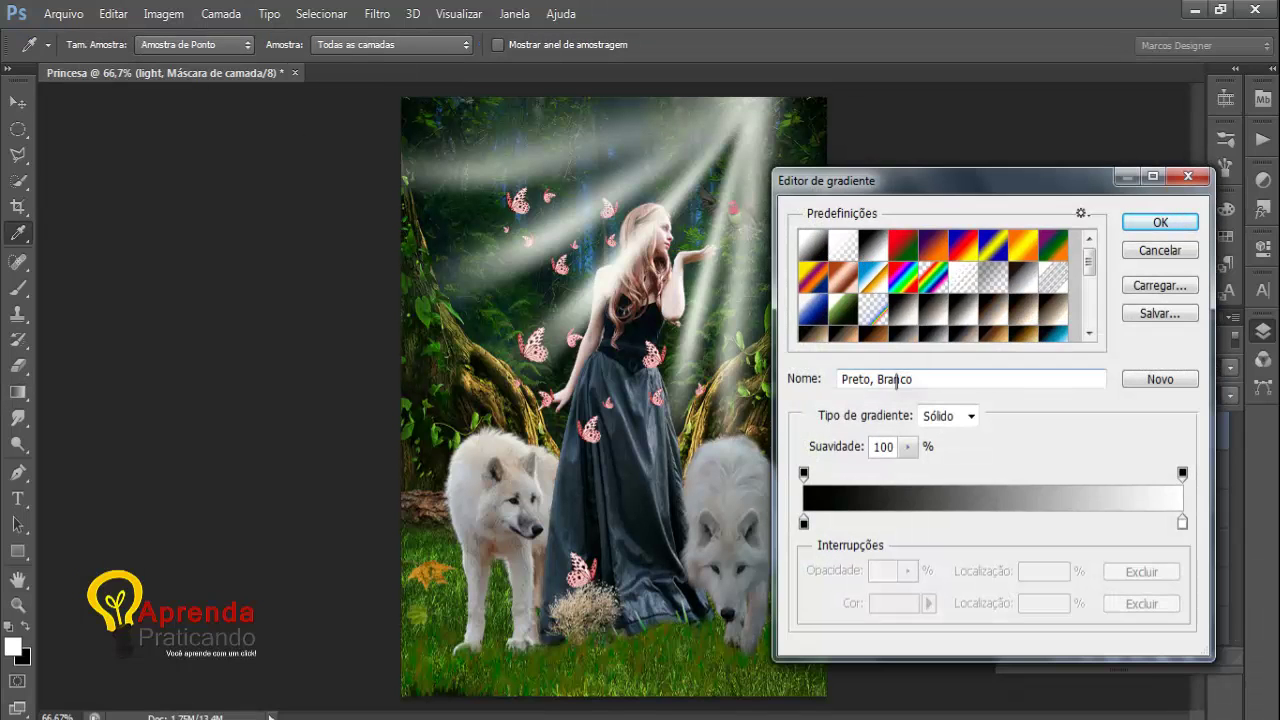
pyautogui.click(1158, 222)
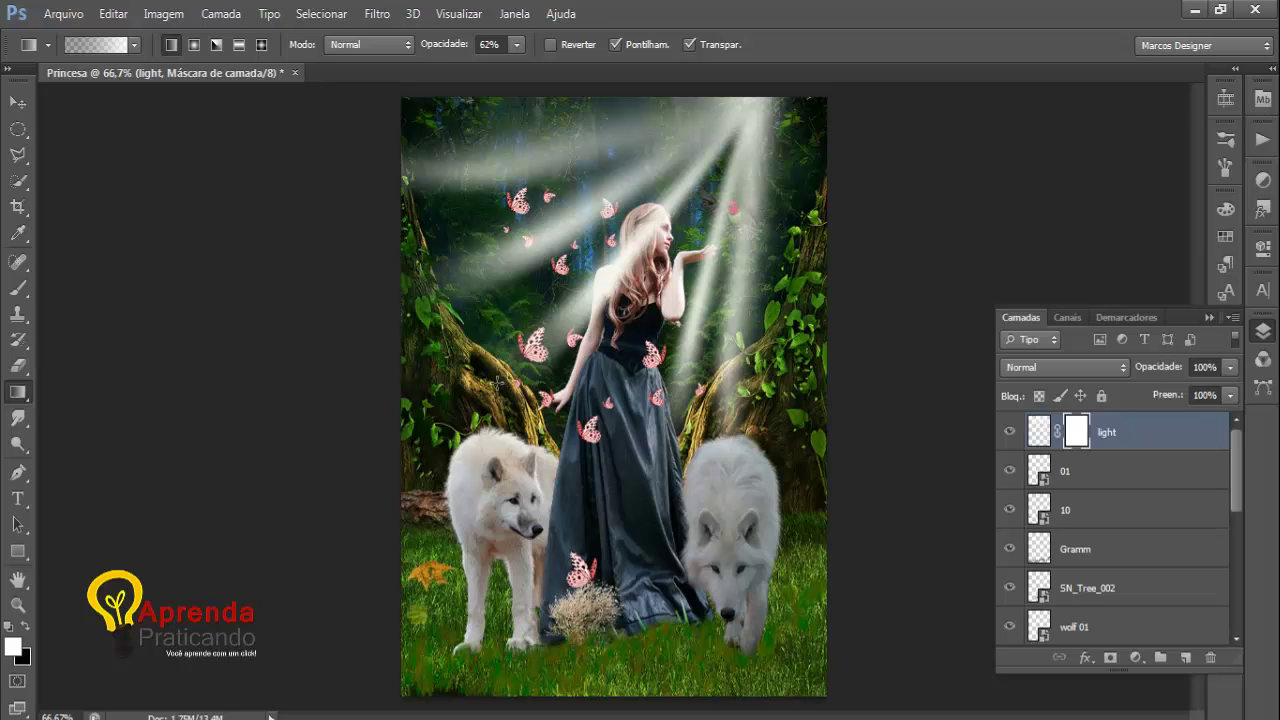
# Step: Fade the rays' lower ends with two diagonal mask gradients running up toward the light source, and set the light layer's opacity to 34%
pyautogui.moveTo(500, 378); pyautogui.dragTo(674, 191)
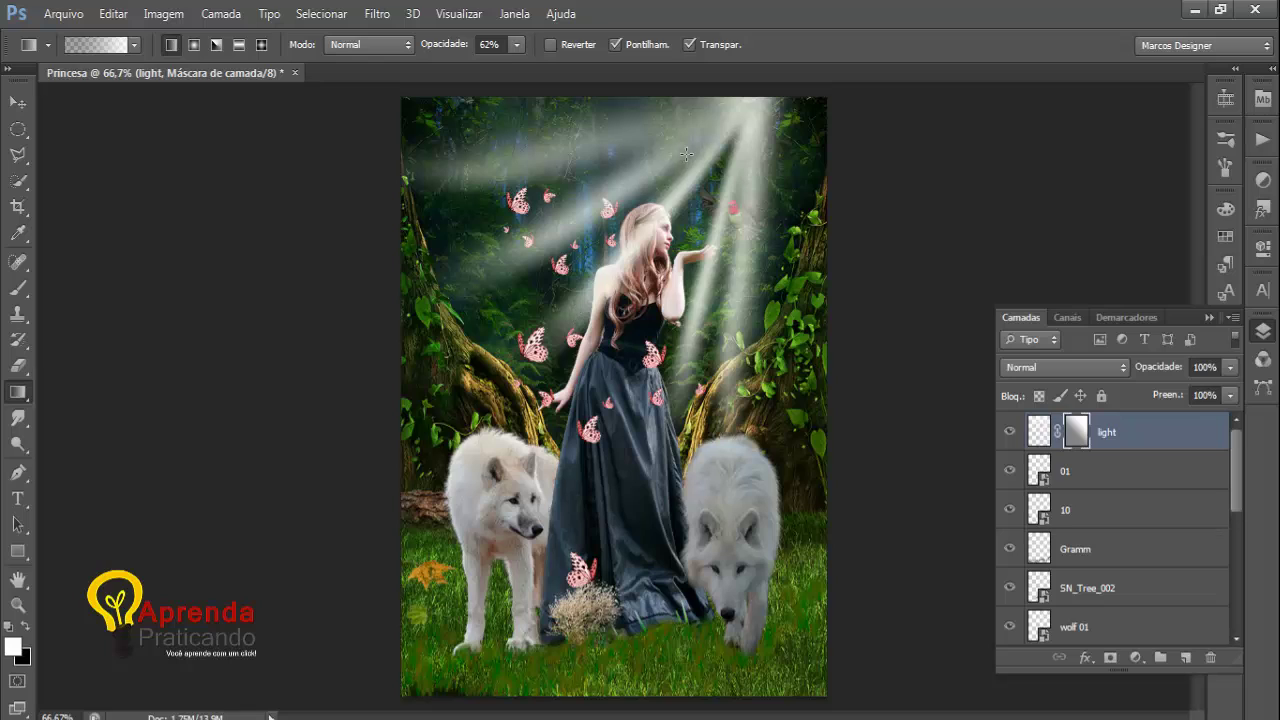
pyautogui.moveTo(546, 342); pyautogui.dragTo(738, 116)
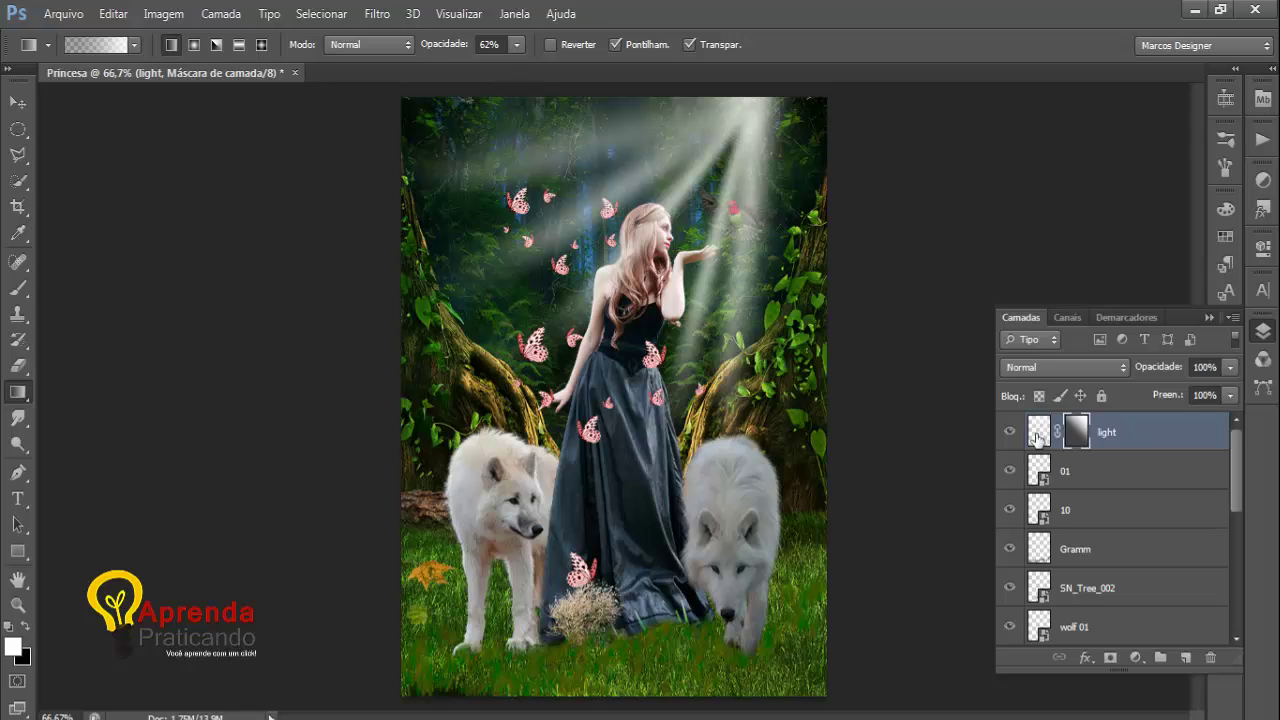
pyautogui.moveTo(1236, 374); pyautogui.dragTo(1167, 390)
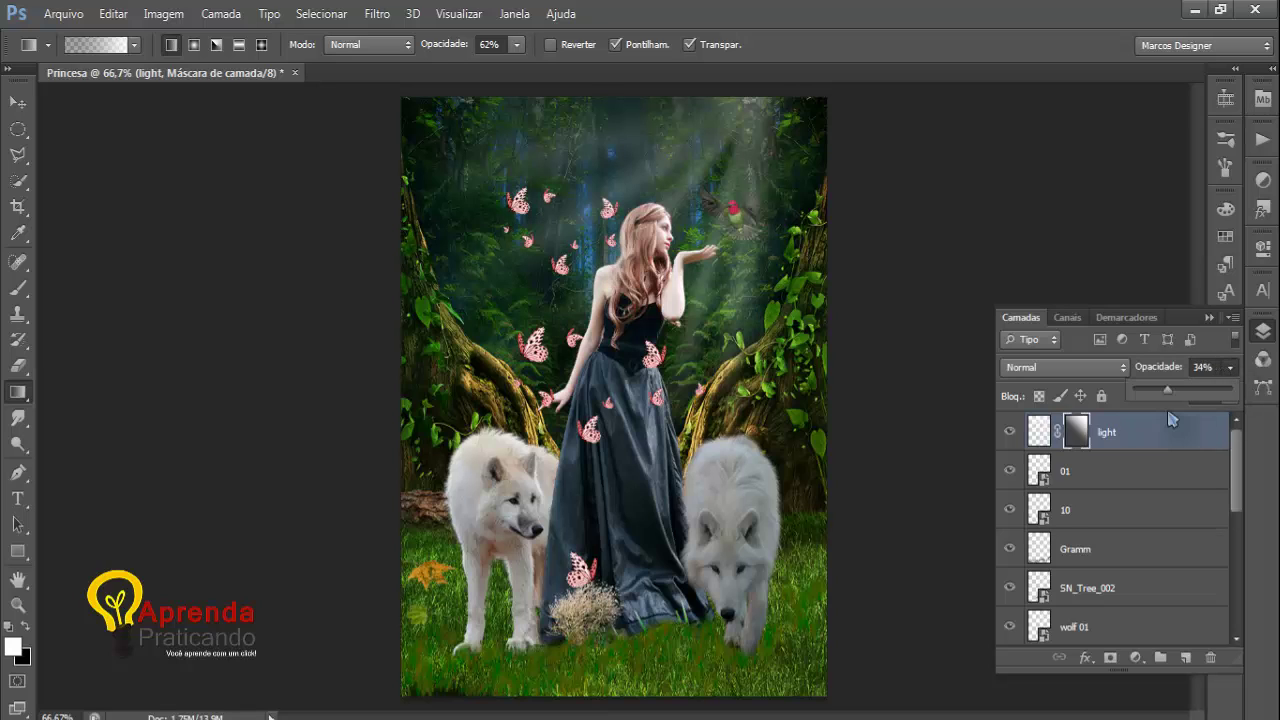
# Step: Duplicate the light layer, flip the copy horizontally, rotate it about 5° and place its rays over the image's upper right side
pyautogui.click(18, 102)
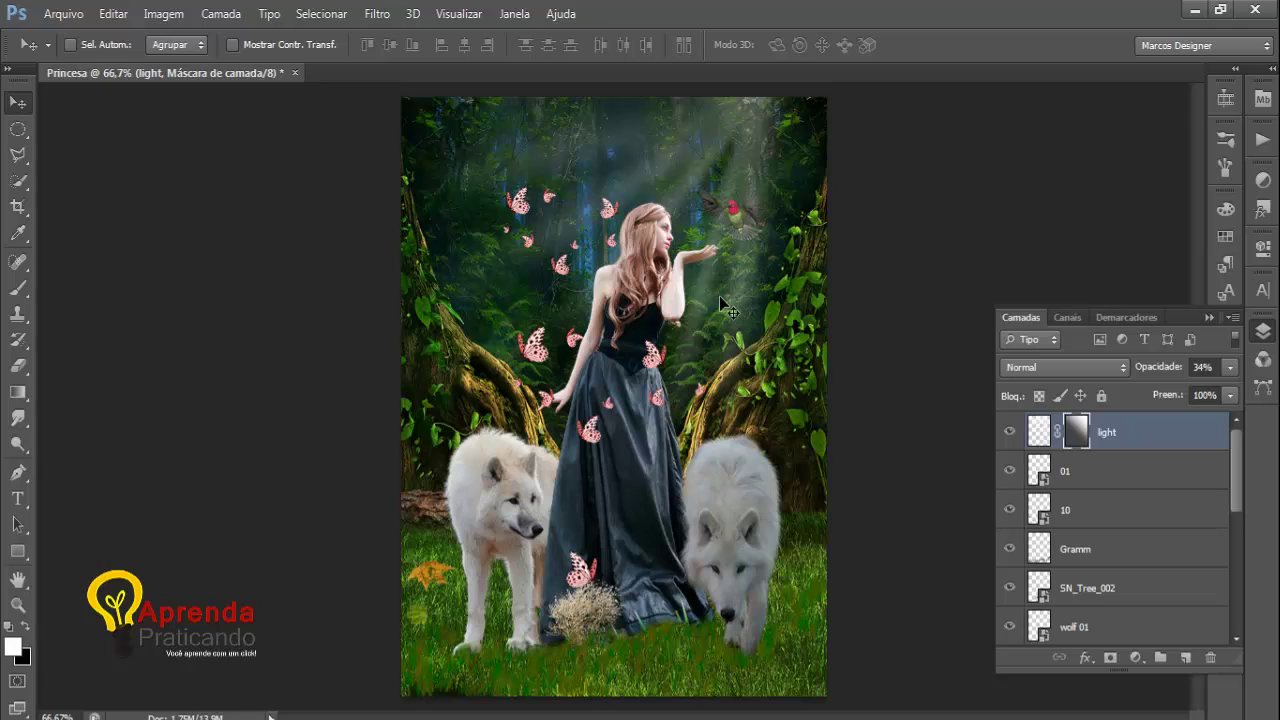
pyautogui.hotkey('ctrl', 'j')
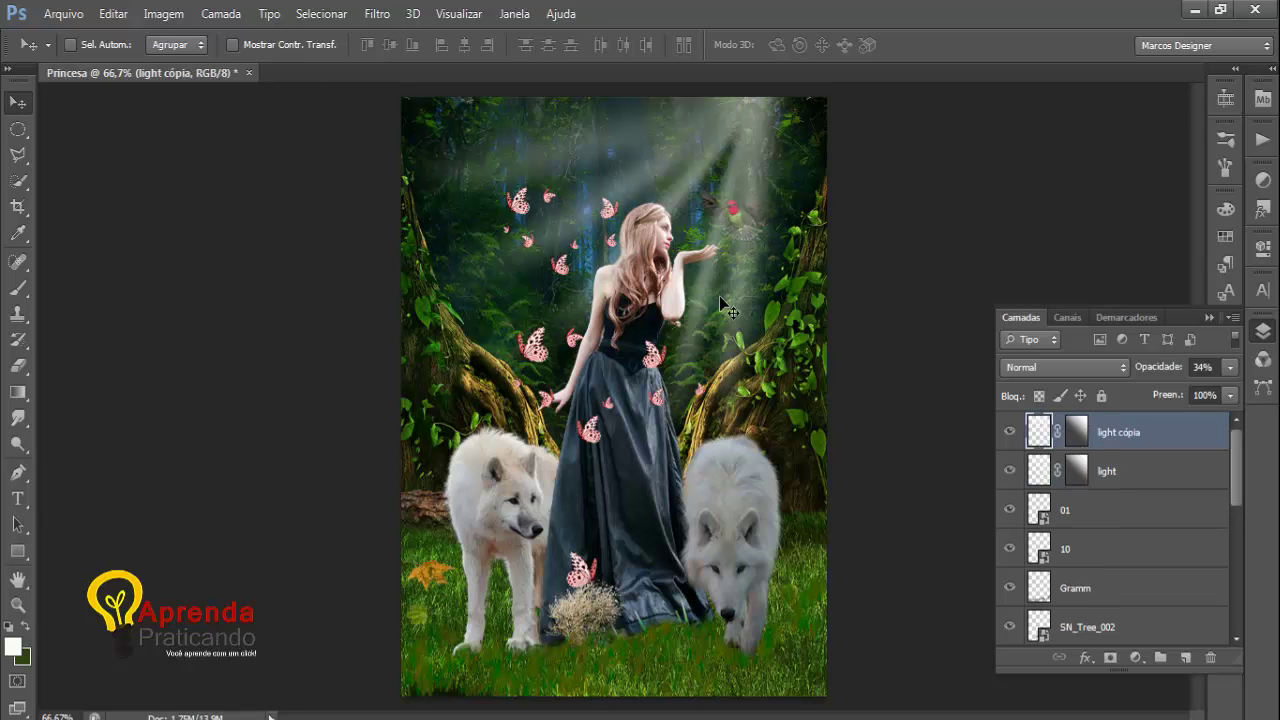
pyautogui.moveTo(670, 176)
pyautogui.mouseDown()
pyautogui.moveTo(672, 207)
pyautogui.moveTo(664, 165)
pyautogui.moveTo(668, 180)
pyautogui.mouseUp()
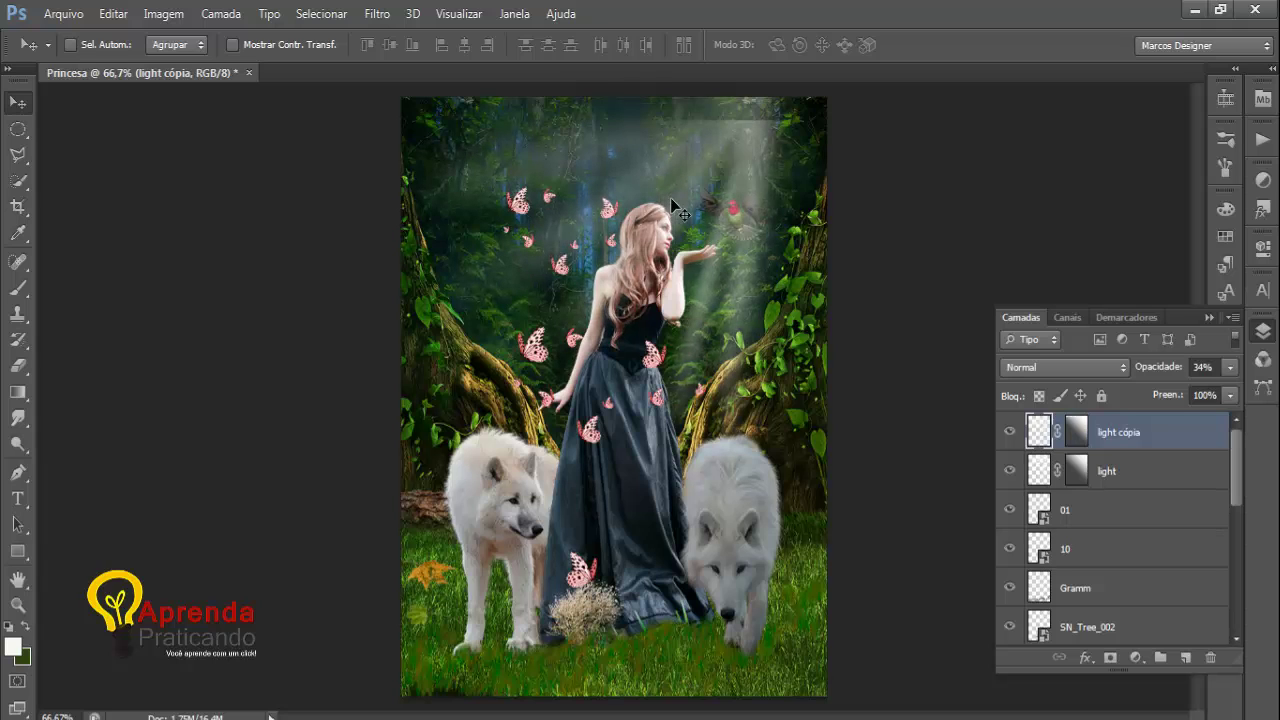
pyautogui.hotkey('ctrl', 't')
pyautogui.rightClick(691, 192)
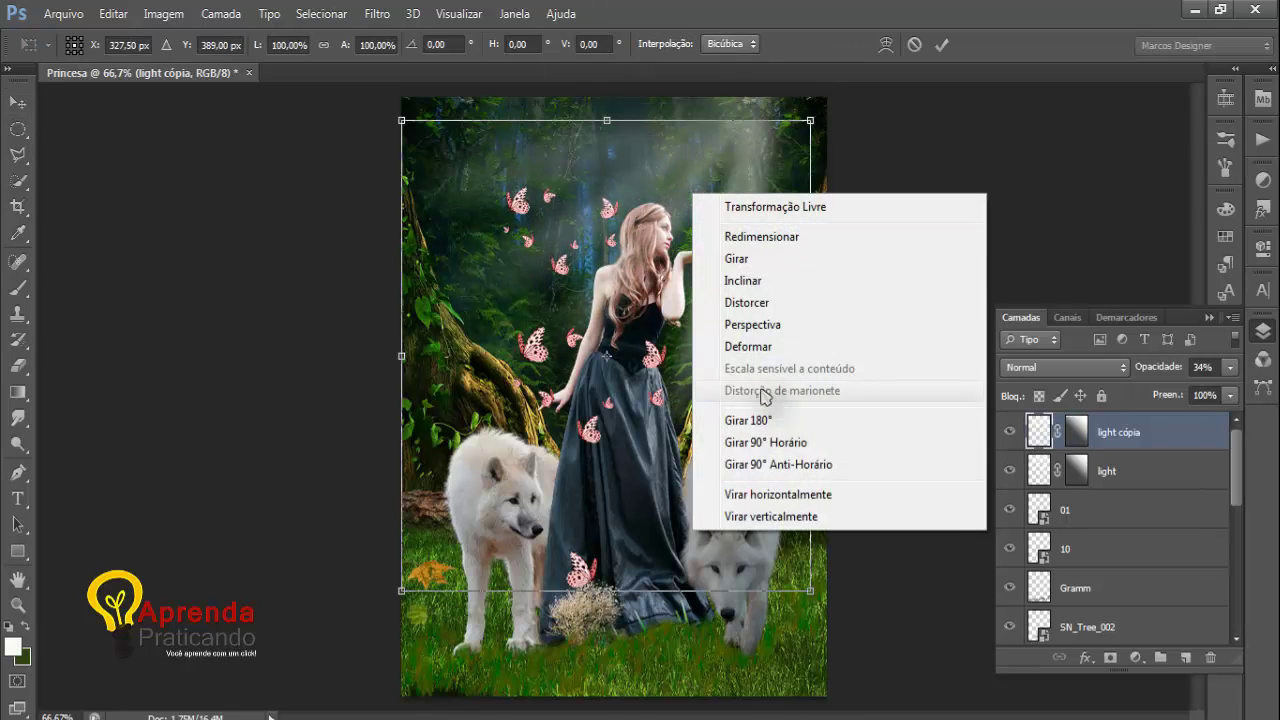
pyautogui.click(790, 492)
pyautogui.moveTo(481, 400); pyautogui.dragTo(810, 425)
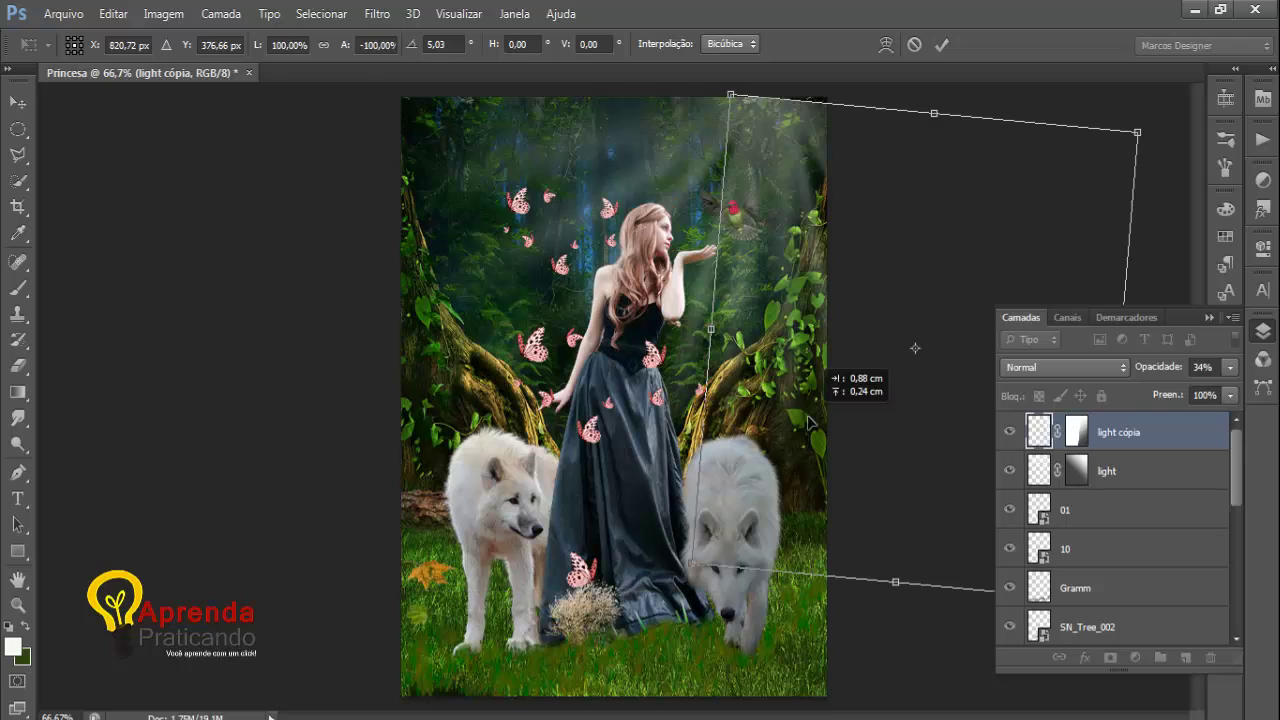
pyautogui.press('Return')
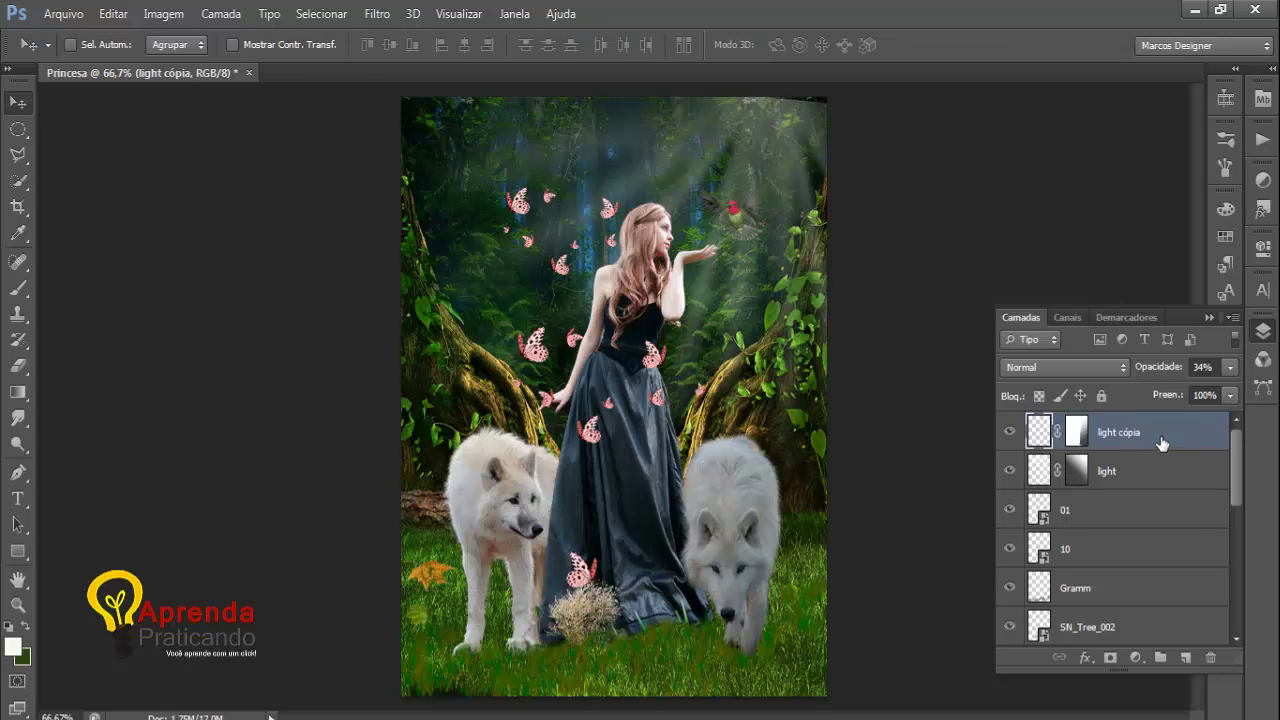
# Step: Set the light cópia layer's opacity to 24% and reapply the Radial Blur to it
pyautogui.click(1229, 368)
pyautogui.moveTo(1170, 398); pyautogui.dragTo(1154, 398)
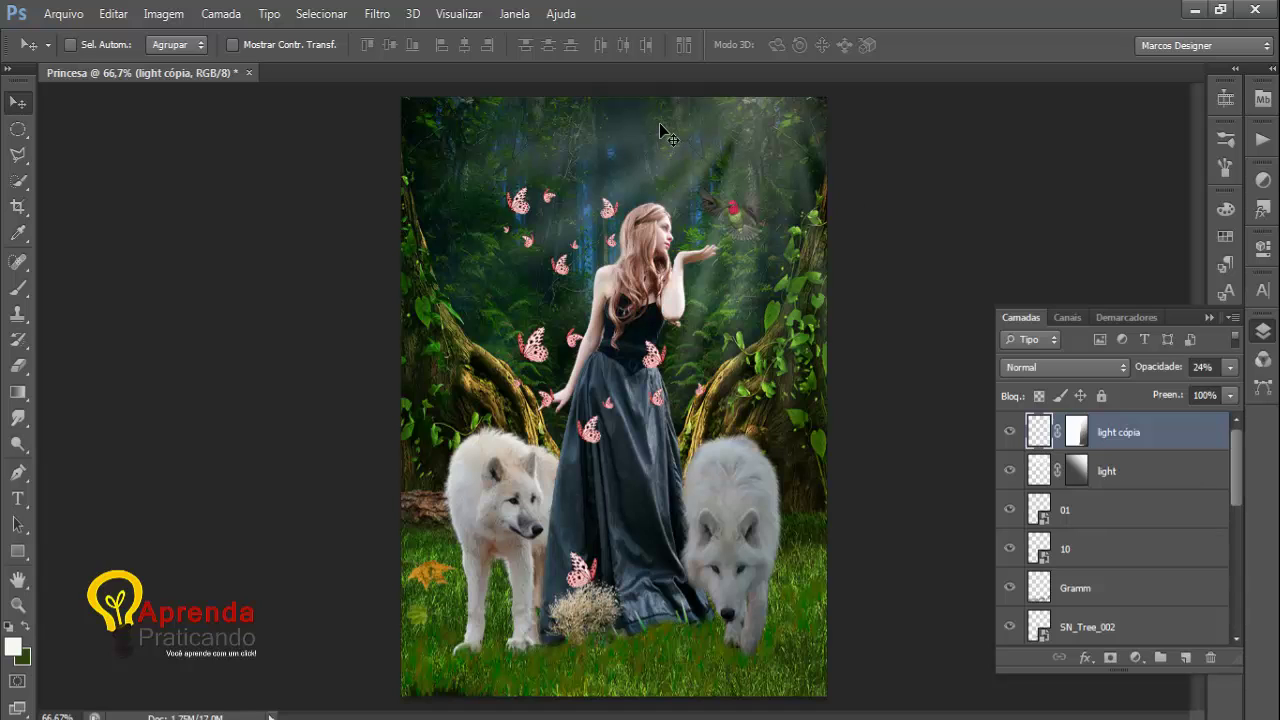
pyautogui.click(386, 17)
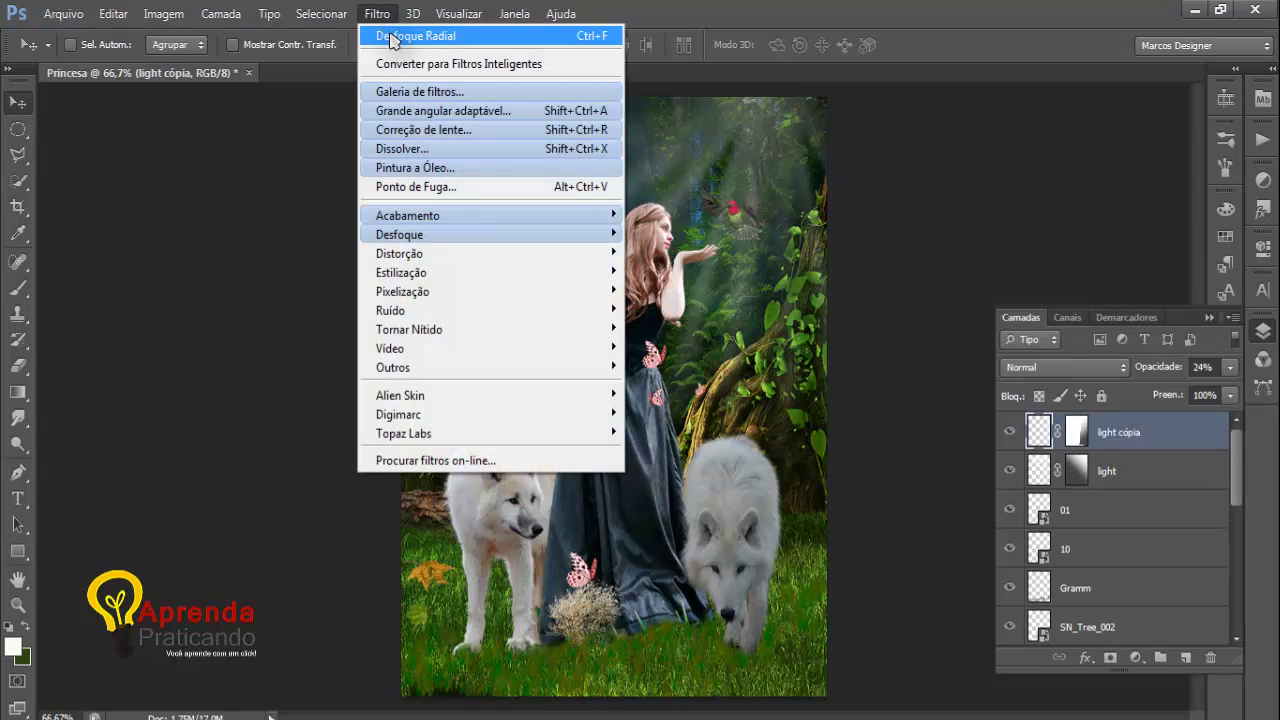
pyautogui.click(395, 38)
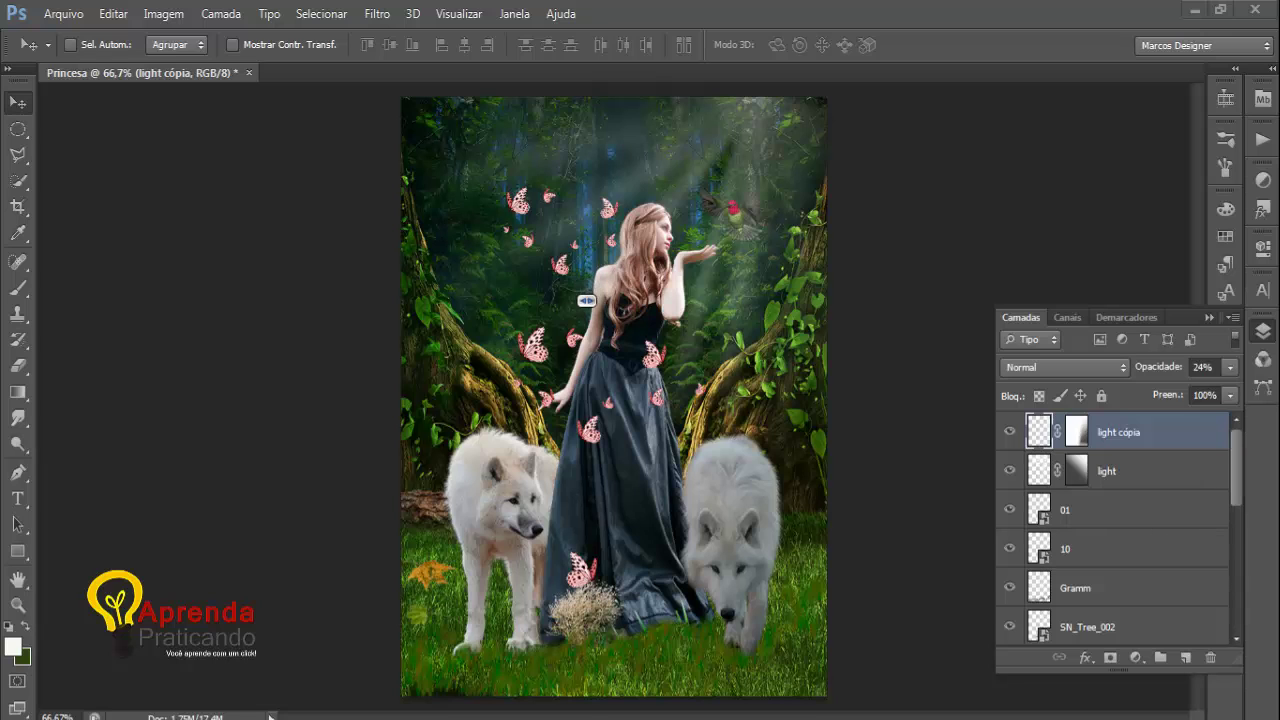
# Step: Save the composite as Princesa.psd and extend the layer selection to include the original light layer
pyautogui.hotkey('ctrl', 'shift', 's')
pyautogui.press('Return')
pyautogui.hotkey('alt', 'shift', '[')
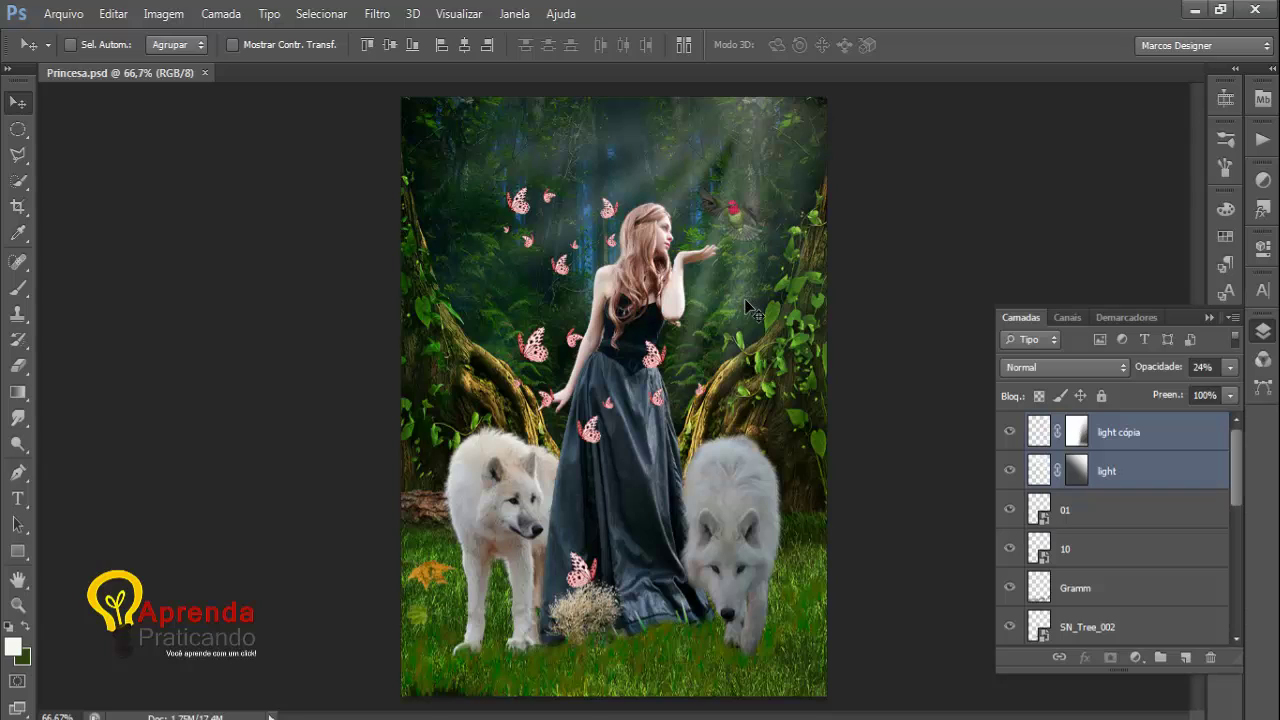
# Step: Reselect the light cópia and light layers together after checking the individual layers
pyautogui.click(1065, 512)
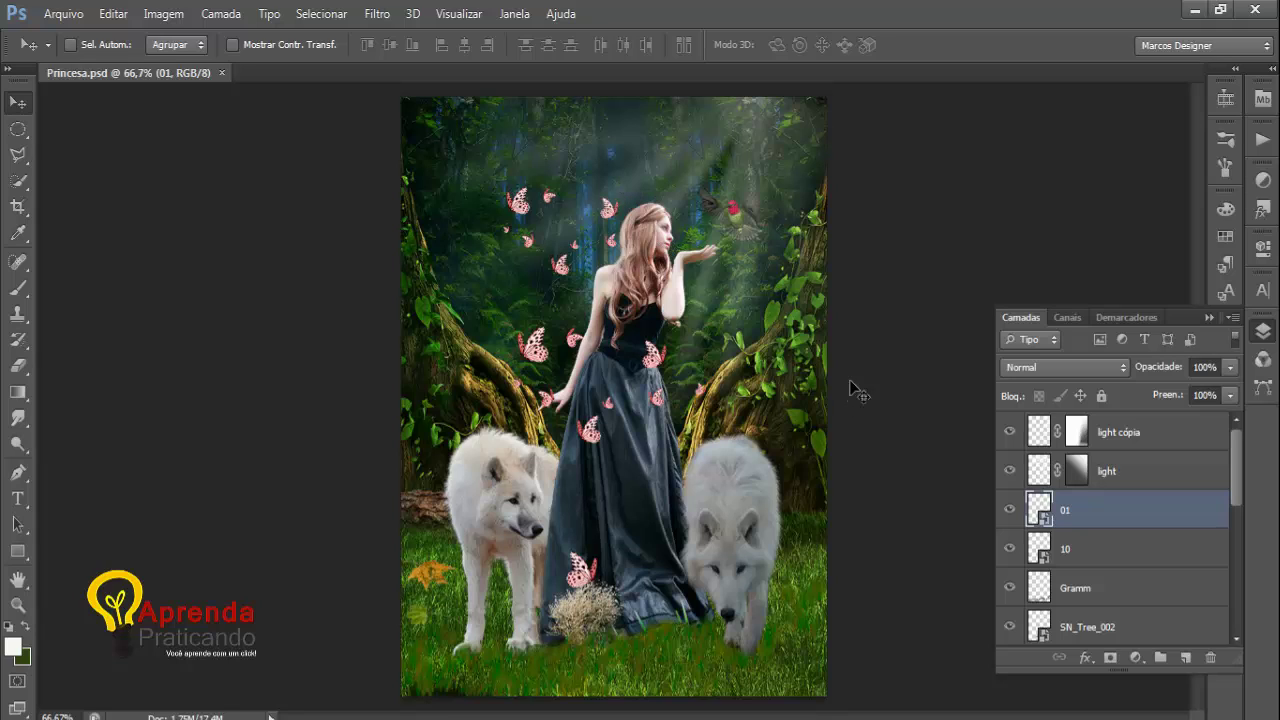
pyautogui.click(1120, 440)
pyautogui.click(1108, 470)
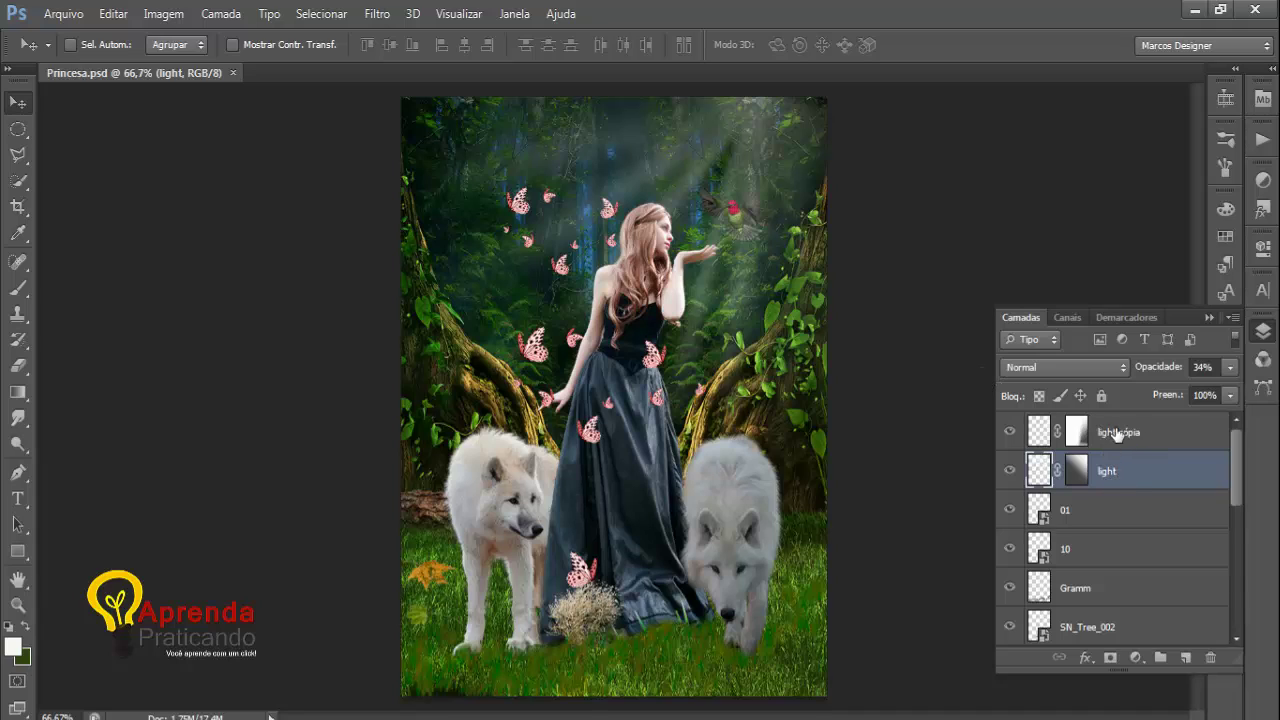
pyautogui.click(1121, 444)
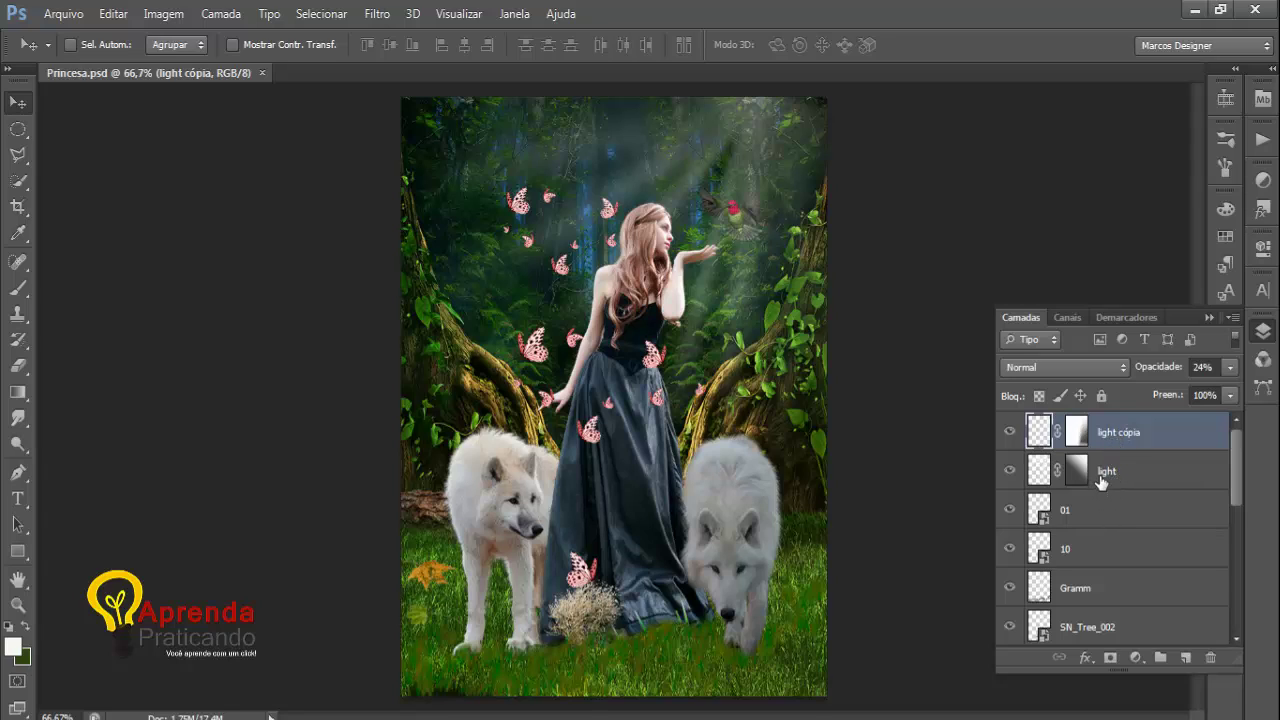
pyautogui.keyDown('shift'); pyautogui.click(1108, 476); pyautogui.keyUp('shift')
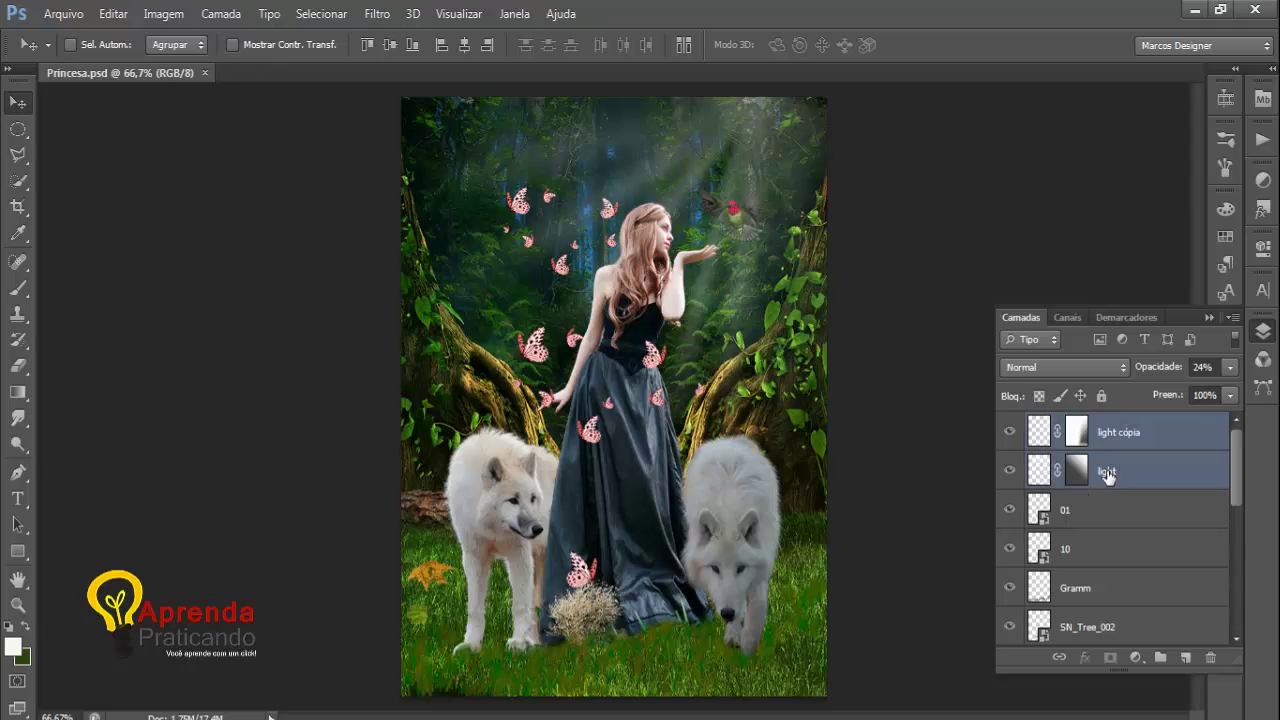
# Step: Merge the light cópia and light layers into one layer and rename it light
pyautogui.rightClick(1108, 476)
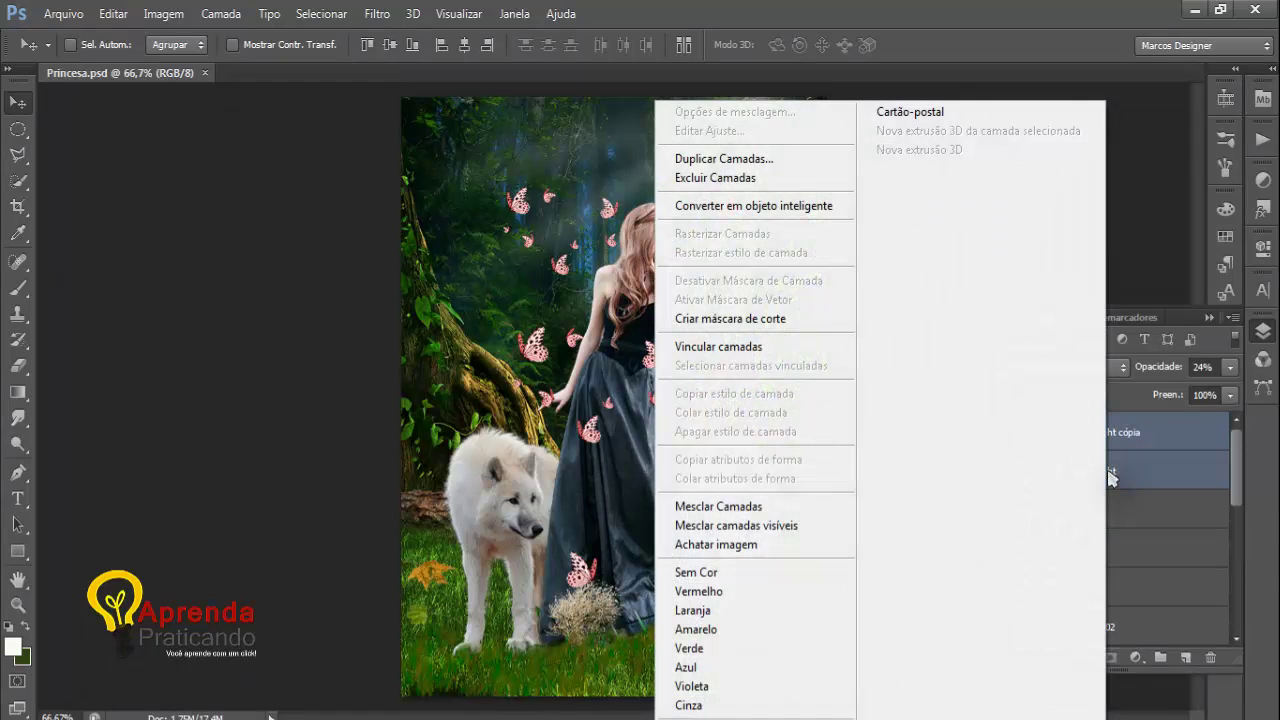
pyautogui.click(764, 507)
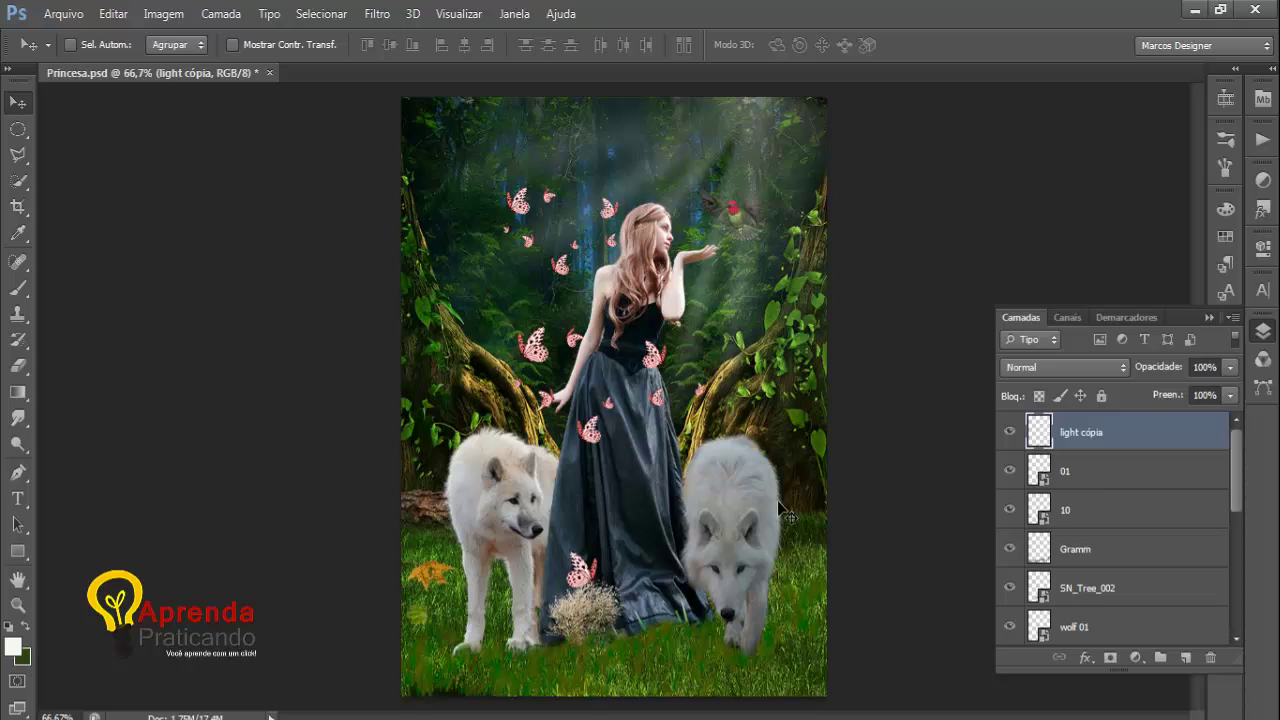
pyautogui.doubleClick(1088, 438)
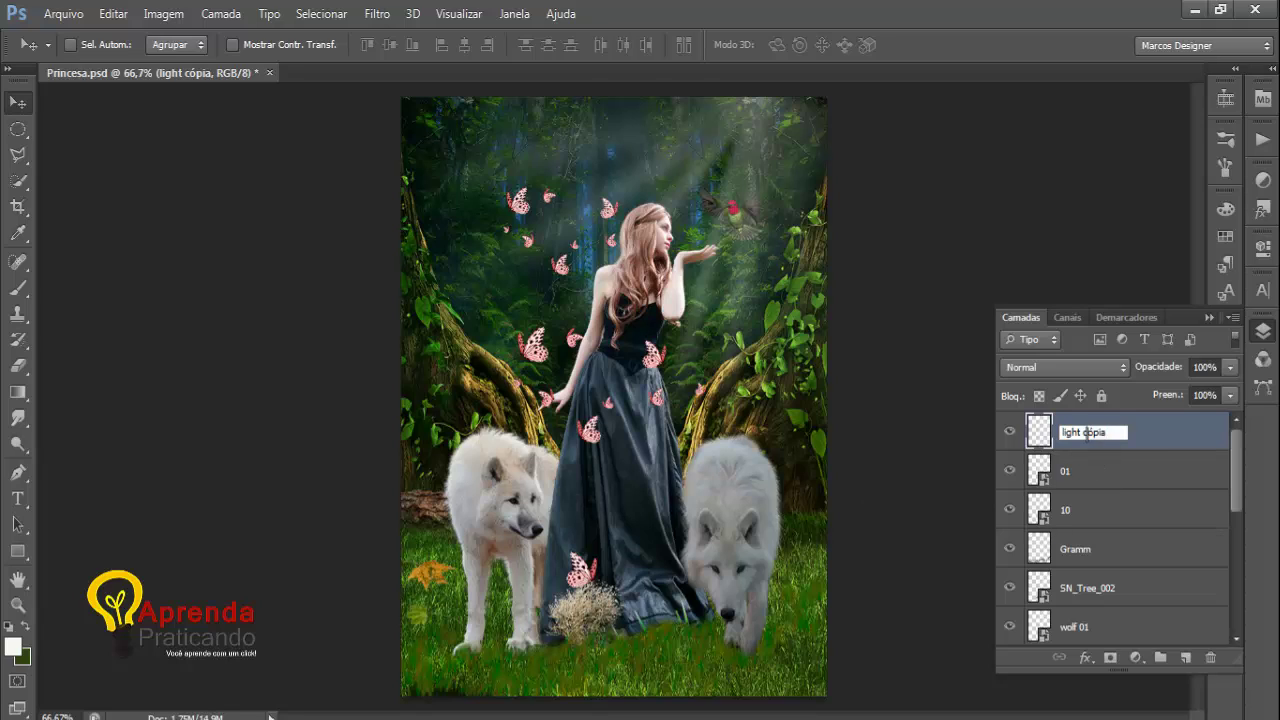
pyautogui.moveTo(1086, 432); pyautogui.dragTo(1126, 432)
pyautogui.press('BackSpace')
pyautogui.press('Return')
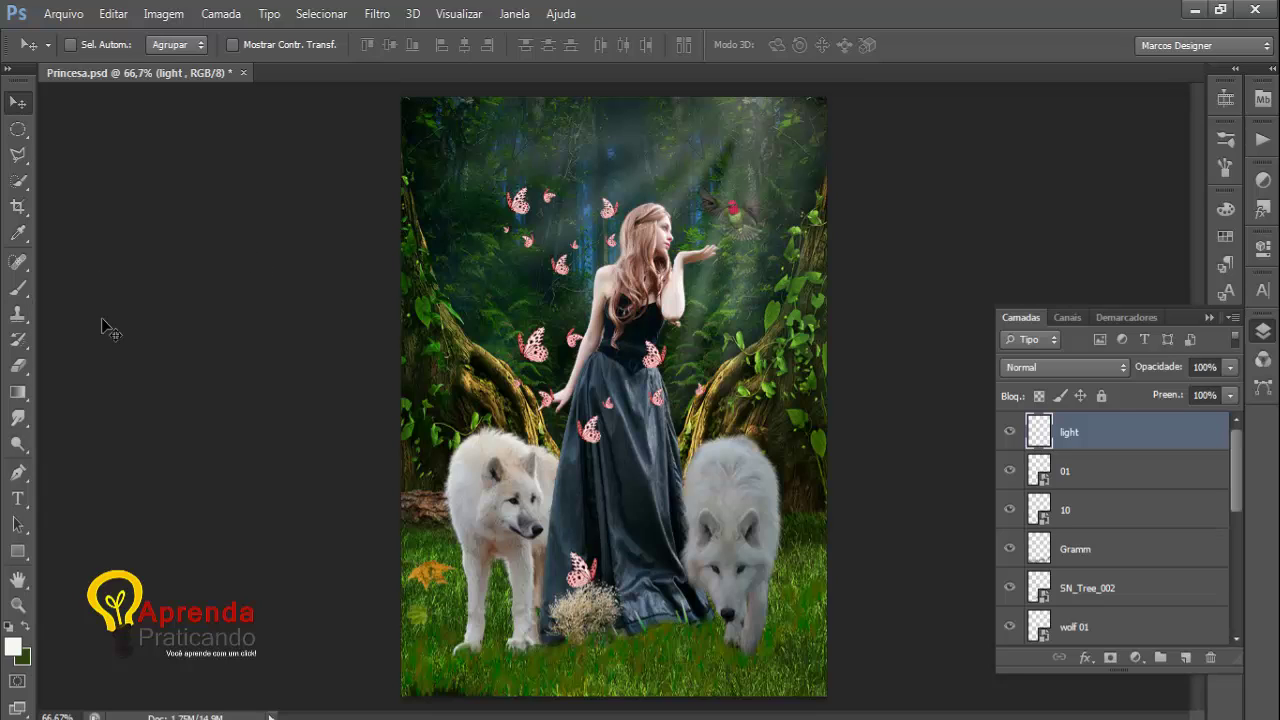
# Step: Erase the haze over the hummingbird on the light layer with a soft 39 px Eraser at 20% opacity
pyautogui.press('e')
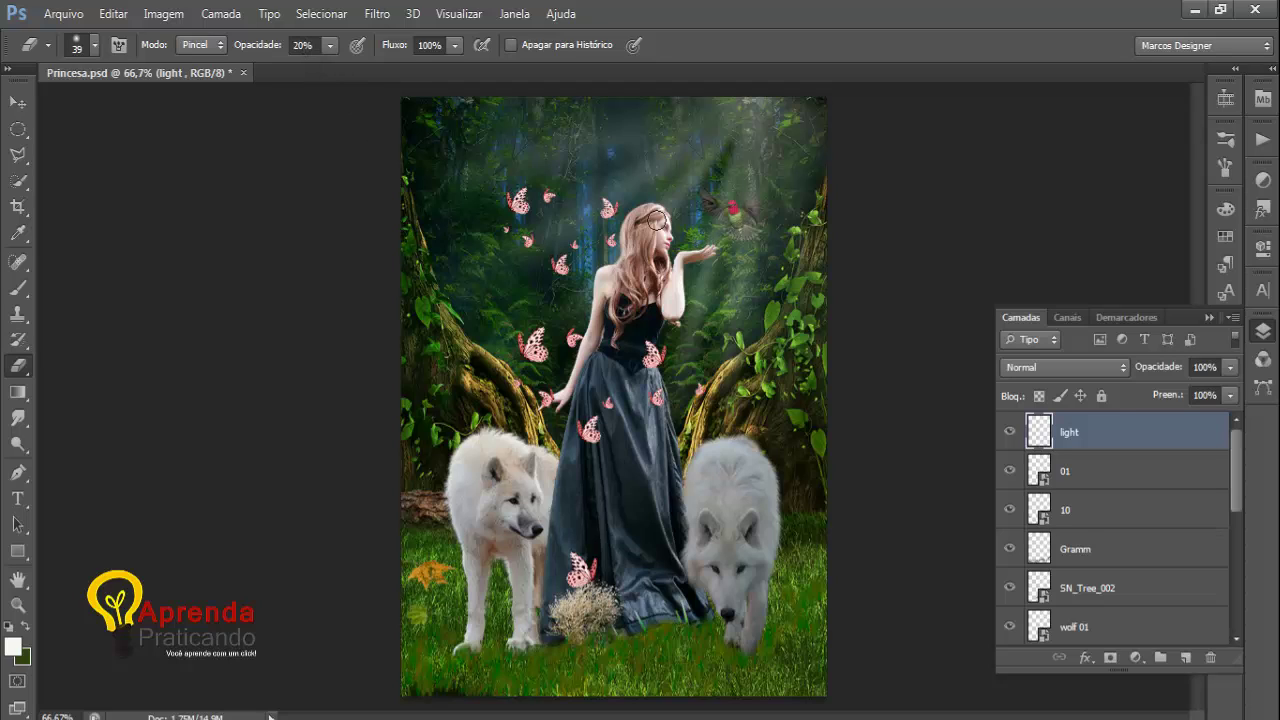
pyautogui.moveTo(735, 204); pyautogui.dragTo(736, 201)
pyautogui.rightClick(735, 203)
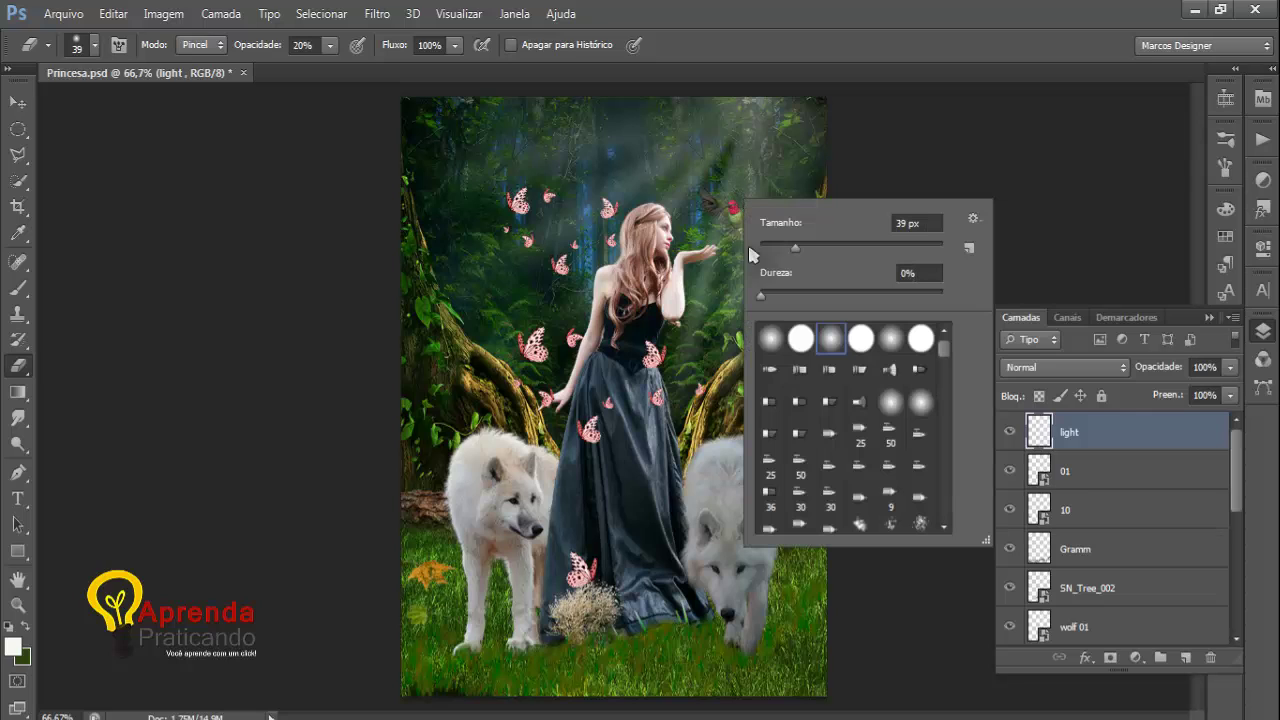
pyautogui.press('Return')
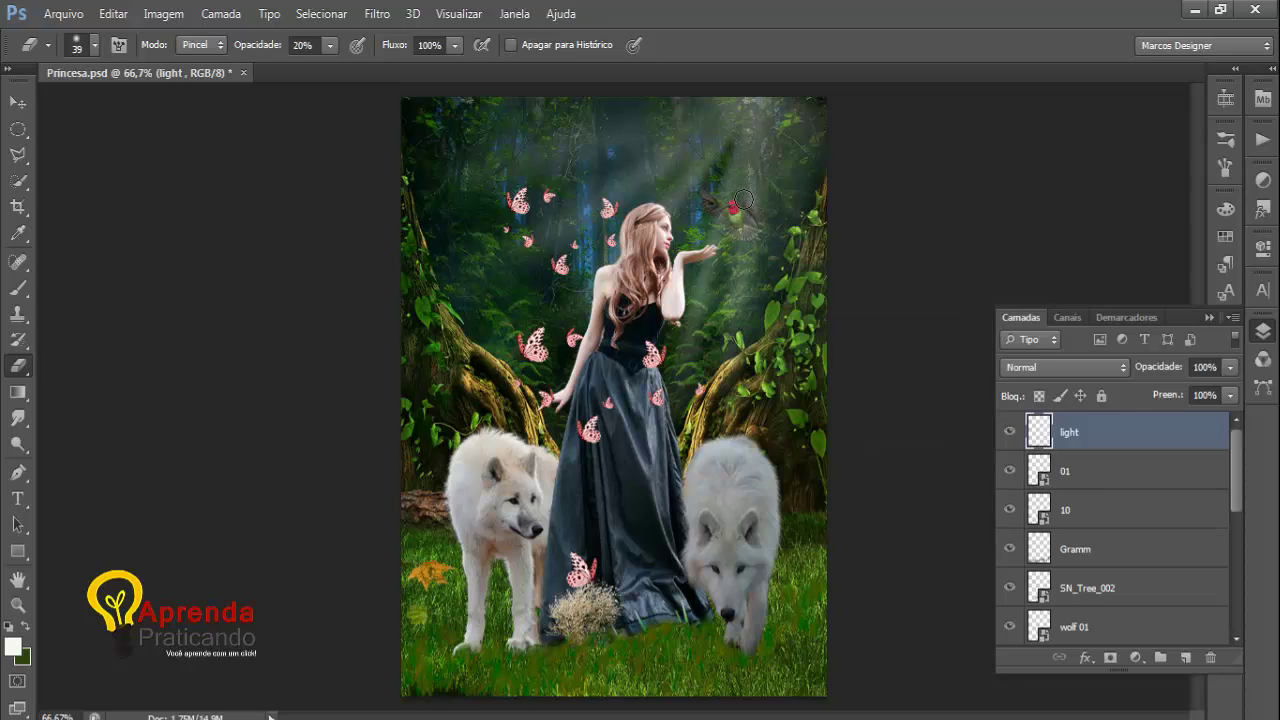
pyautogui.moveTo(740, 191); pyautogui.dragTo(737, 203)
# Step: Thin out the rays on the light layer, including the upper right corner, with a soft 21 px Eraser at 40% opacity
pyautogui.rightClick(673, 120)
pyautogui.moveTo(738, 168)
pyautogui.mouseDown()
pyautogui.moveTo(702, 168)
pyautogui.moveTo(715, 168)
pyautogui.mouseUp()
pyautogui.press('Return')
pyautogui.moveTo(331, 46); pyautogui.dragTo(341, 78)
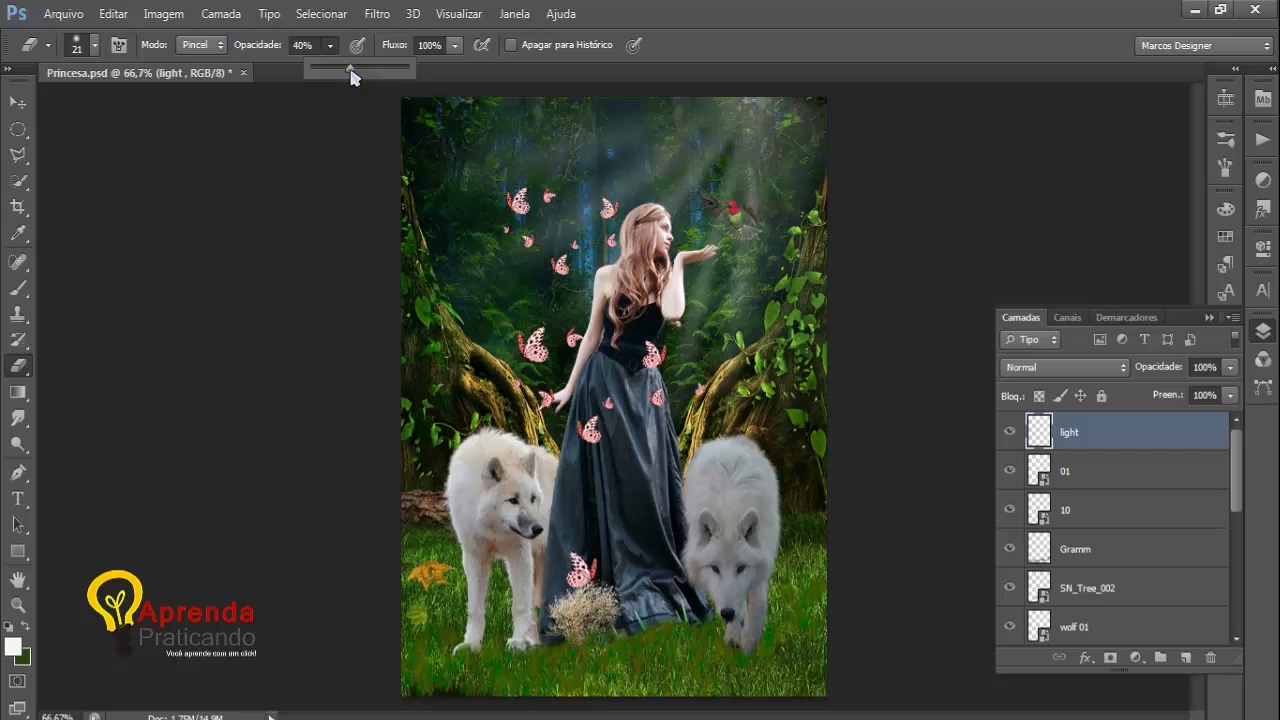
pyautogui.moveTo(352, 78); pyautogui.dragTo(352, 78)
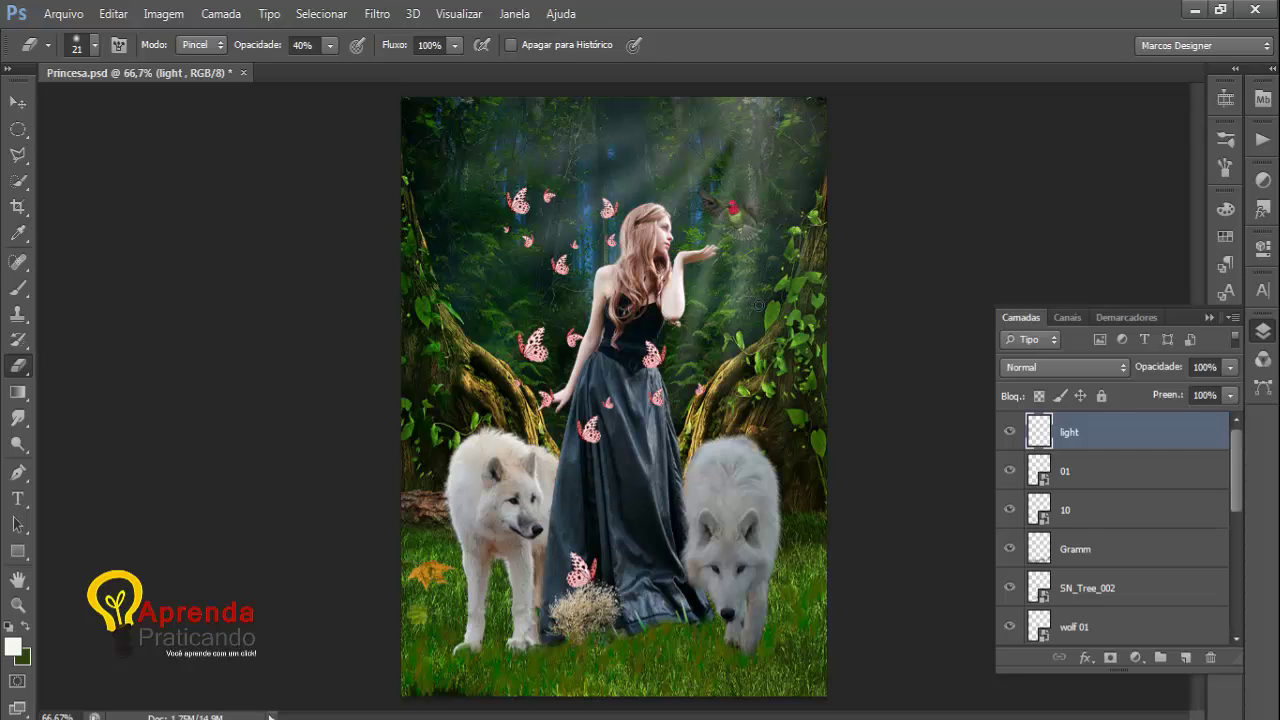
pyautogui.rightClick(642, 129)
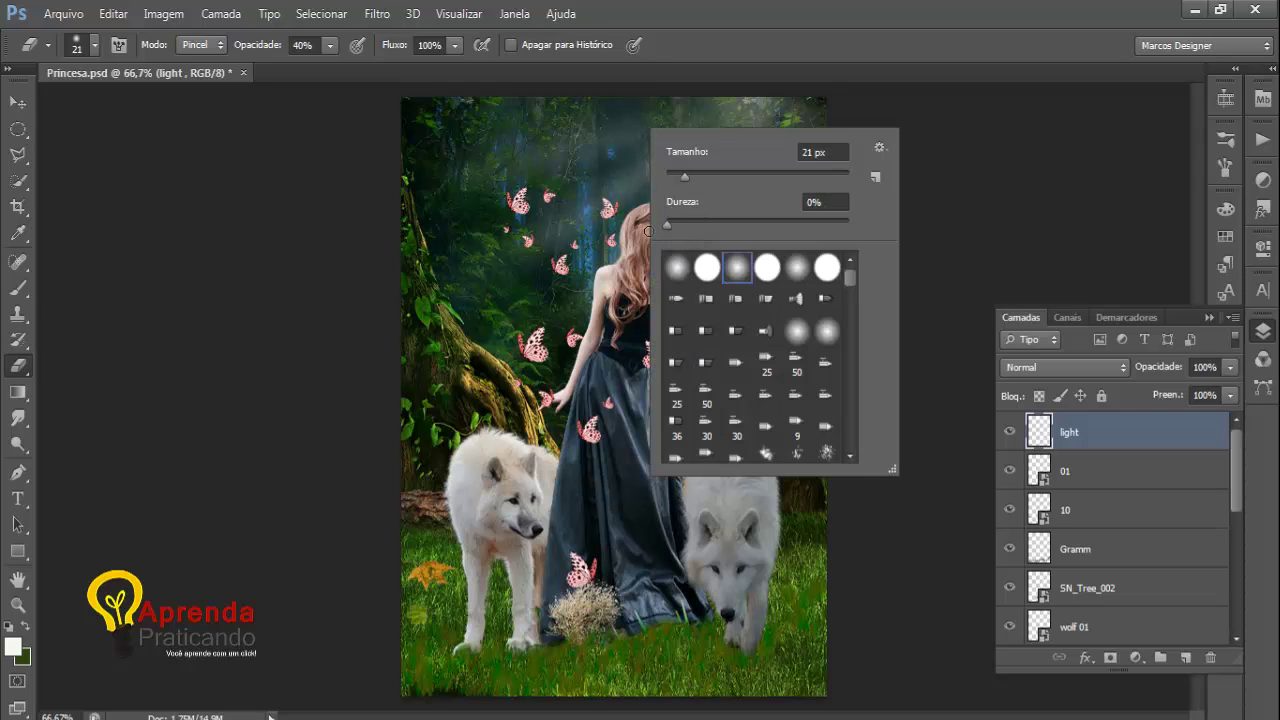
pyautogui.press('Escape')
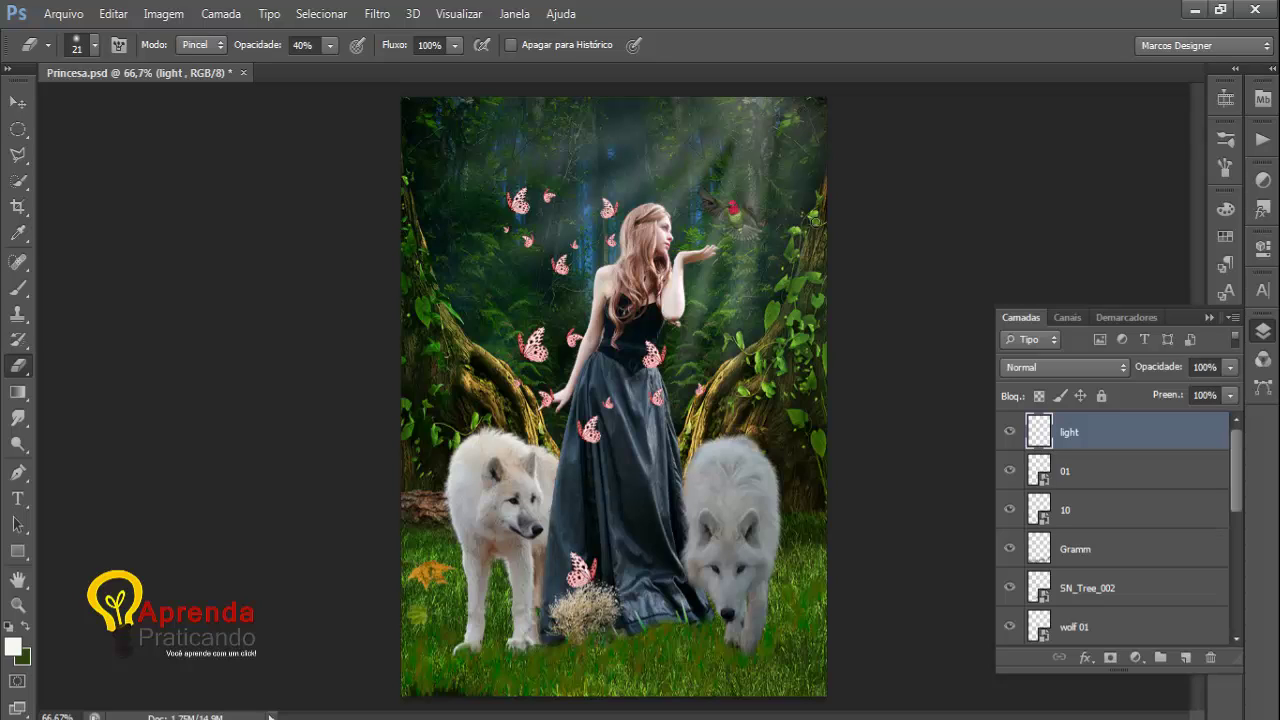
pyautogui.moveTo(805, 118); pyautogui.dragTo(805, 146)
# Step: Apply a Gaussian Blur with a radius of 5 pixels to the light layer
pyautogui.click(377, 14)
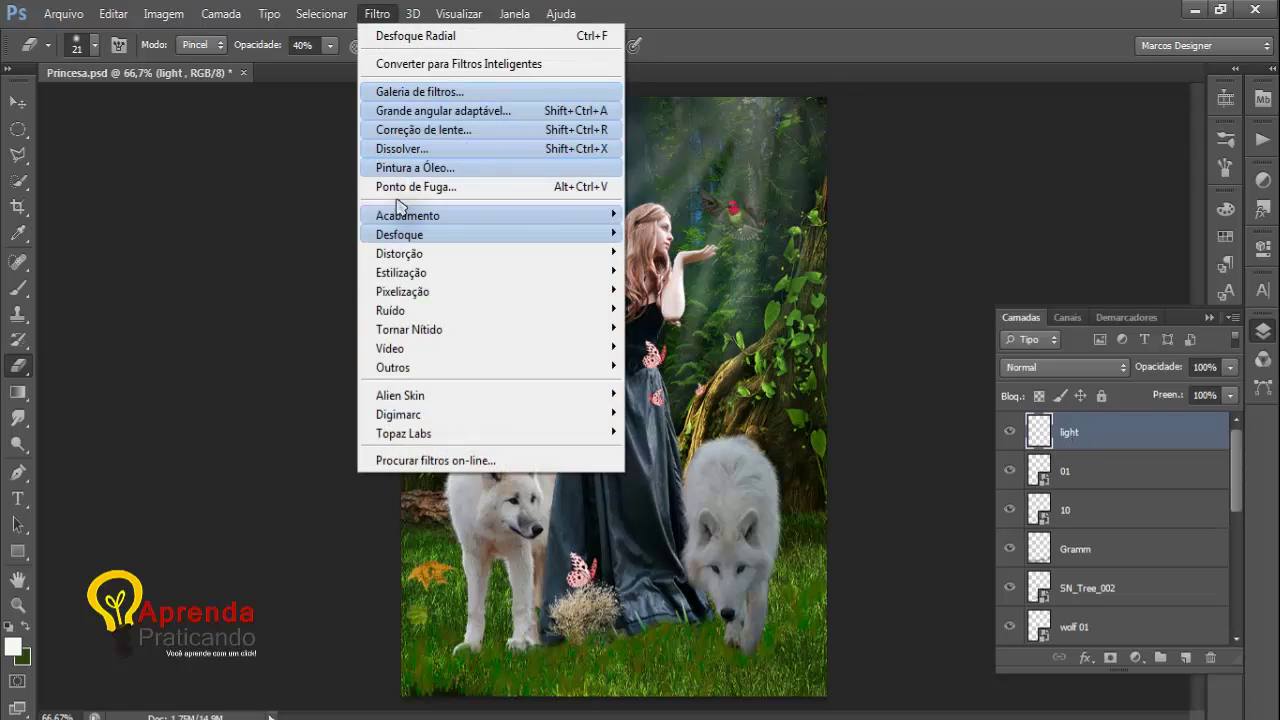
pyautogui.moveTo(441, 240)
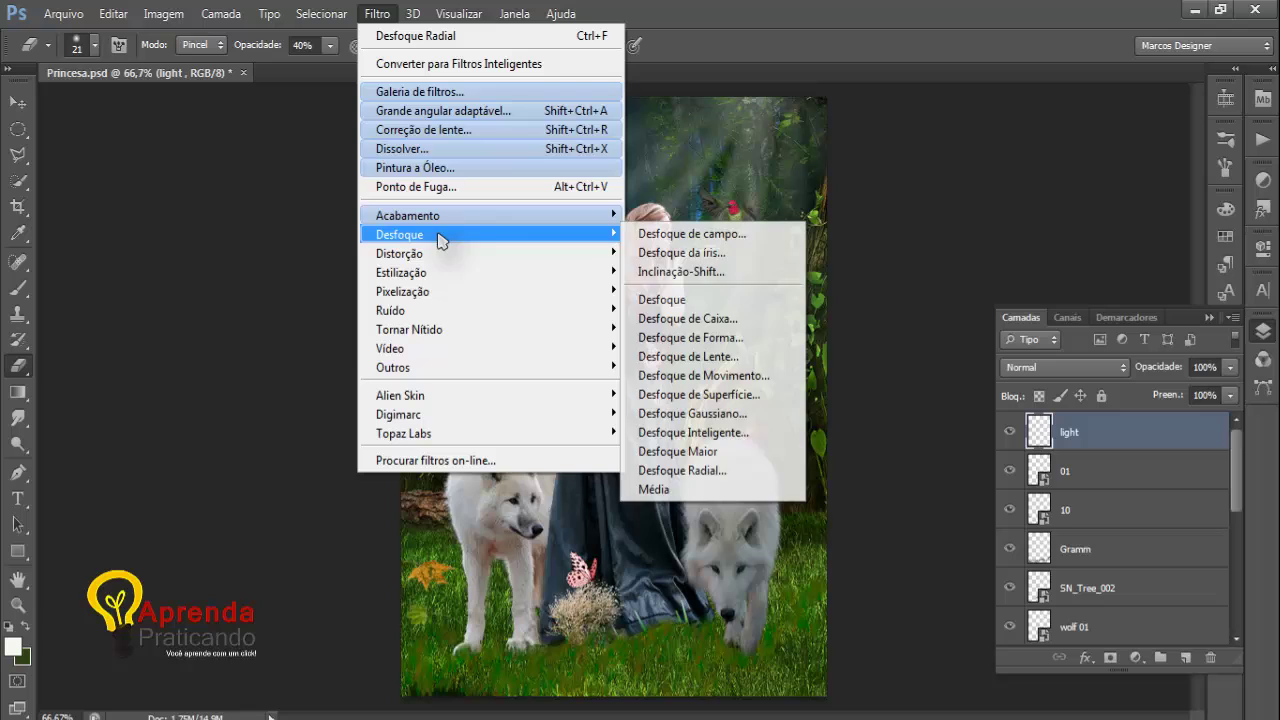
pyautogui.click(693, 413)
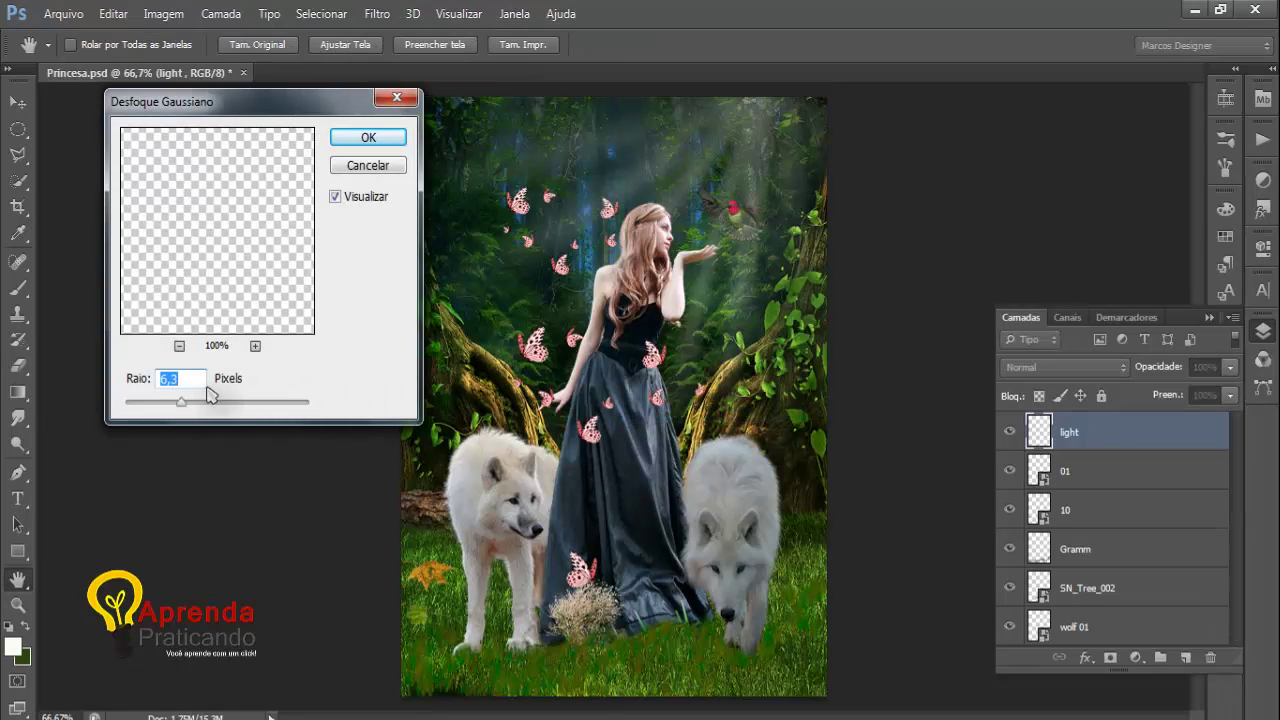
pyautogui.moveTo(182, 404); pyautogui.dragTo(178, 404)
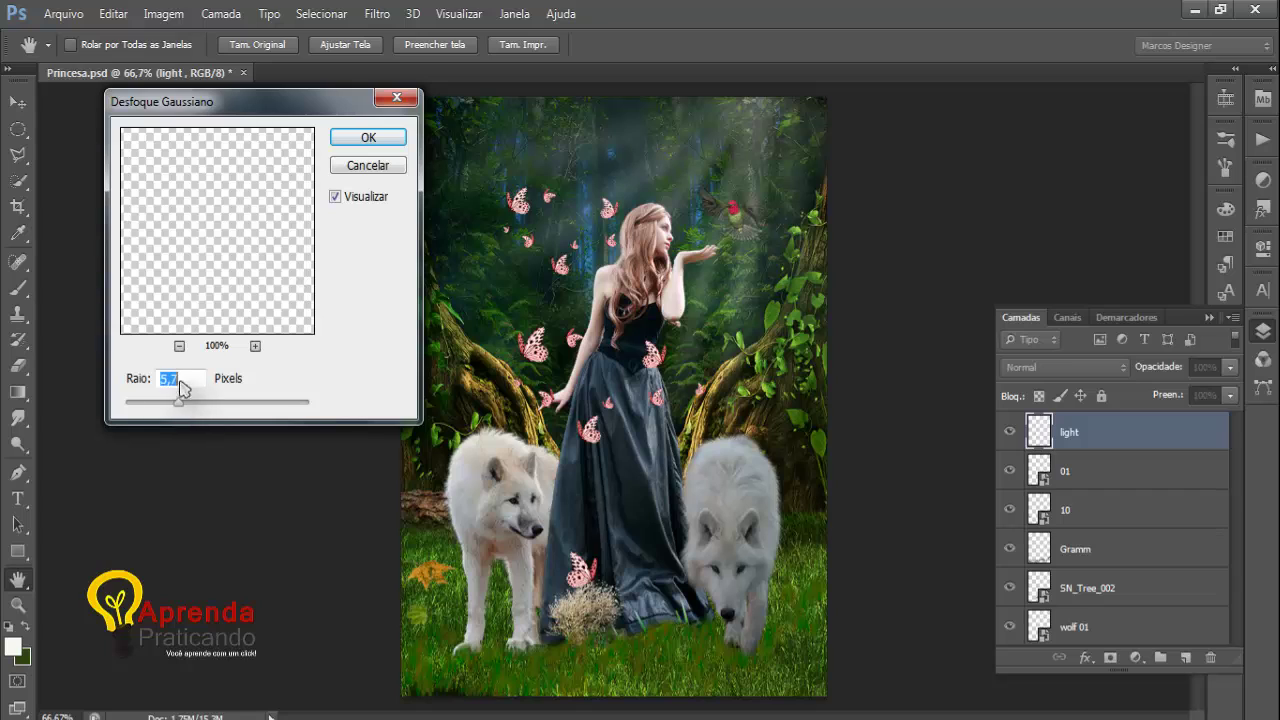
pyautogui.write('5')
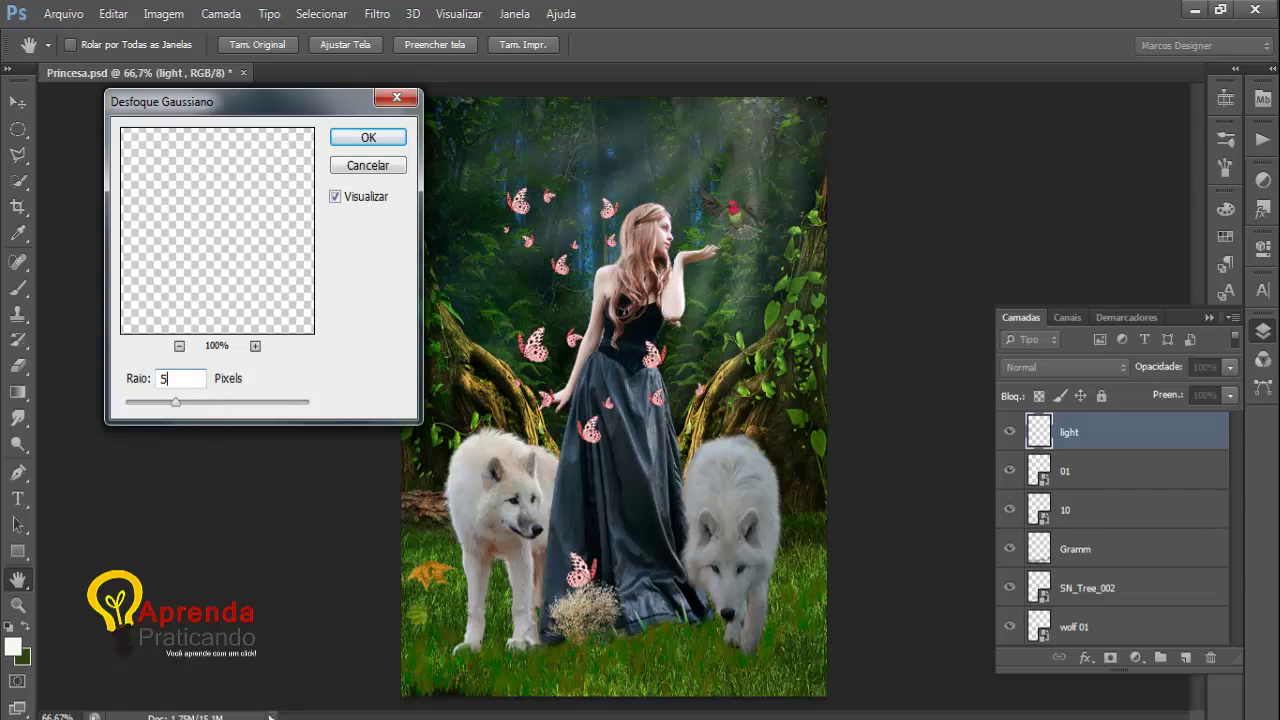
pyautogui.press('Return')
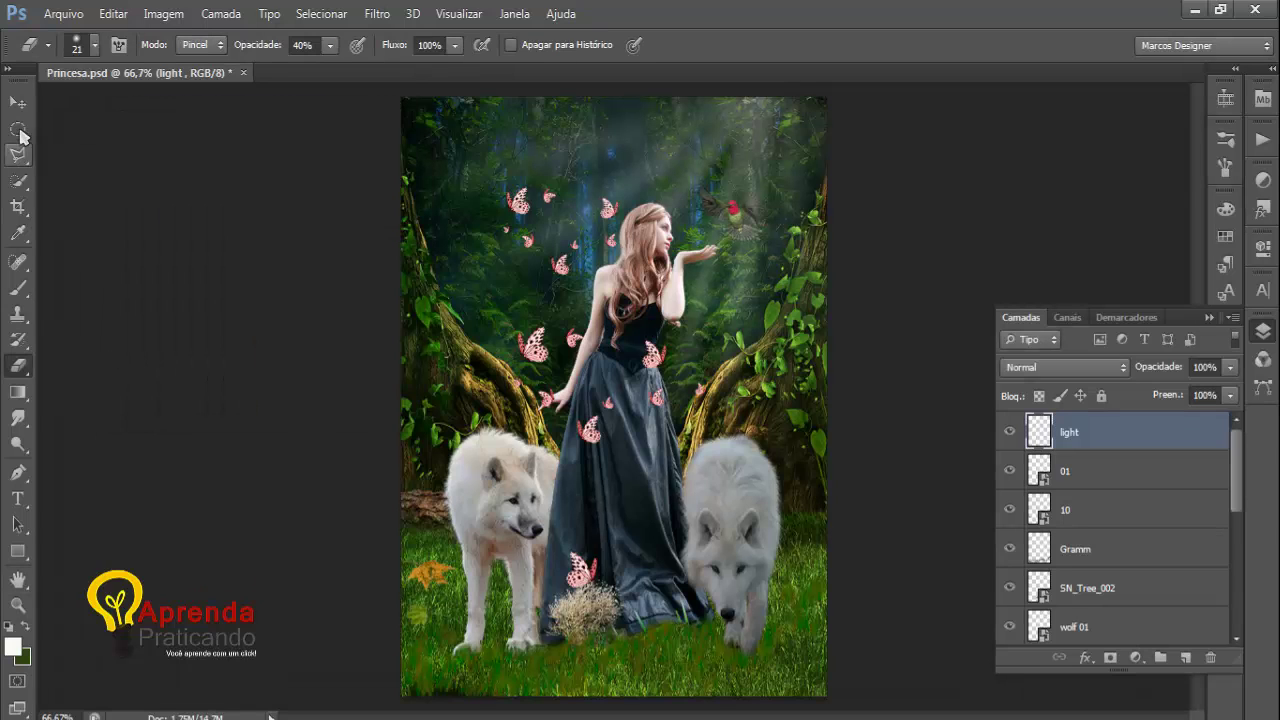
# Step: Apply a Gaussian Blur with a radius of 2 pixels to the background layer
pyautogui.click(16, 99)
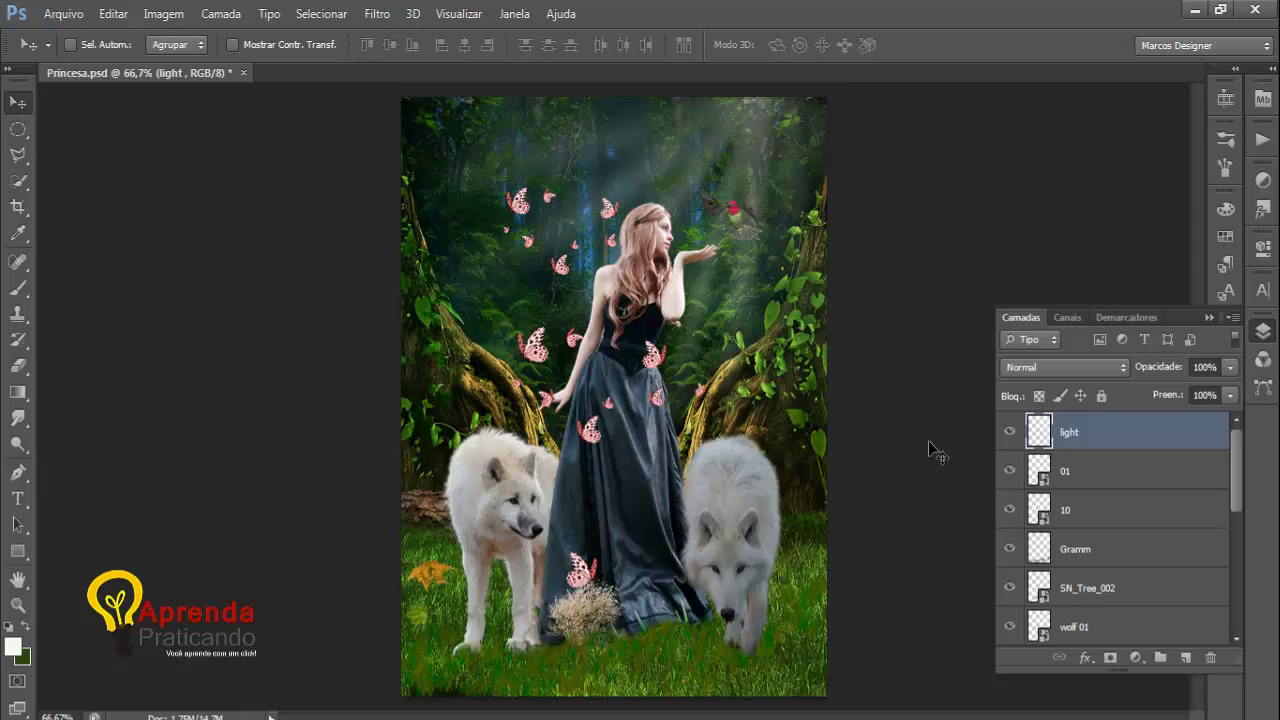
pyautogui.moveTo(1243, 462); pyautogui.dragTo(1237, 592)
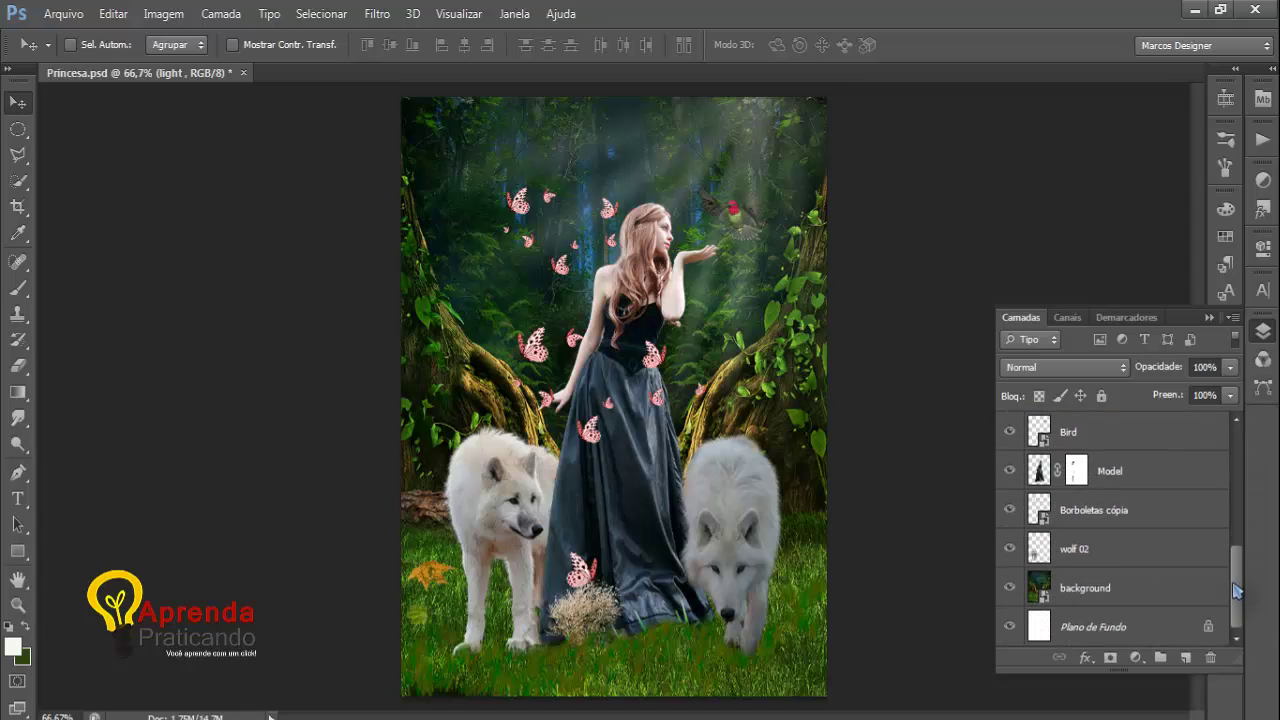
pyautogui.click(1112, 596)
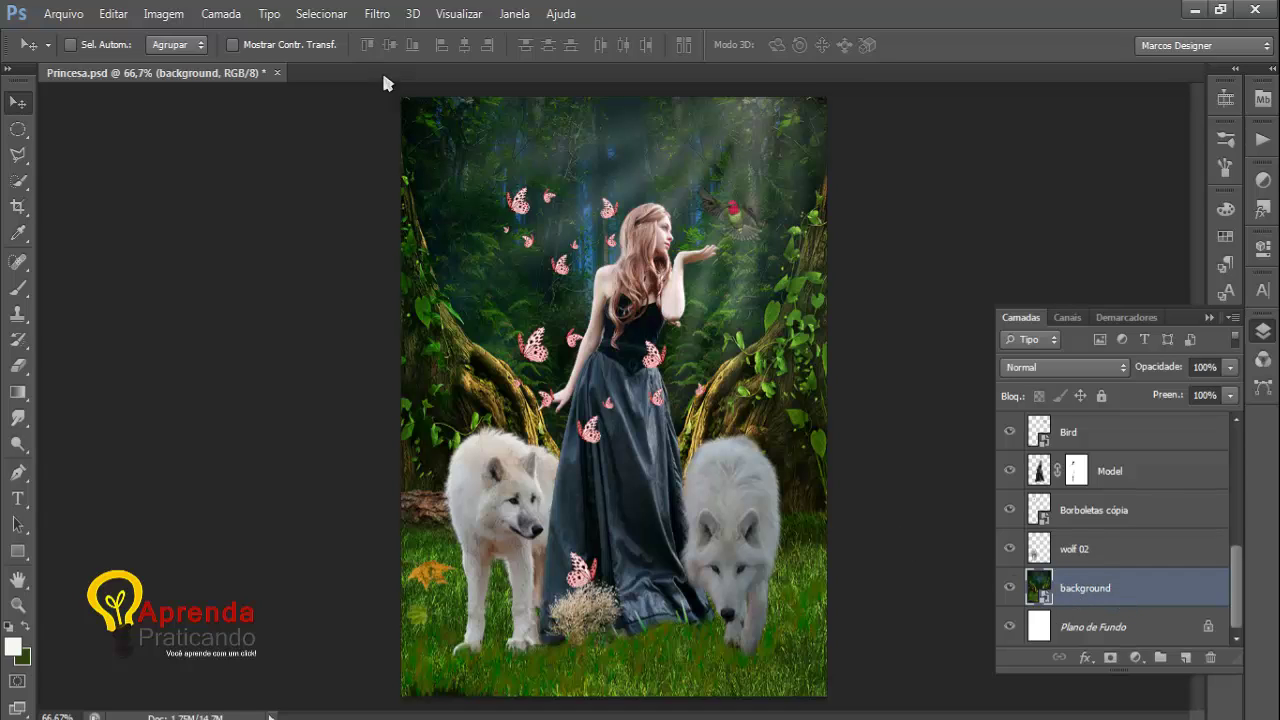
pyautogui.click(376, 18)
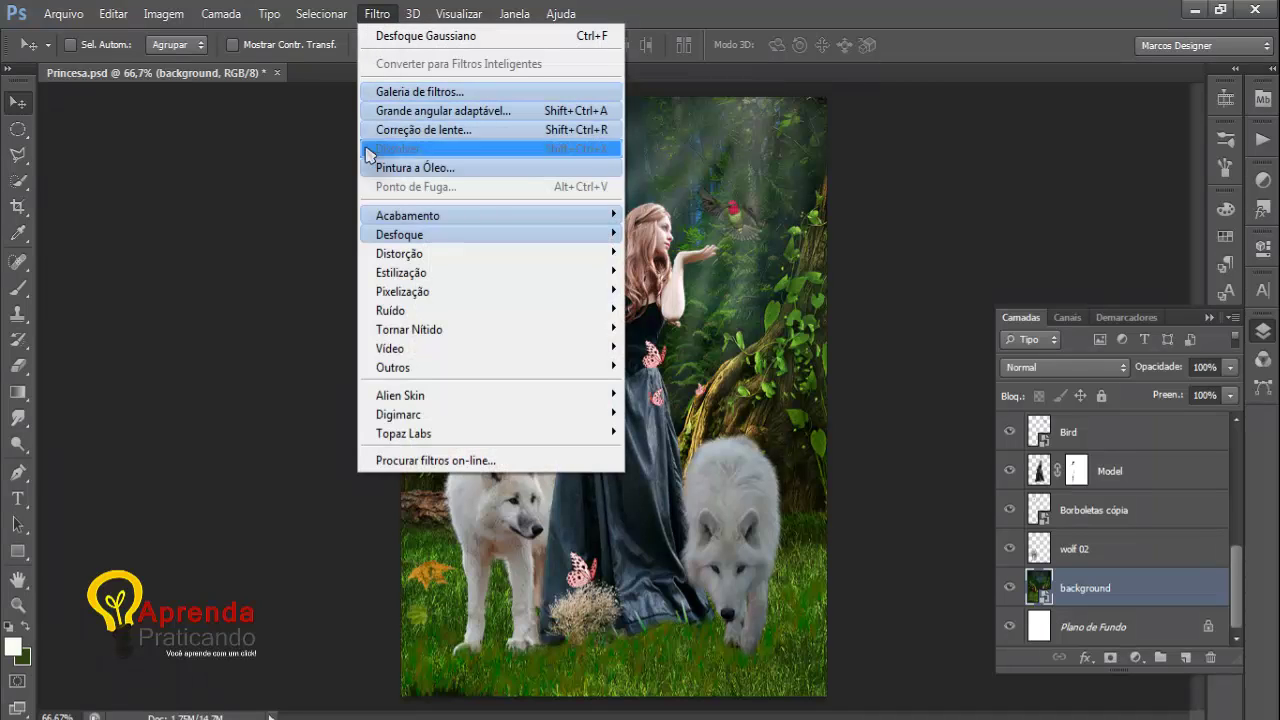
pyautogui.moveTo(400, 252)
pyautogui.moveTo(450, 238)
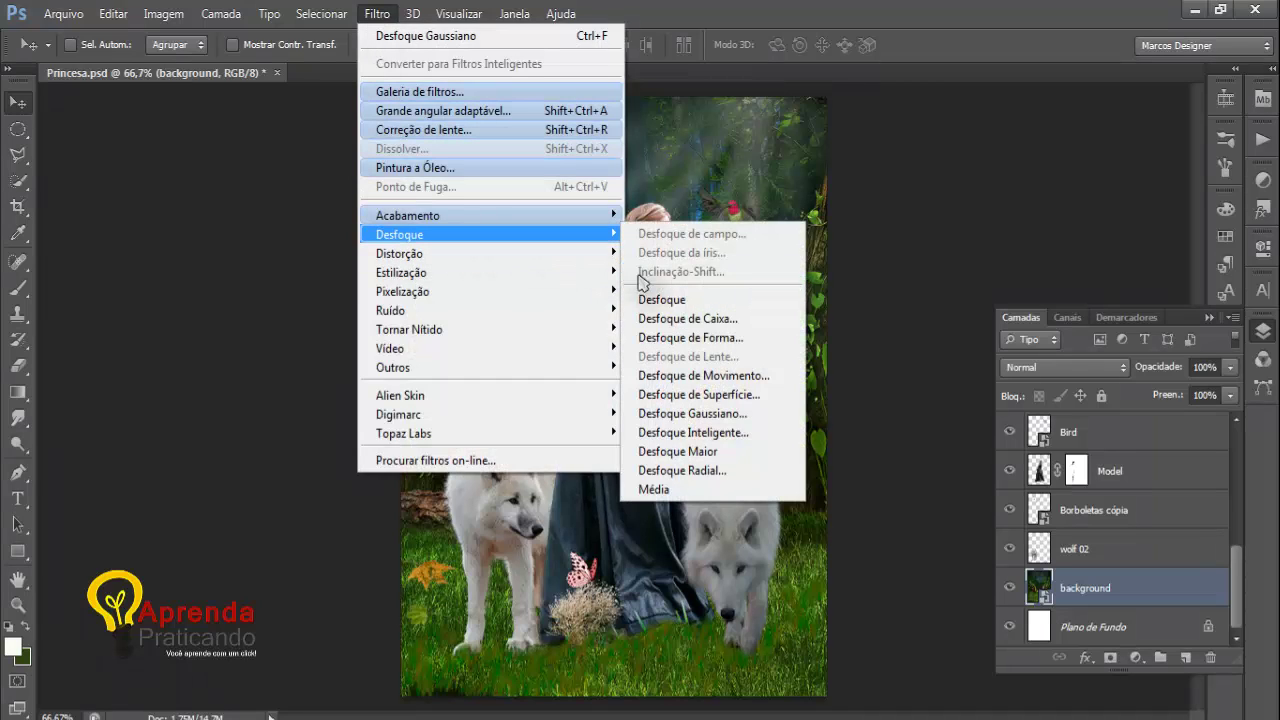
pyautogui.click(708, 419)
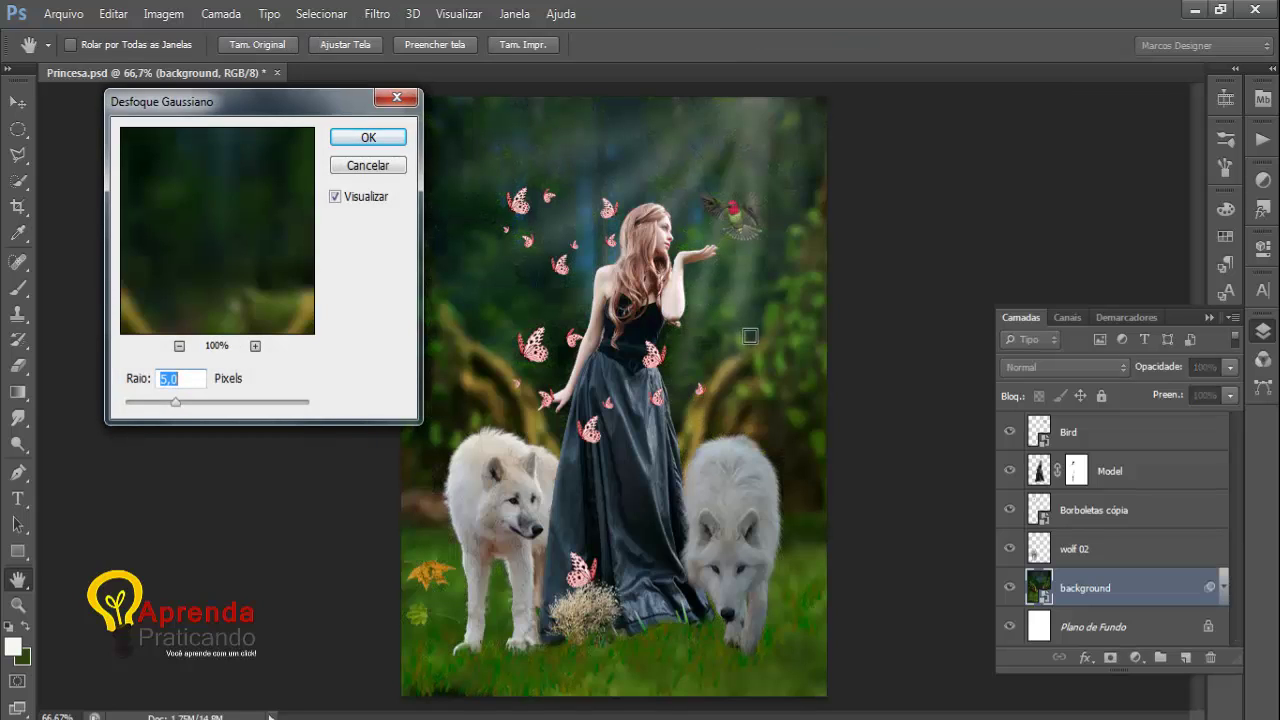
pyautogui.moveTo(174, 402); pyautogui.dragTo(154, 410)
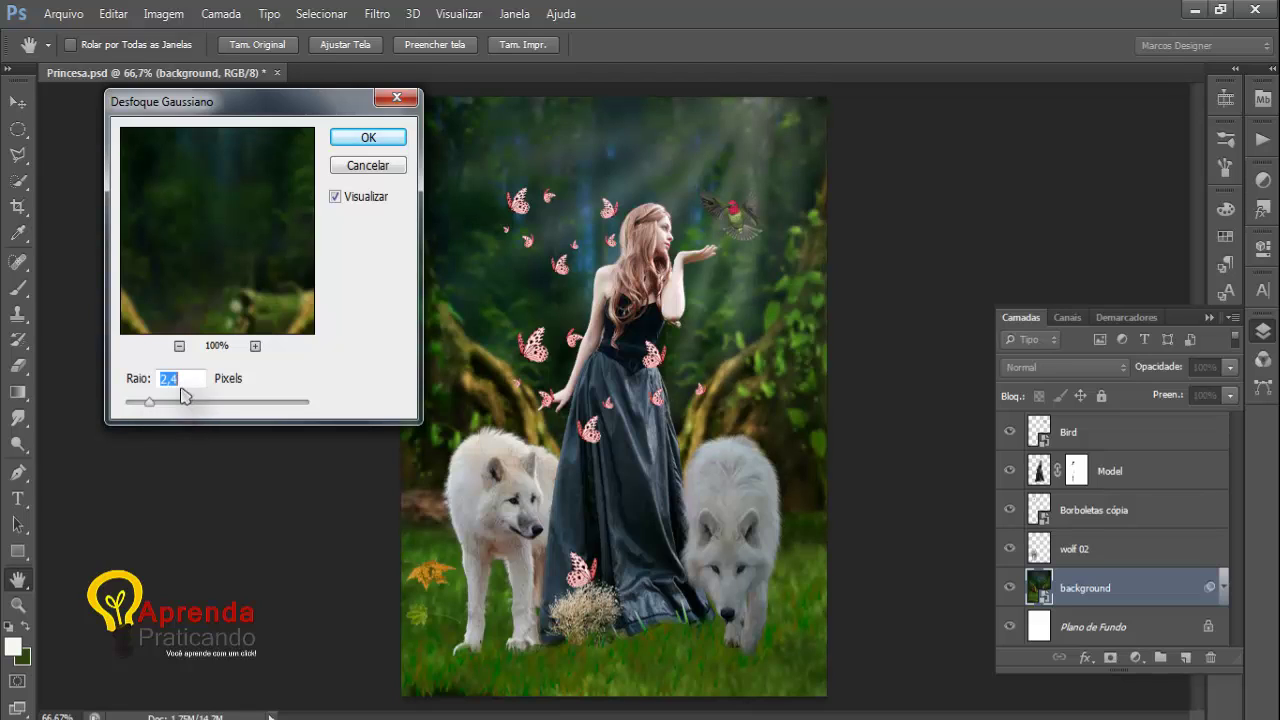
pyautogui.write('2')
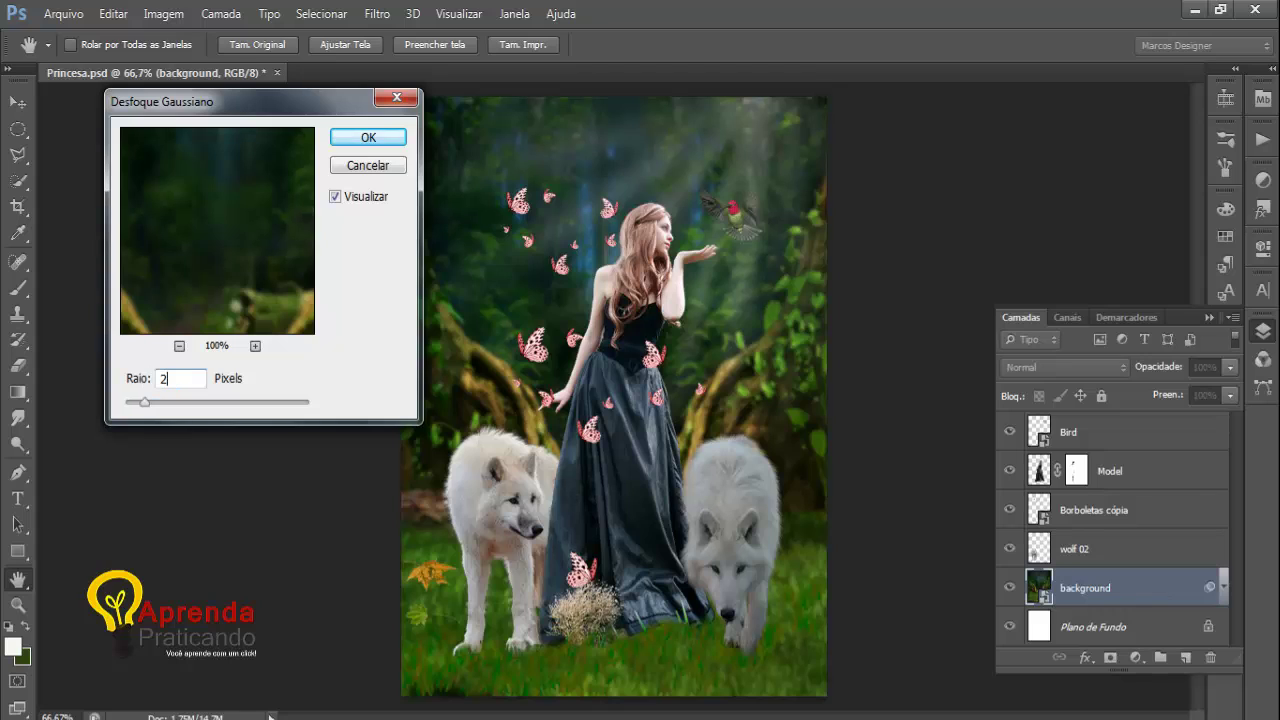
pyautogui.press('Return')
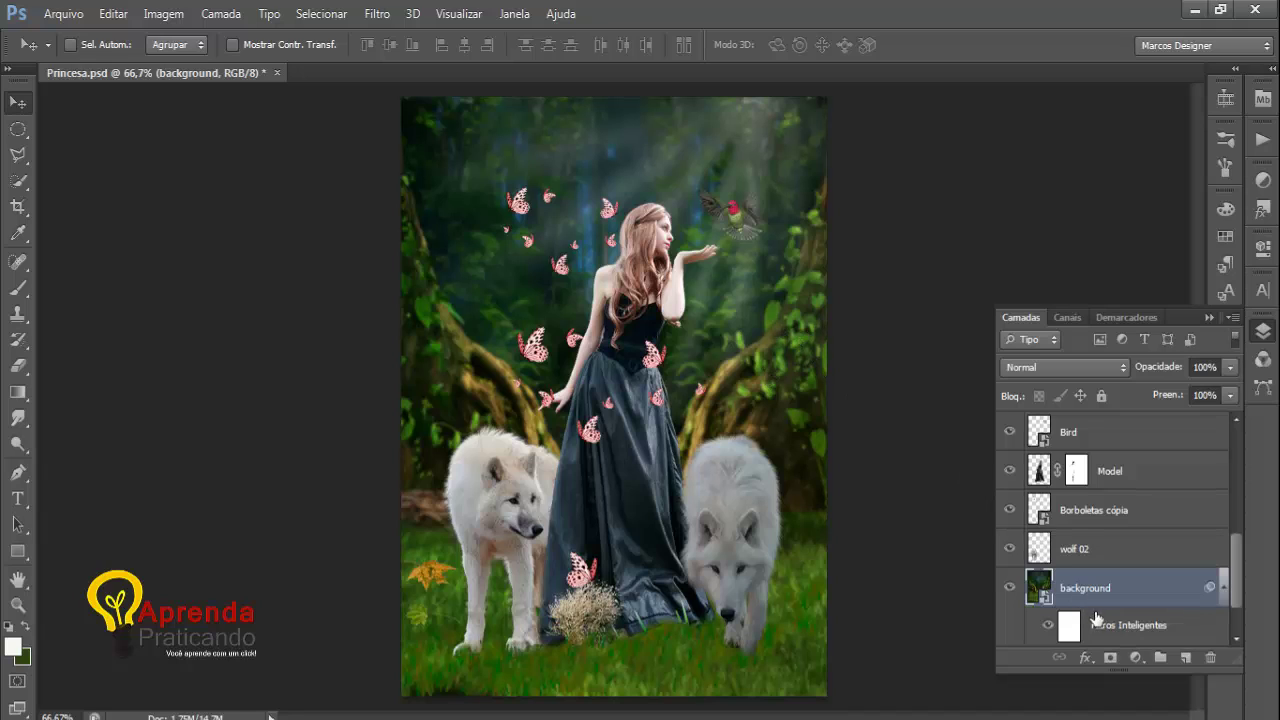
# Step: Paint black over the twisted trunk behind the left wolf on the background's filter mask, using a soft 191 px Brush at 50% opacity
pyautogui.moveTo(1242, 588); pyautogui.dragTo(1245, 615)
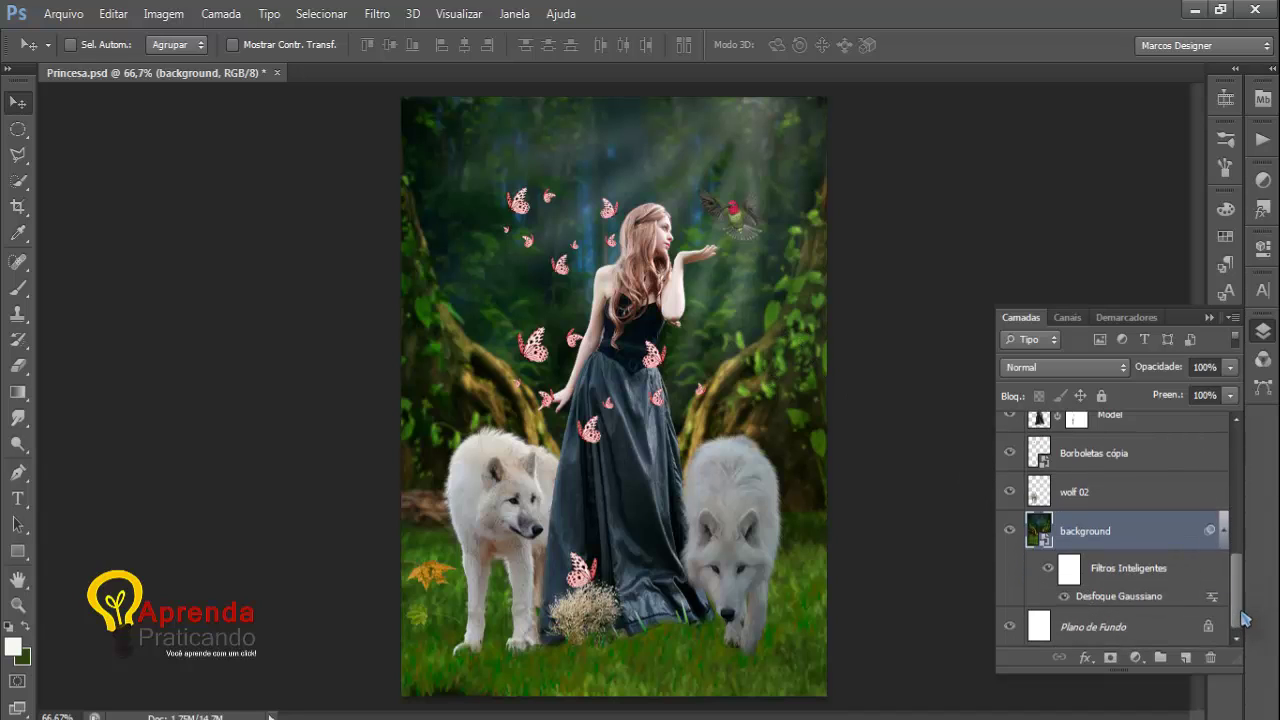
pyautogui.click(1071, 572)
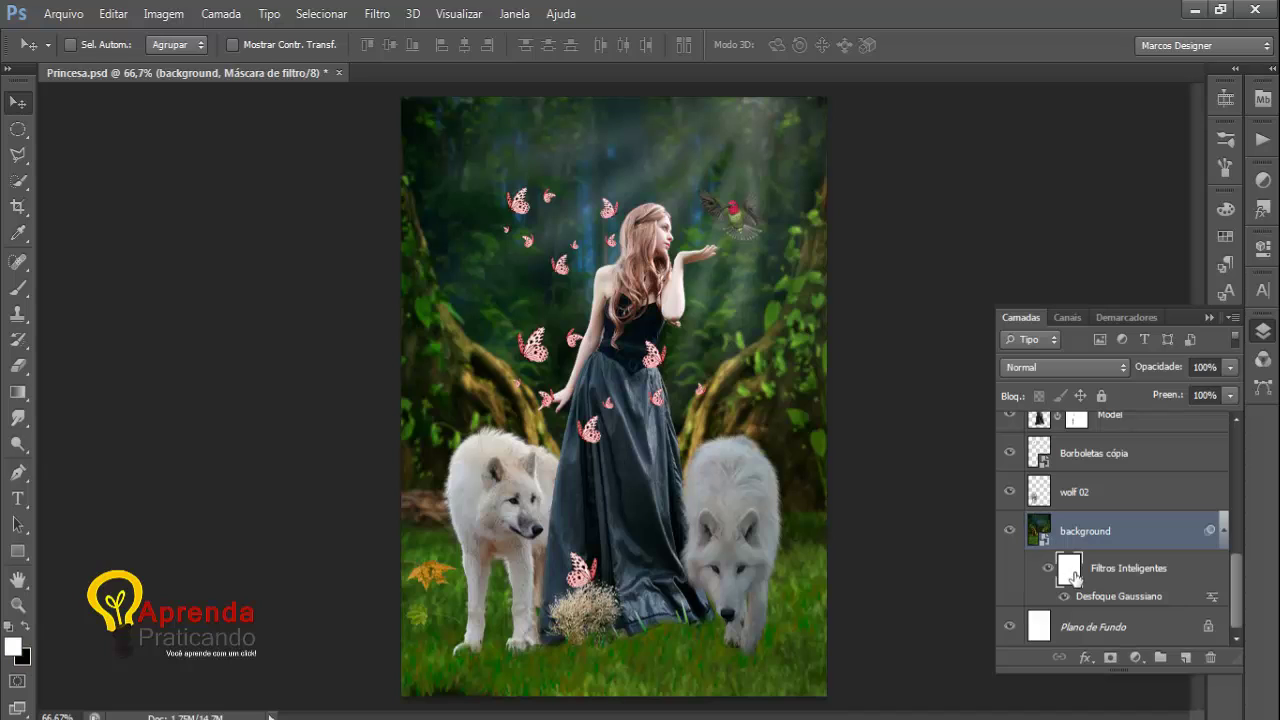
pyautogui.click(26, 627)
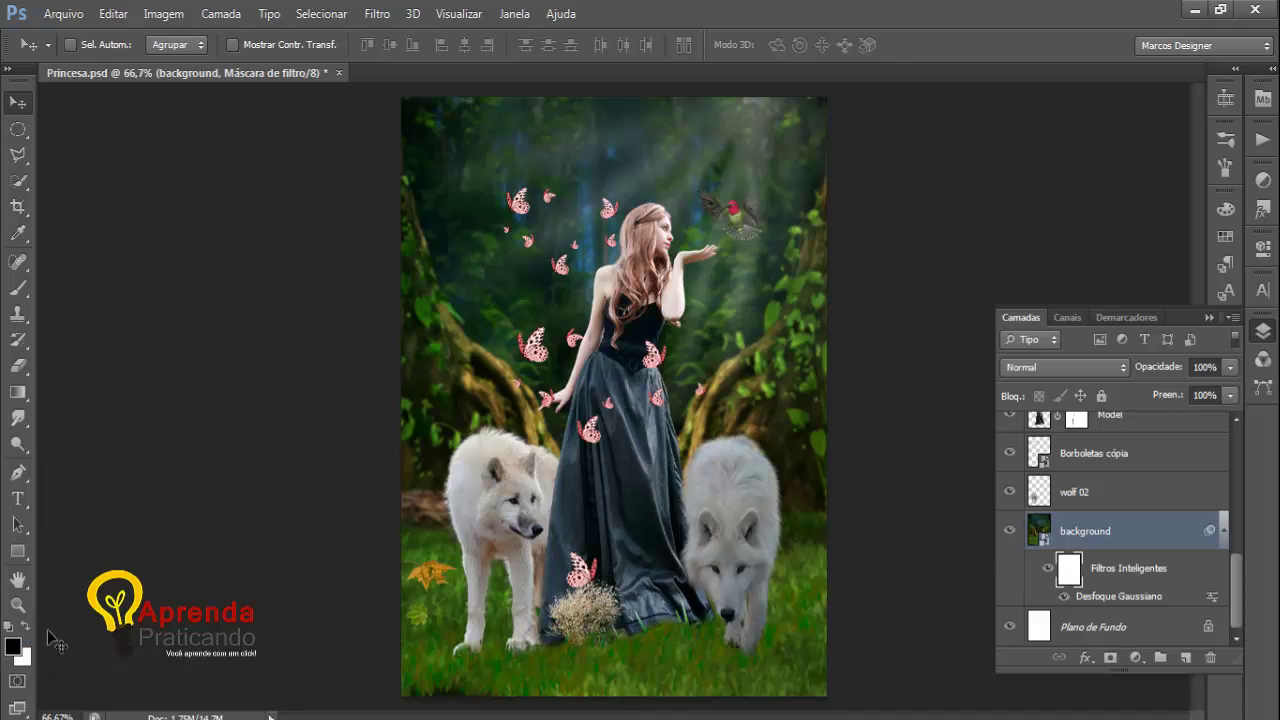
pyautogui.click(20, 291)
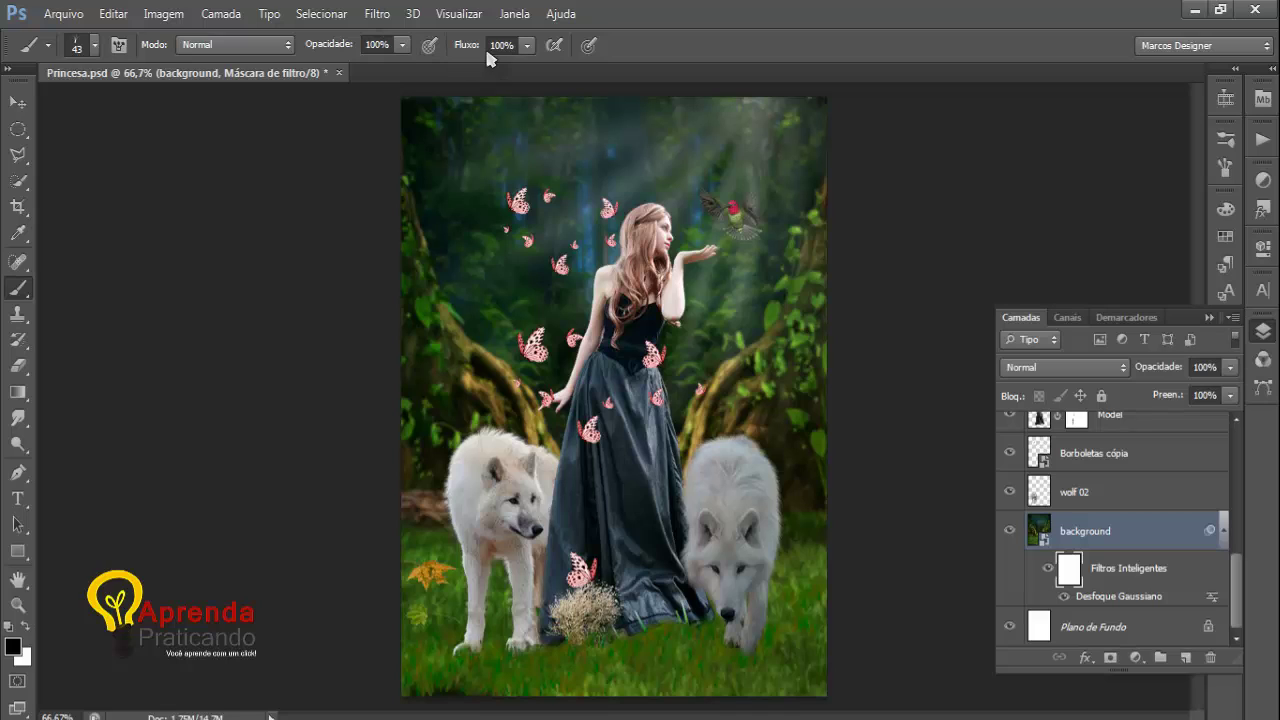
pyautogui.click(378, 45)
pyautogui.press('Return')
pyautogui.rightClick(496, 300)
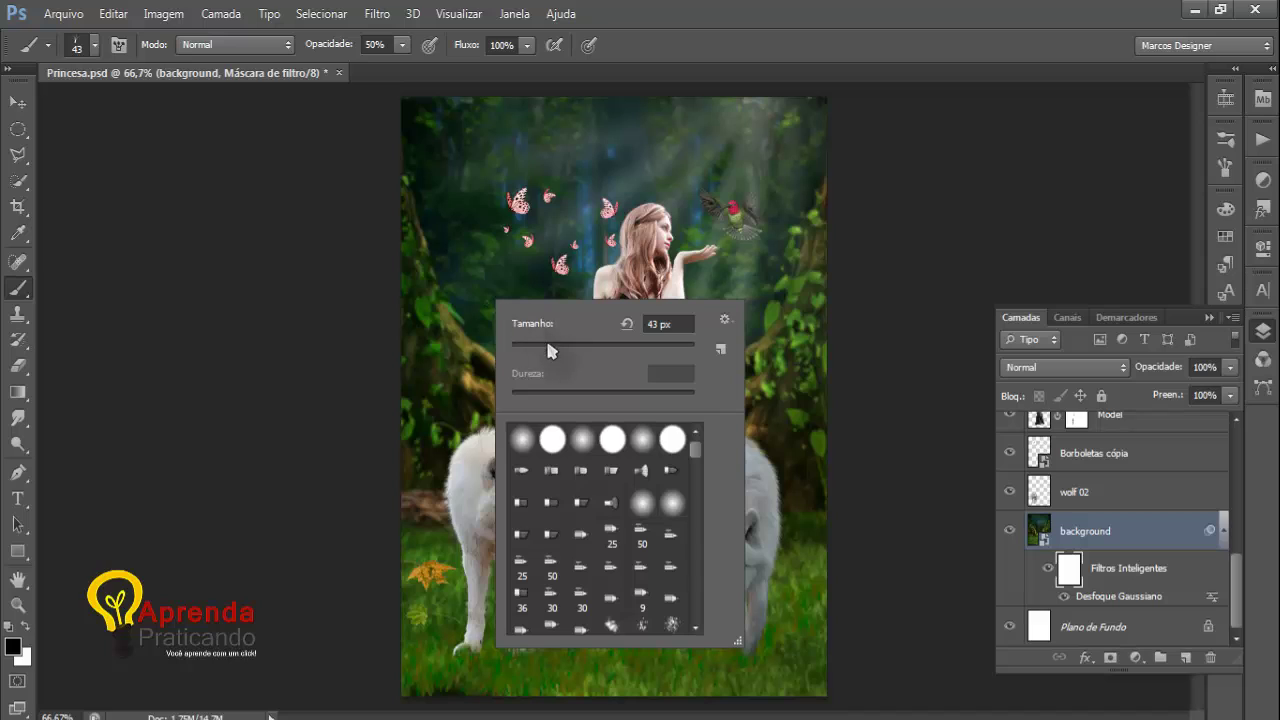
pyautogui.moveTo(547, 344); pyautogui.dragTo(642, 351)
pyautogui.click(522, 439)
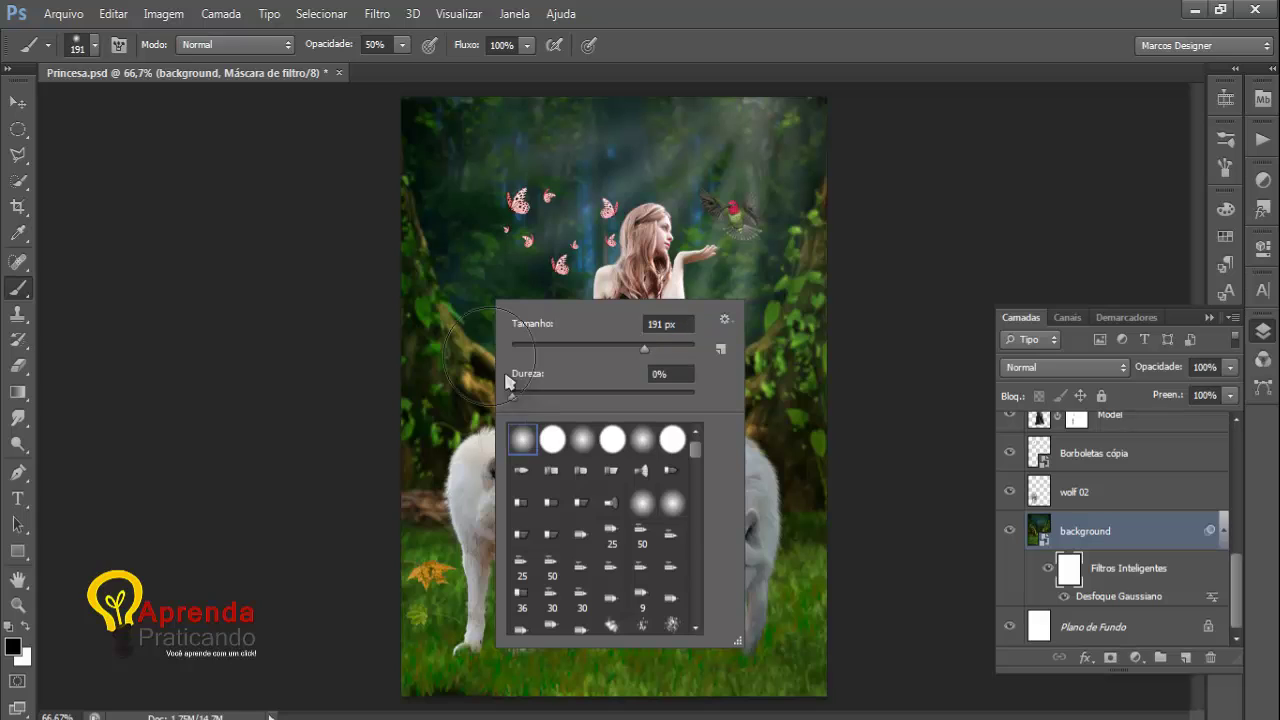
pyautogui.click(452, 312)
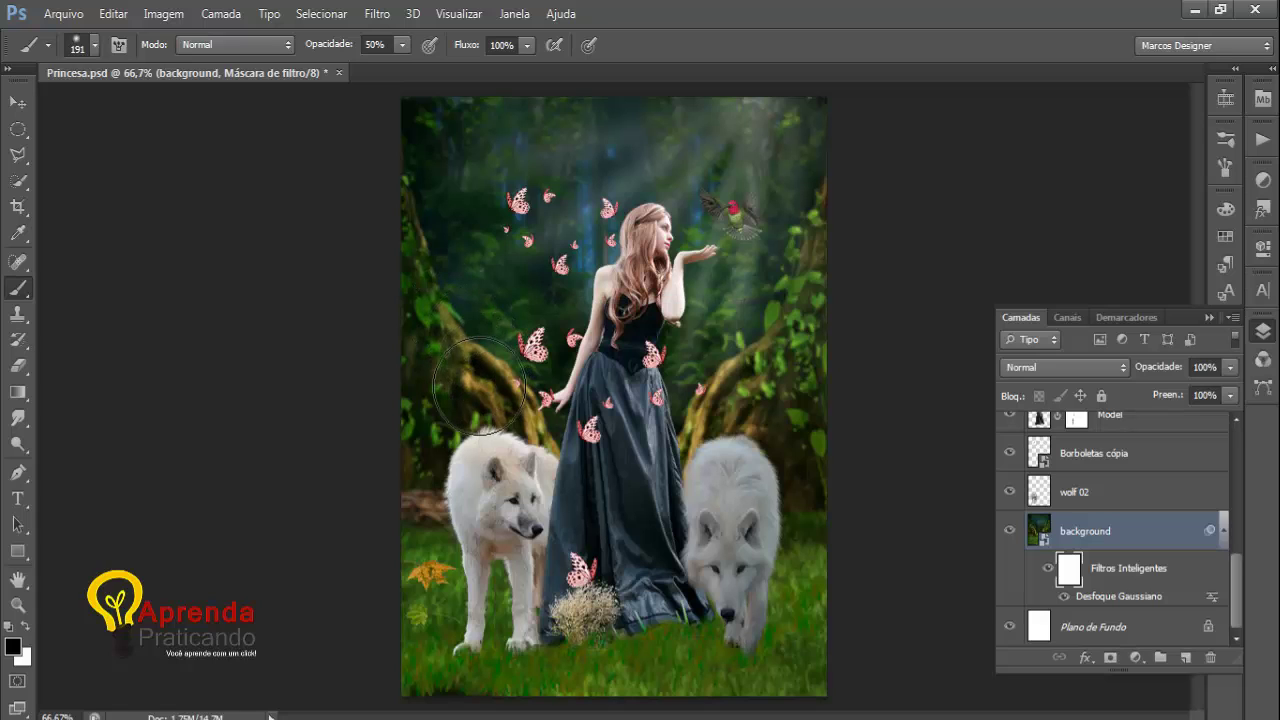
pyautogui.moveTo(479, 386); pyautogui.dragTo(476, 388)
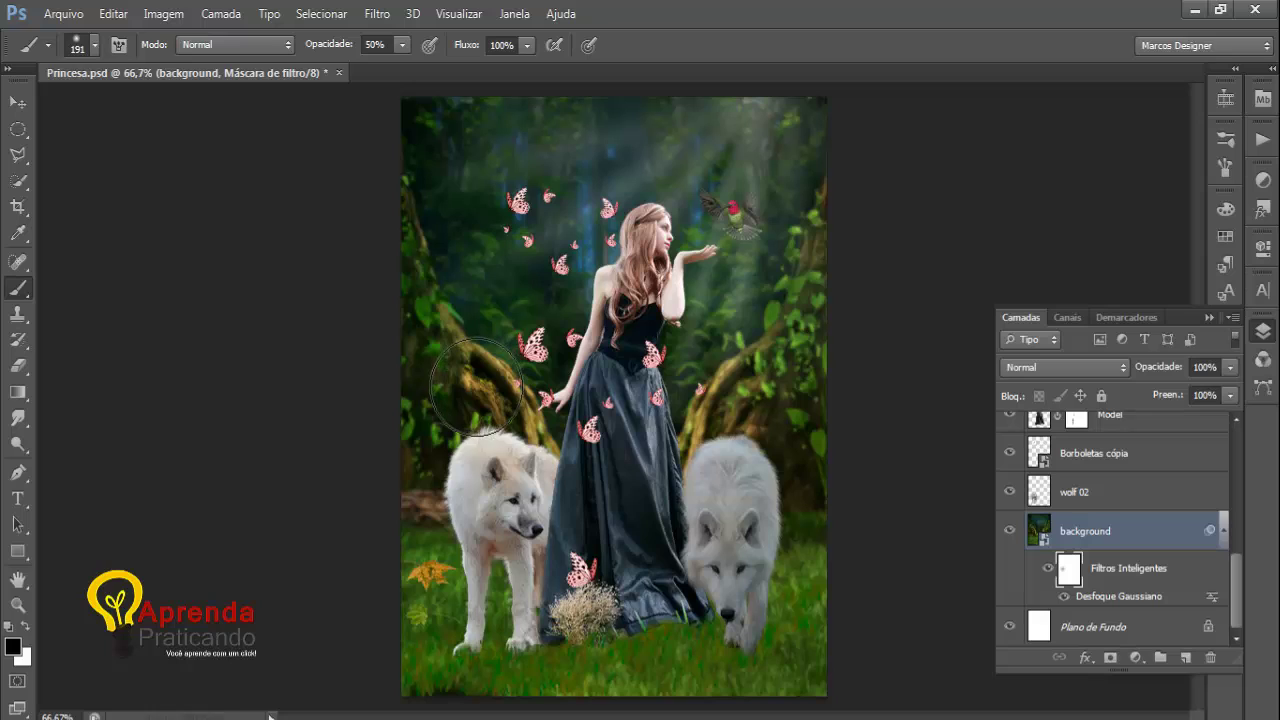
# Step: Reduce the background blur around the trunks and lower forest by painting its filter mask with the Brush at 20% opacity
pyautogui.rightClick(479, 382)
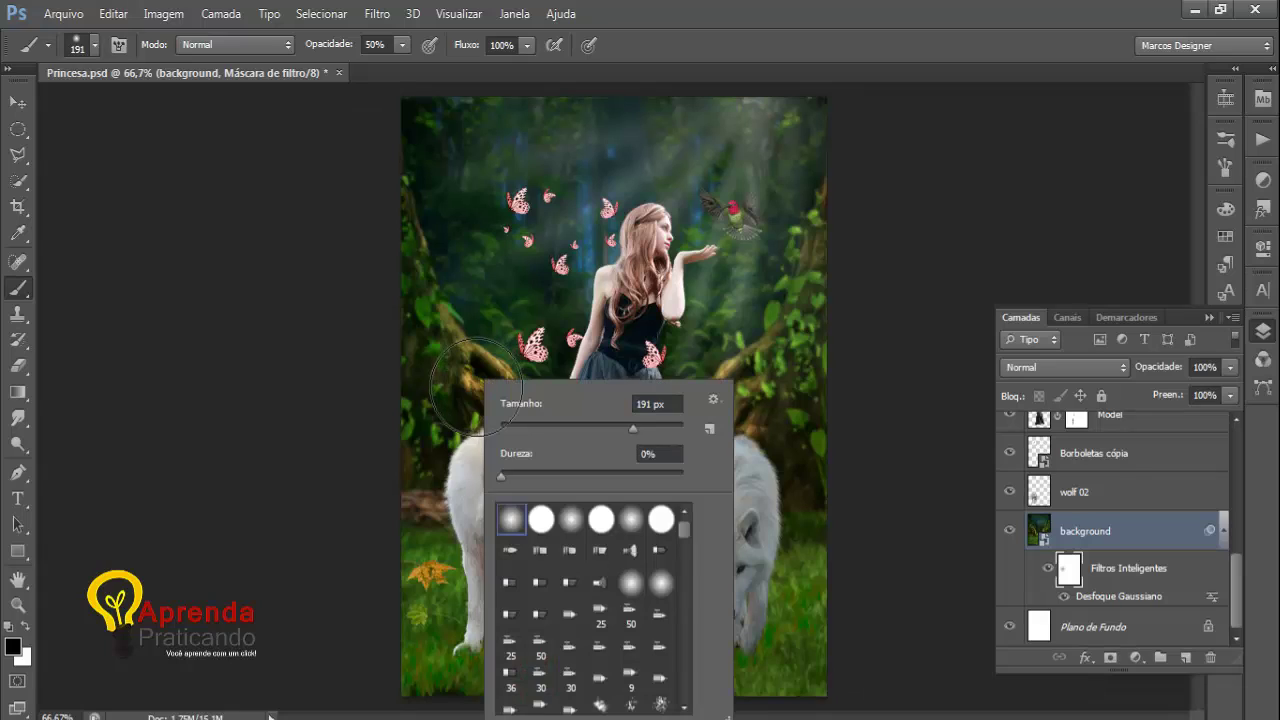
pyautogui.click(376, 46)
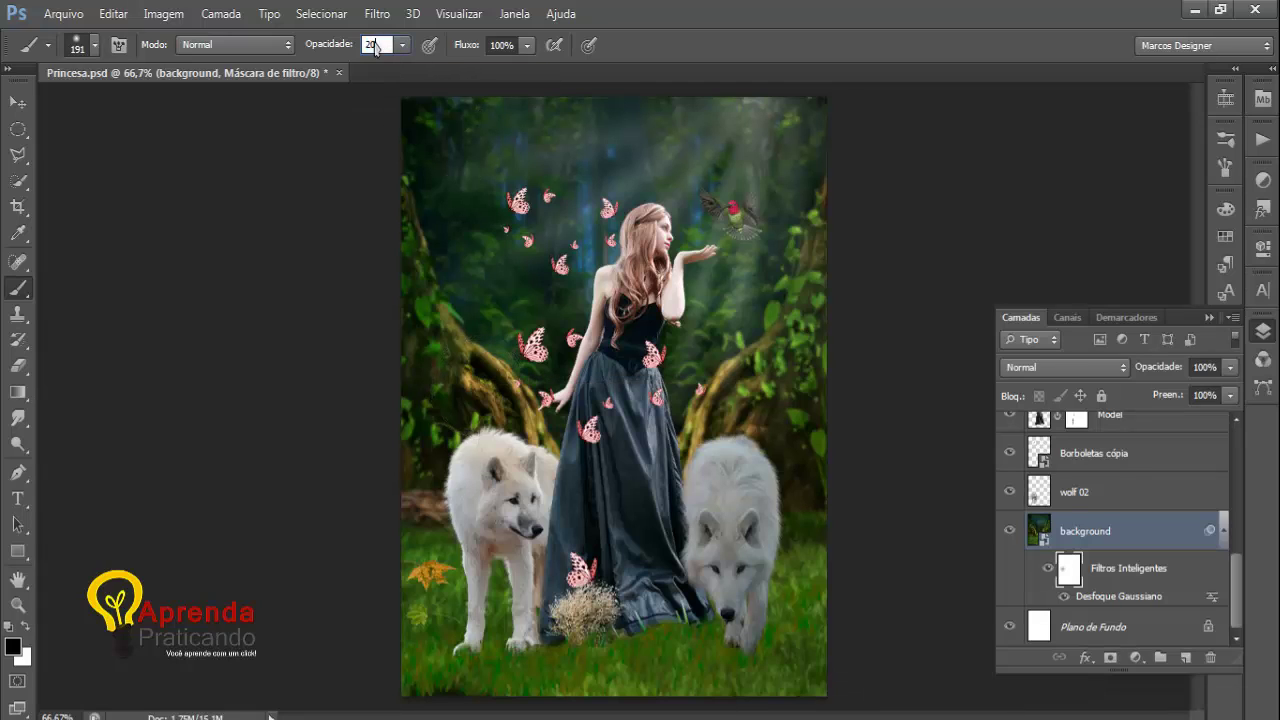
pyautogui.write('20')
pyautogui.press('Return')
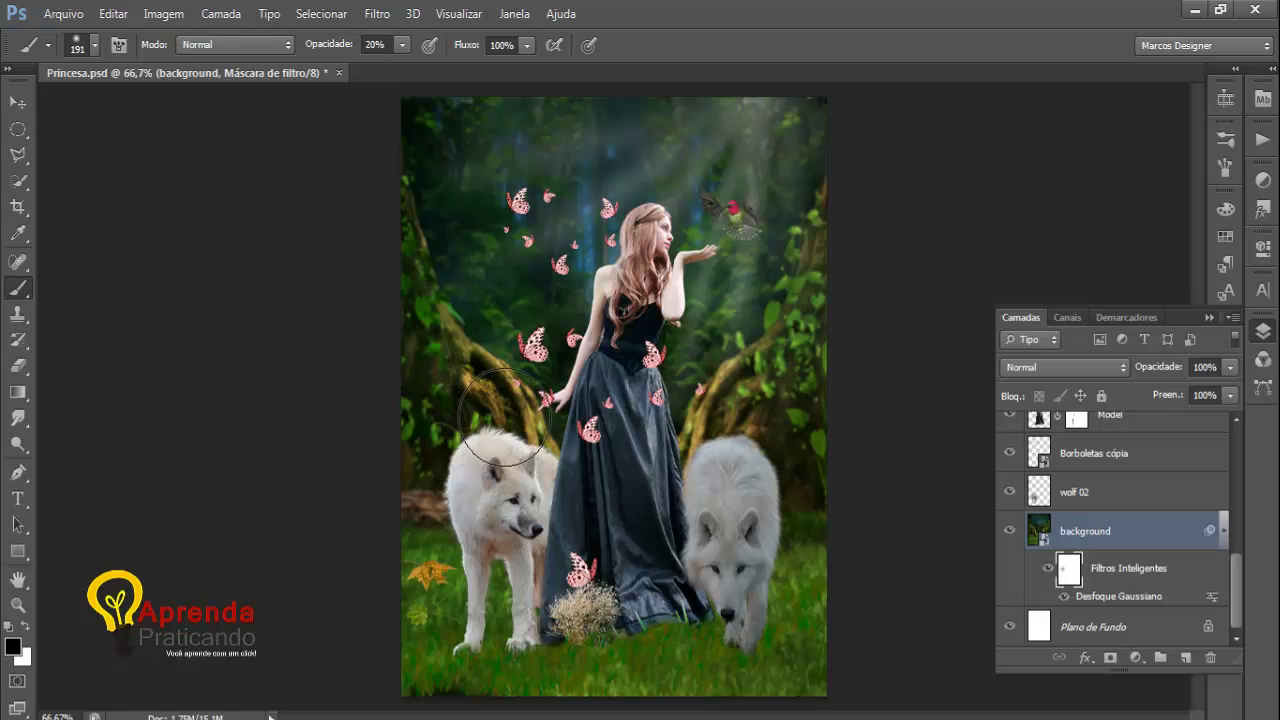
pyautogui.moveTo(468, 387)
pyautogui.mouseDown()
pyautogui.moveTo(435, 395)
pyautogui.moveTo(450, 430)
pyautogui.moveTo(440, 400)
pyautogui.moveTo(493, 433)
pyautogui.mouseUp()
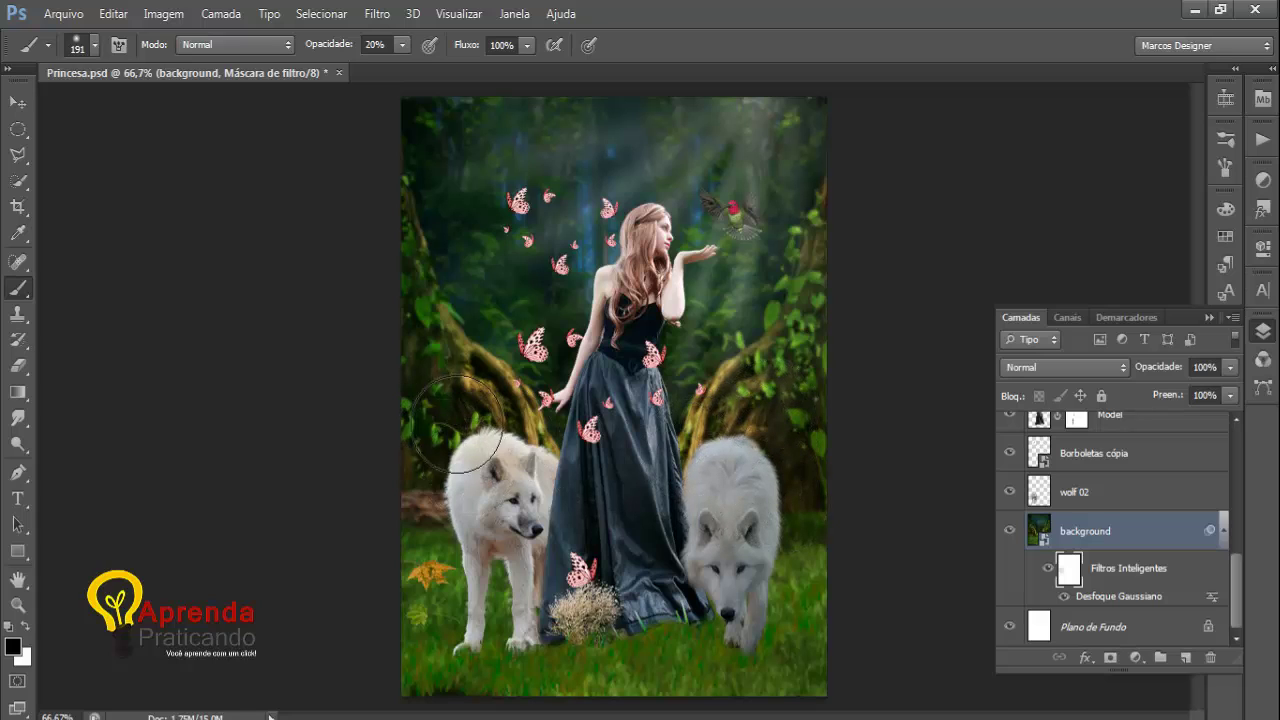
pyautogui.moveTo(458, 420)
pyautogui.mouseDown()
pyautogui.moveTo(425, 345)
pyautogui.moveTo(465, 320)
pyautogui.mouseUp()
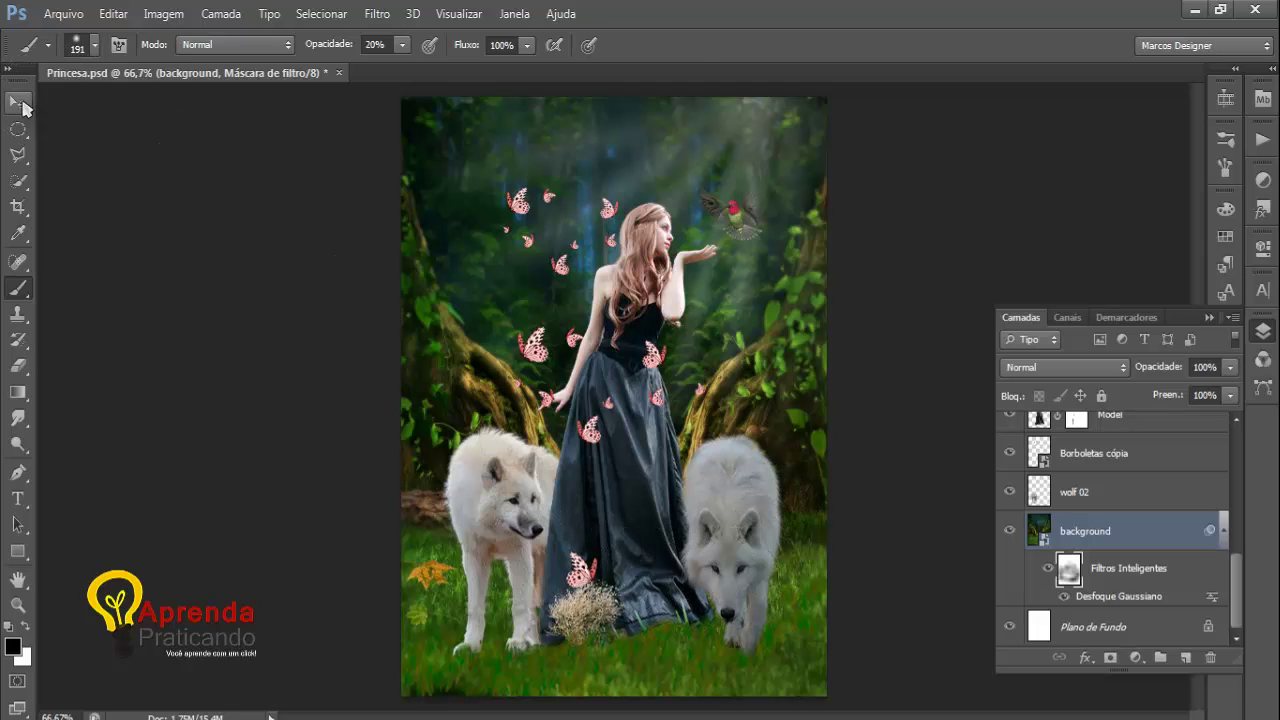
pyautogui.click(19, 103)
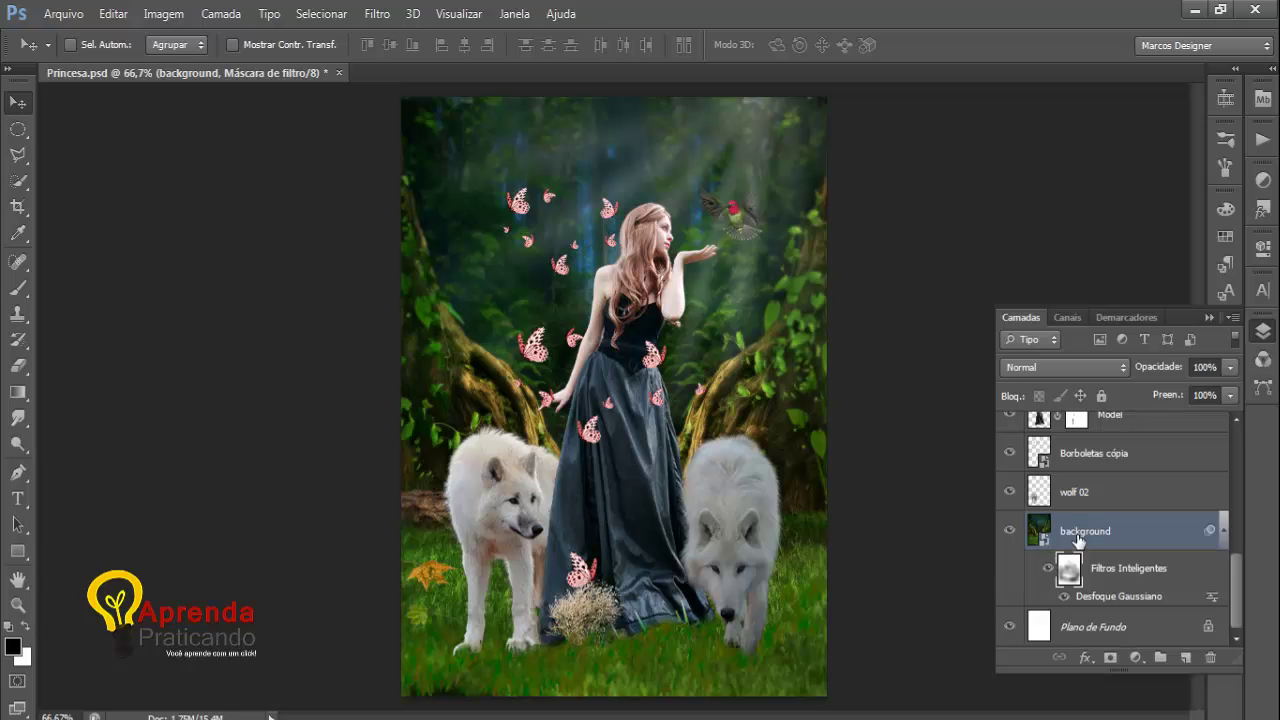
# Step: Add a Levels adjustment layer above the background with black input 4 and midtones 0,90
pyautogui.click(1136, 658)
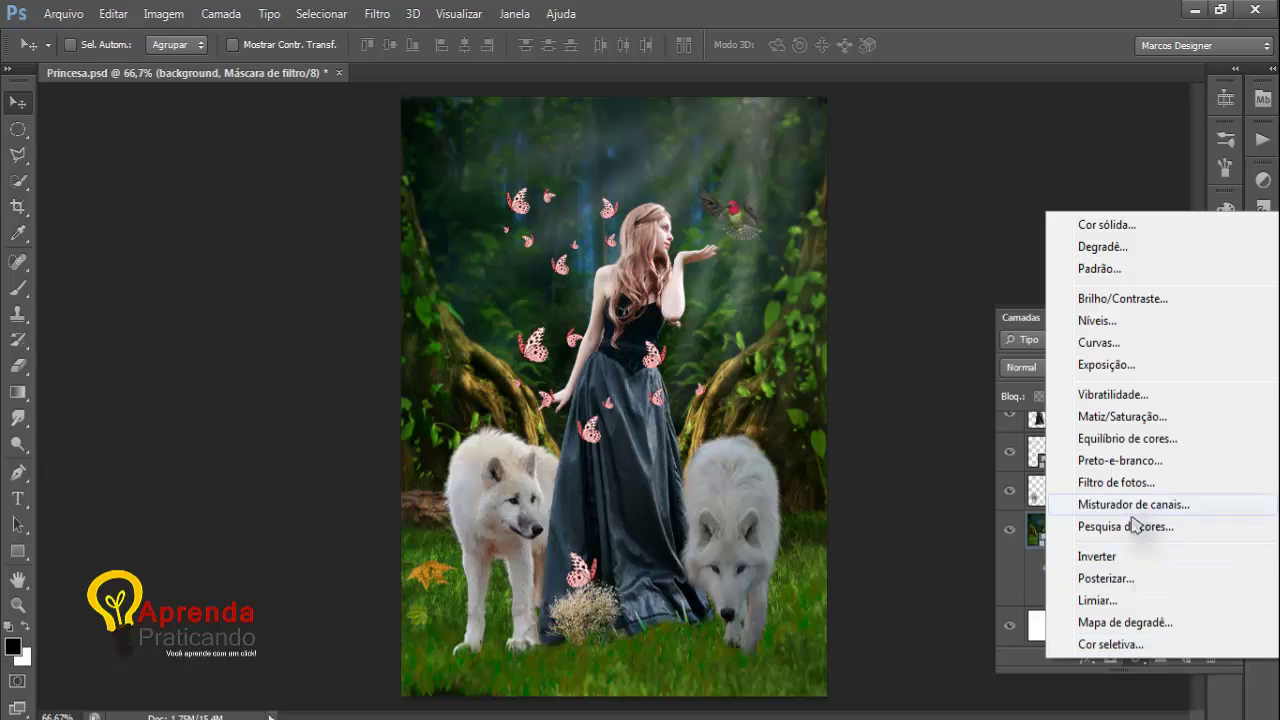
pyautogui.click(1108, 321)
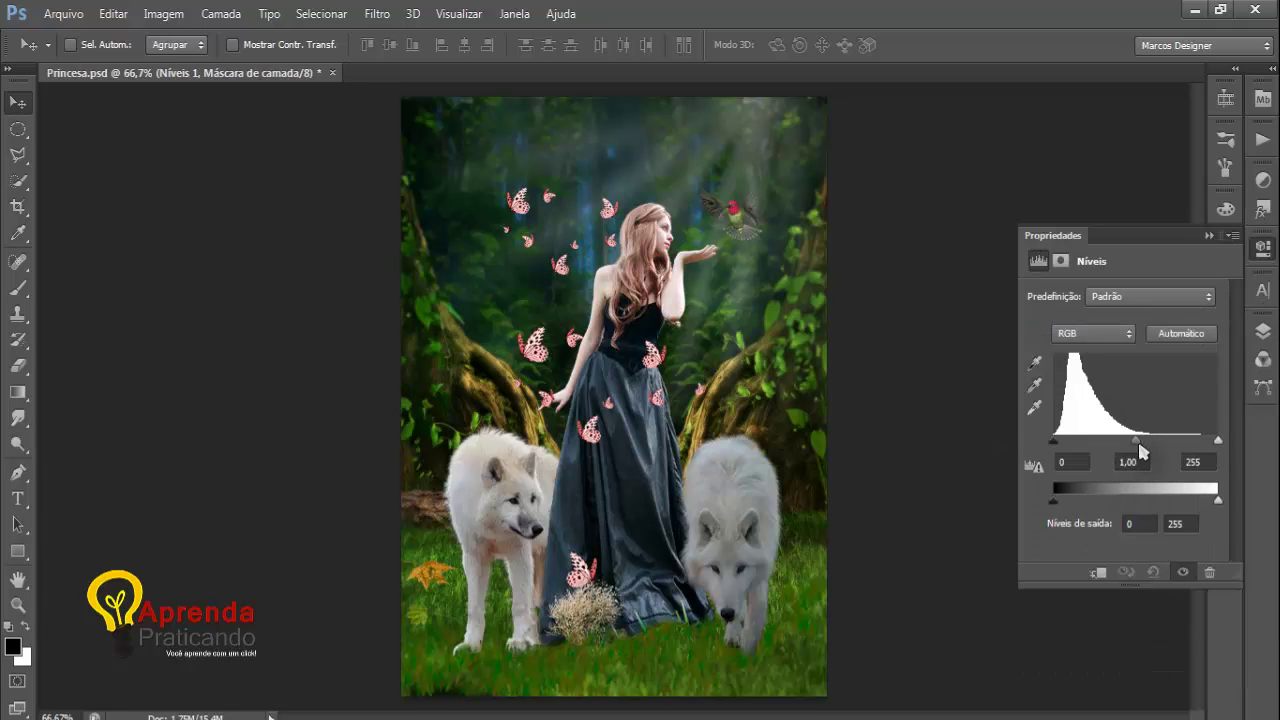
pyautogui.moveTo(1137, 442); pyautogui.dragTo(1143, 441)
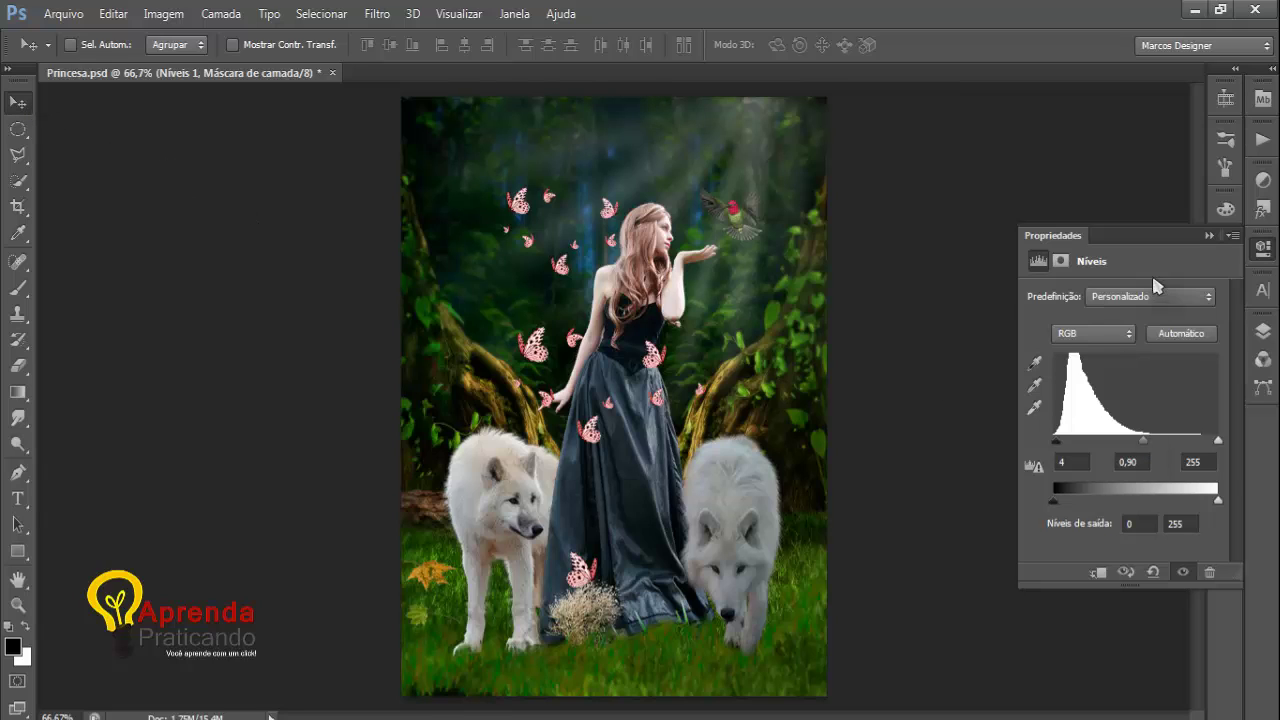
pyautogui.click(1210, 236)
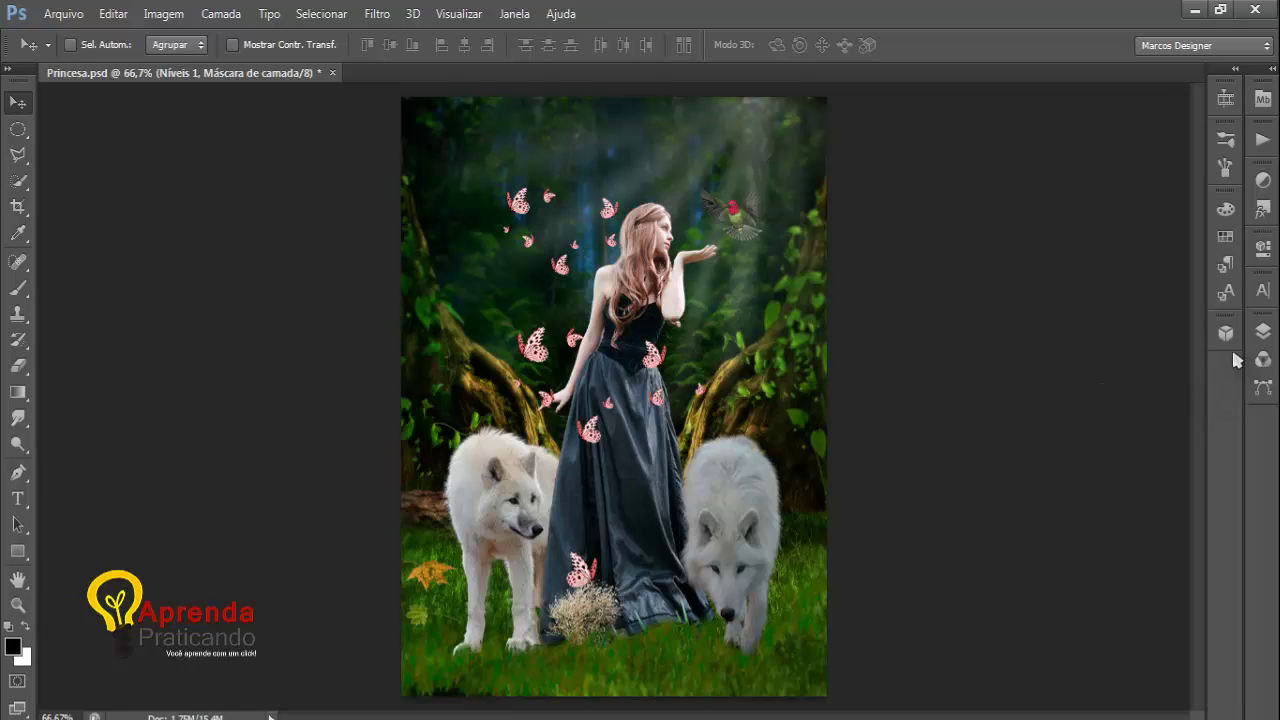
# Step: Add a Levels adjustment clipped to the Model layer with input levels 9, 0,89 and 235
pyautogui.click(1263, 333)
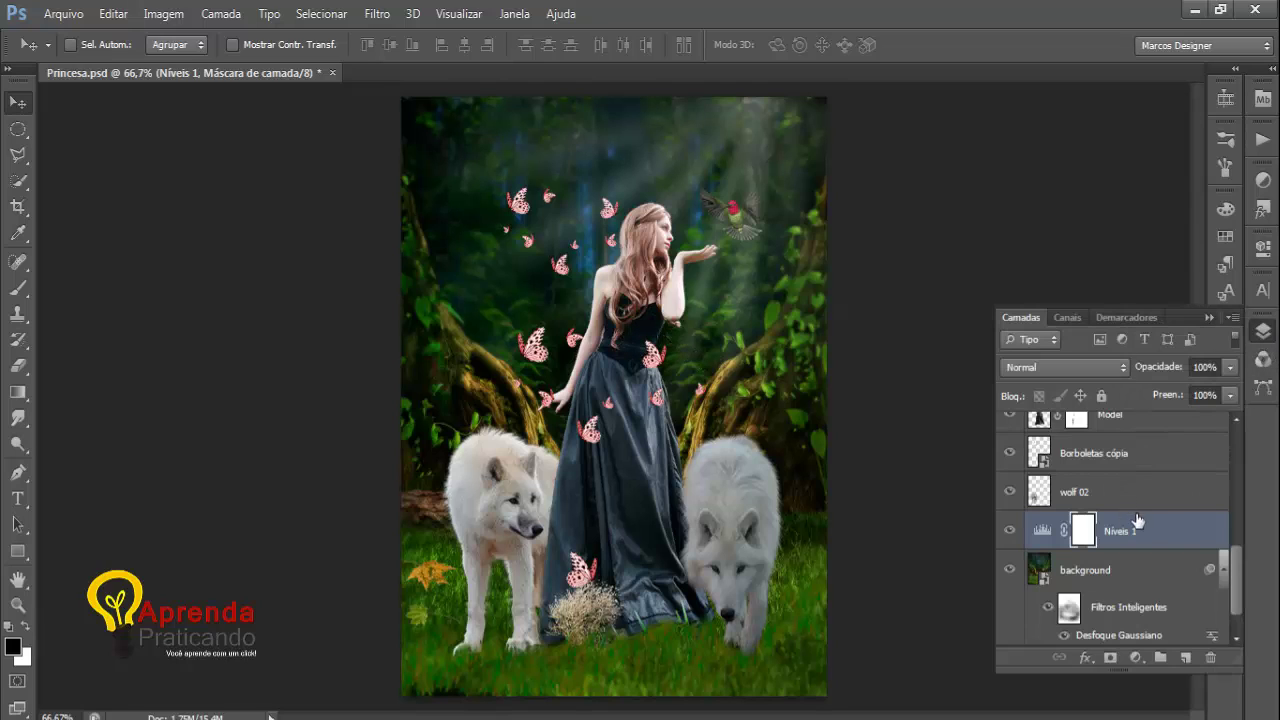
pyautogui.moveTo(1241, 566); pyautogui.dragTo(1240, 540)
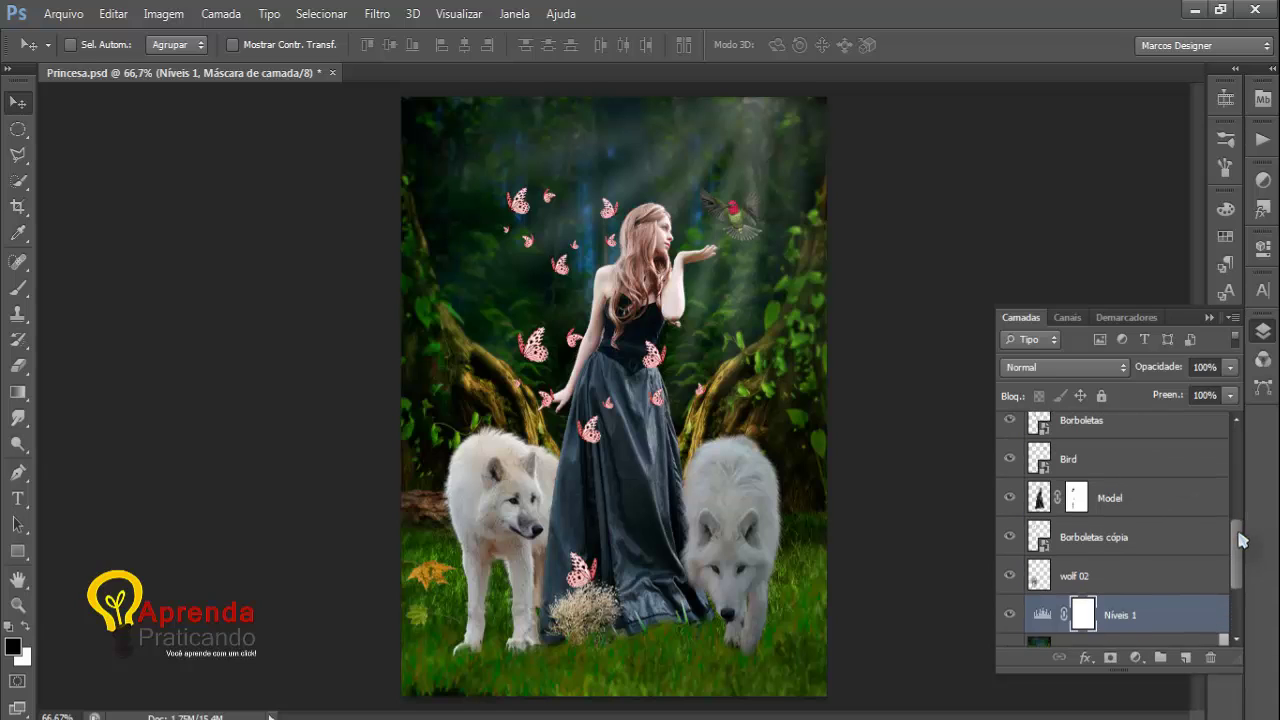
pyautogui.click(1132, 512)
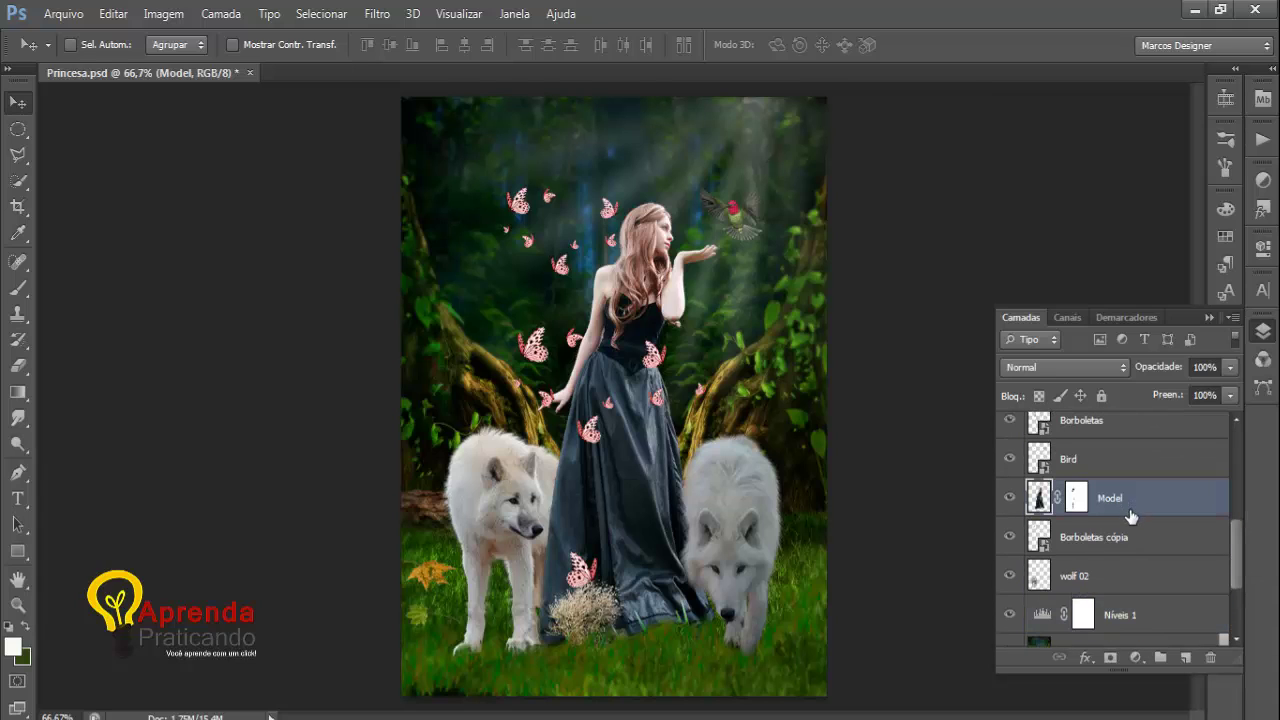
pyautogui.click(1137, 658)
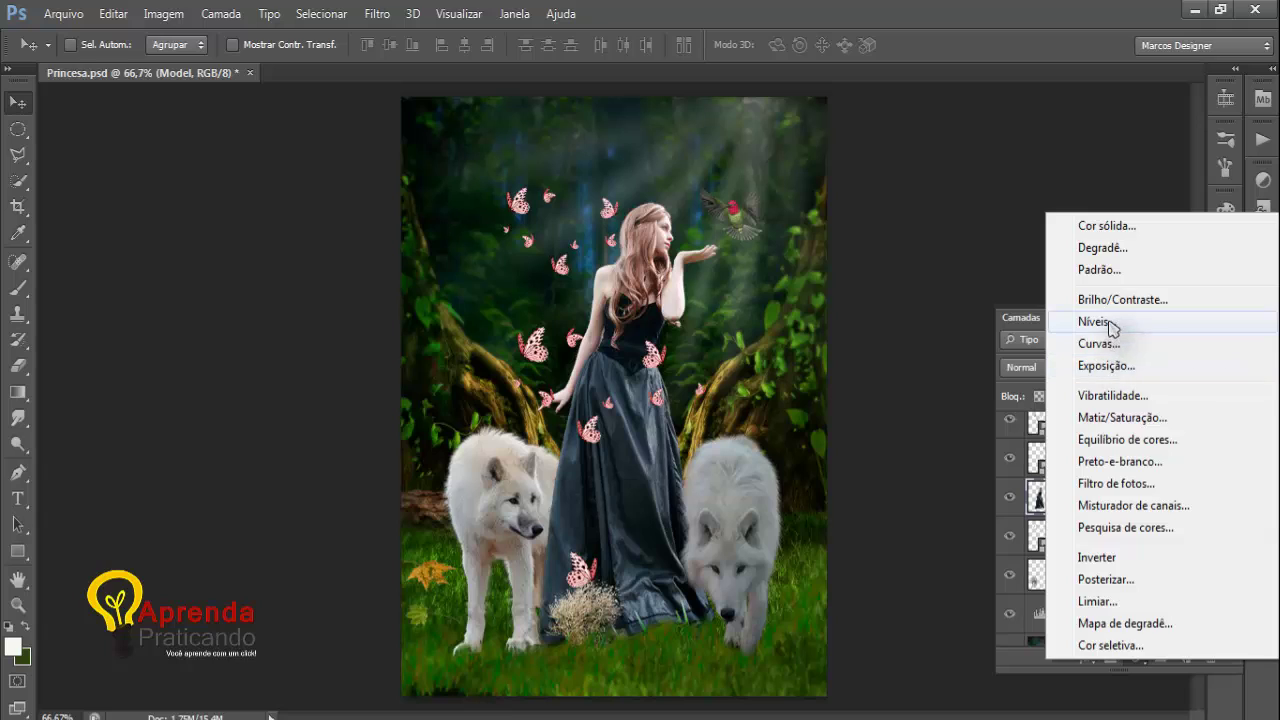
pyautogui.click(1112, 326)
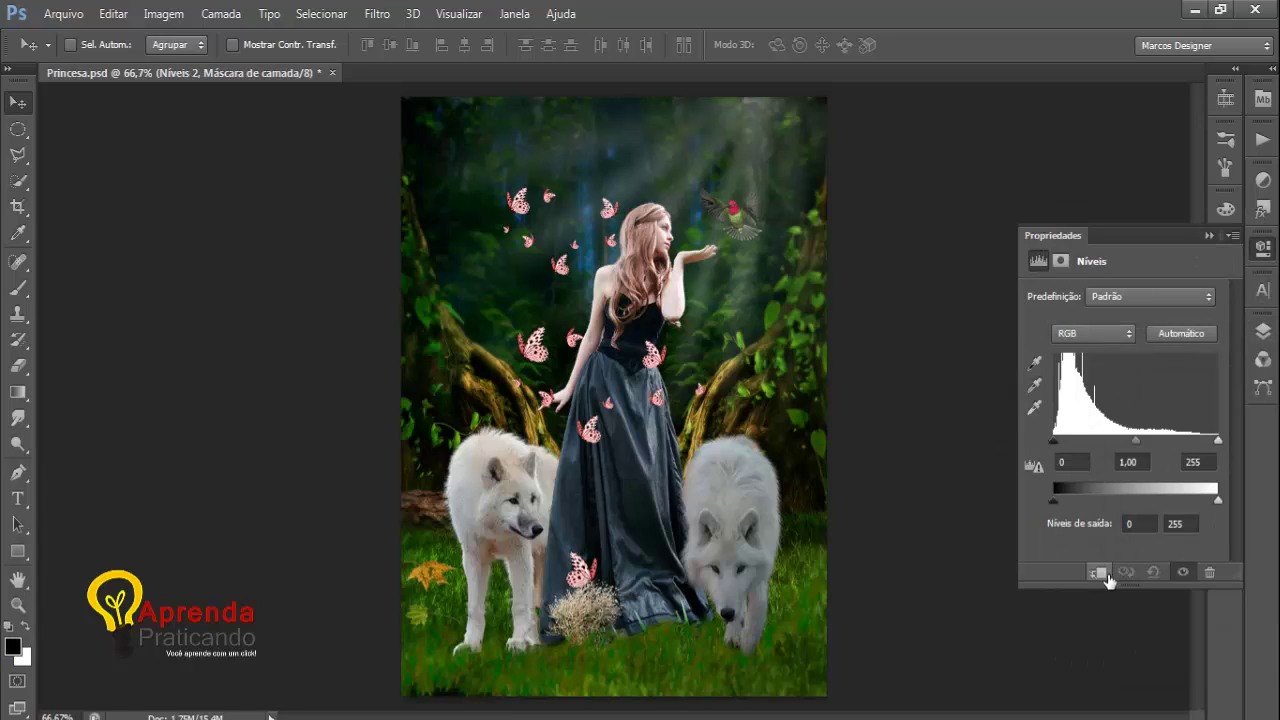
pyautogui.click(1099, 573)
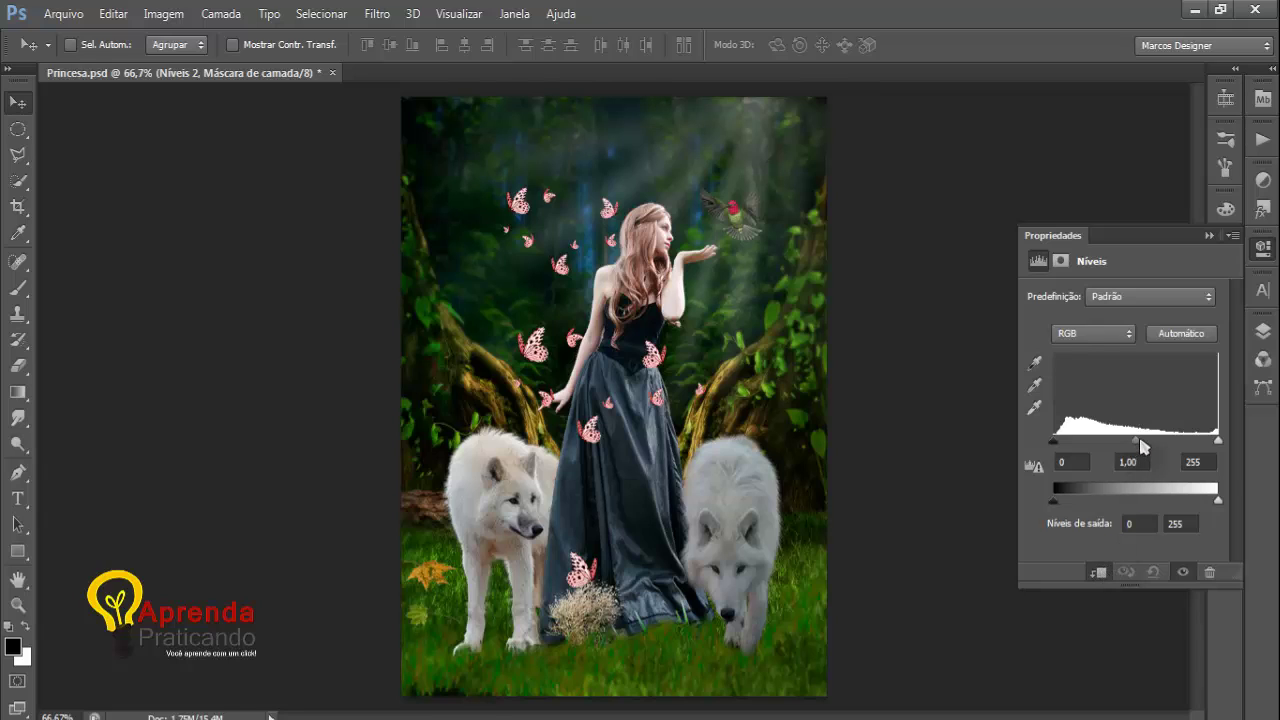
pyautogui.moveTo(1140, 441); pyautogui.dragTo(1144, 449)
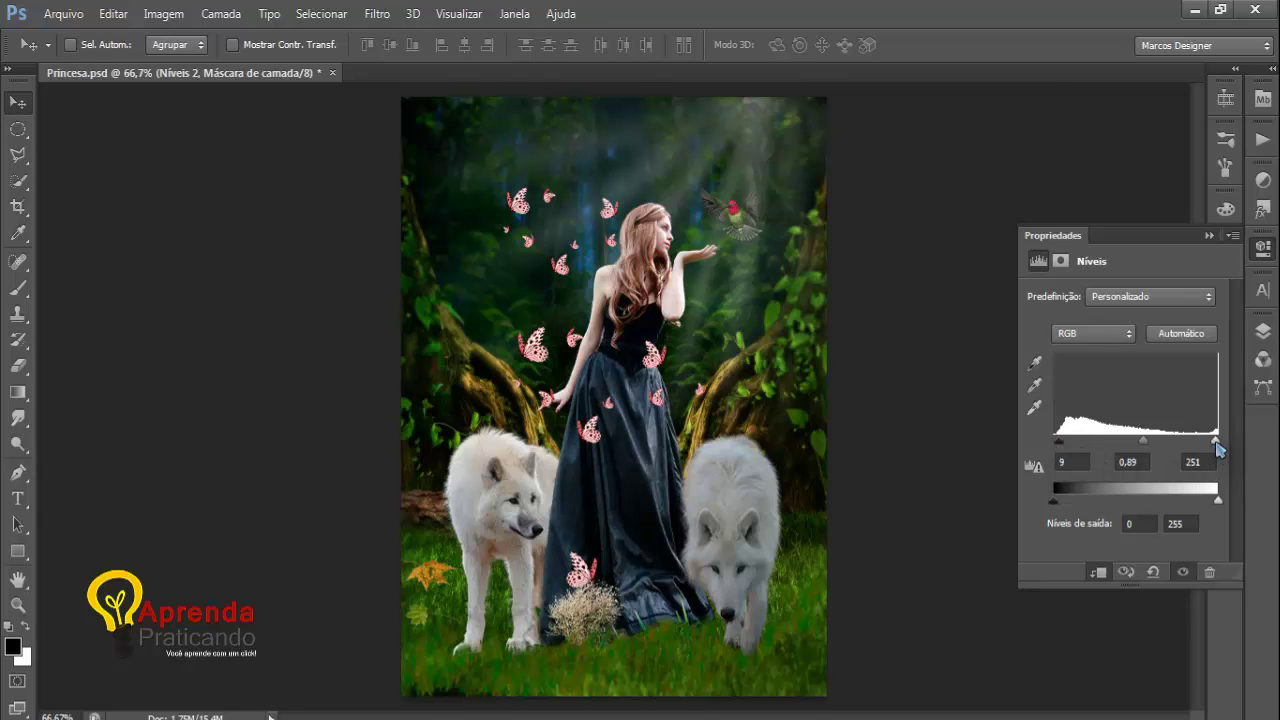
pyautogui.moveTo(1216, 442); pyautogui.dragTo(1202, 446)
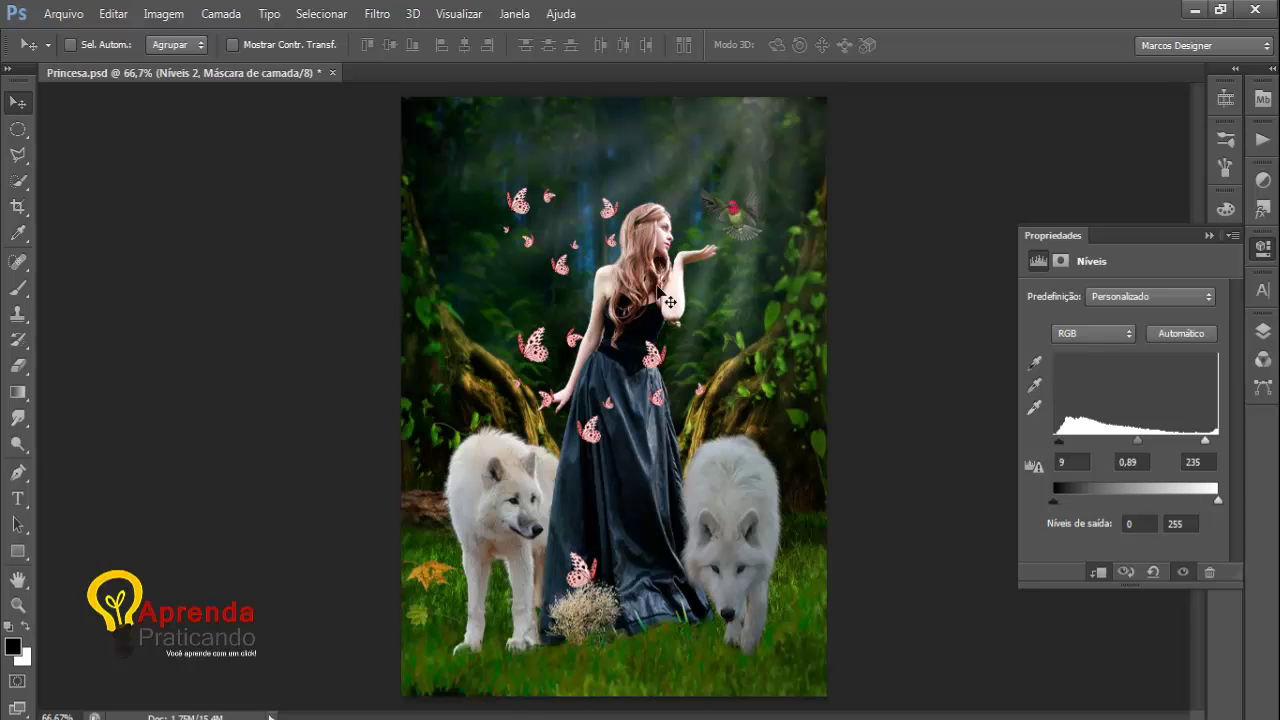
pyautogui.click(1208, 236)
# Step: Duplicate the wolf 02 layer and place the copy beneath the original
pyautogui.click(1263, 331)
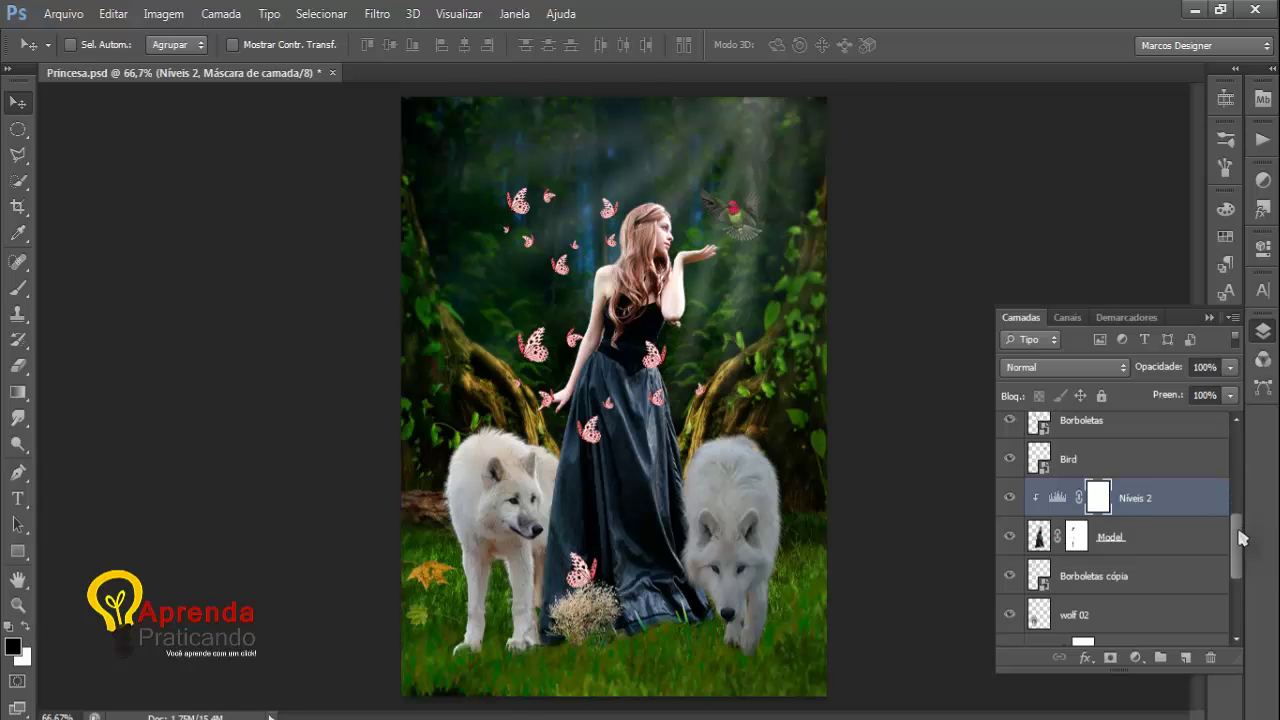
pyautogui.moveTo(1240, 538); pyautogui.dragTo(1240, 573)
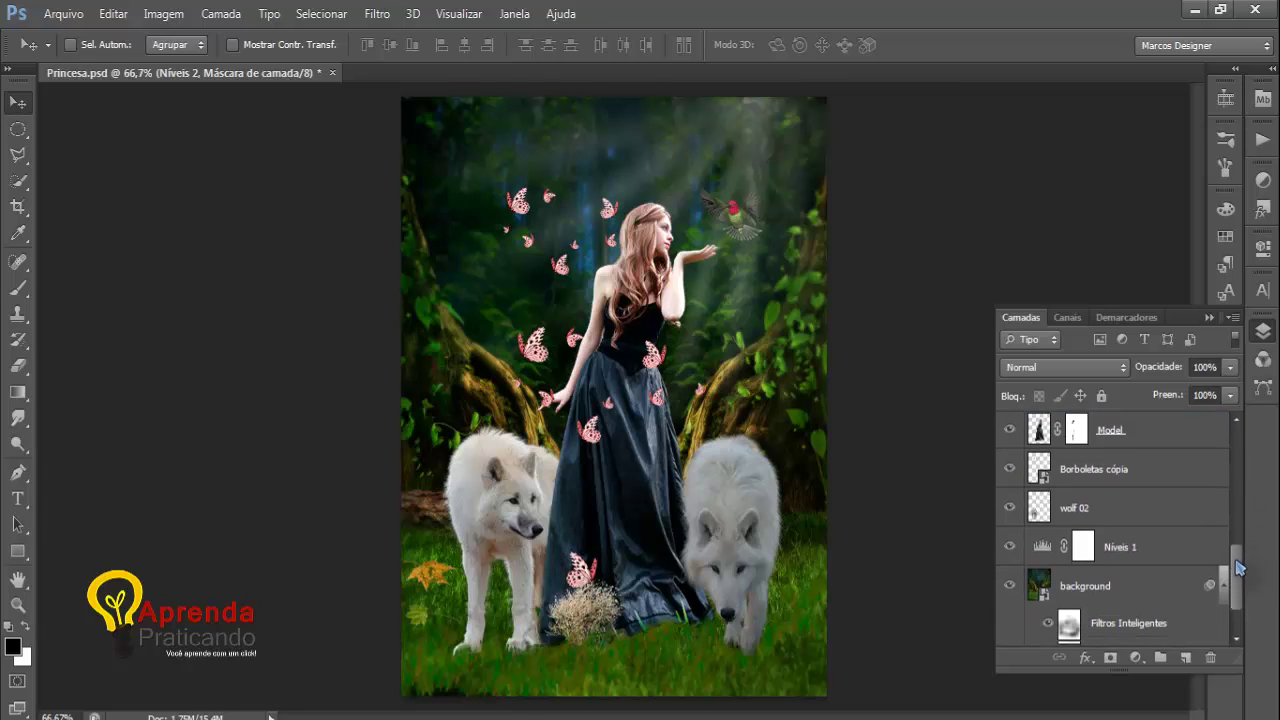
pyautogui.click(1012, 506)
pyautogui.click(1012, 506)
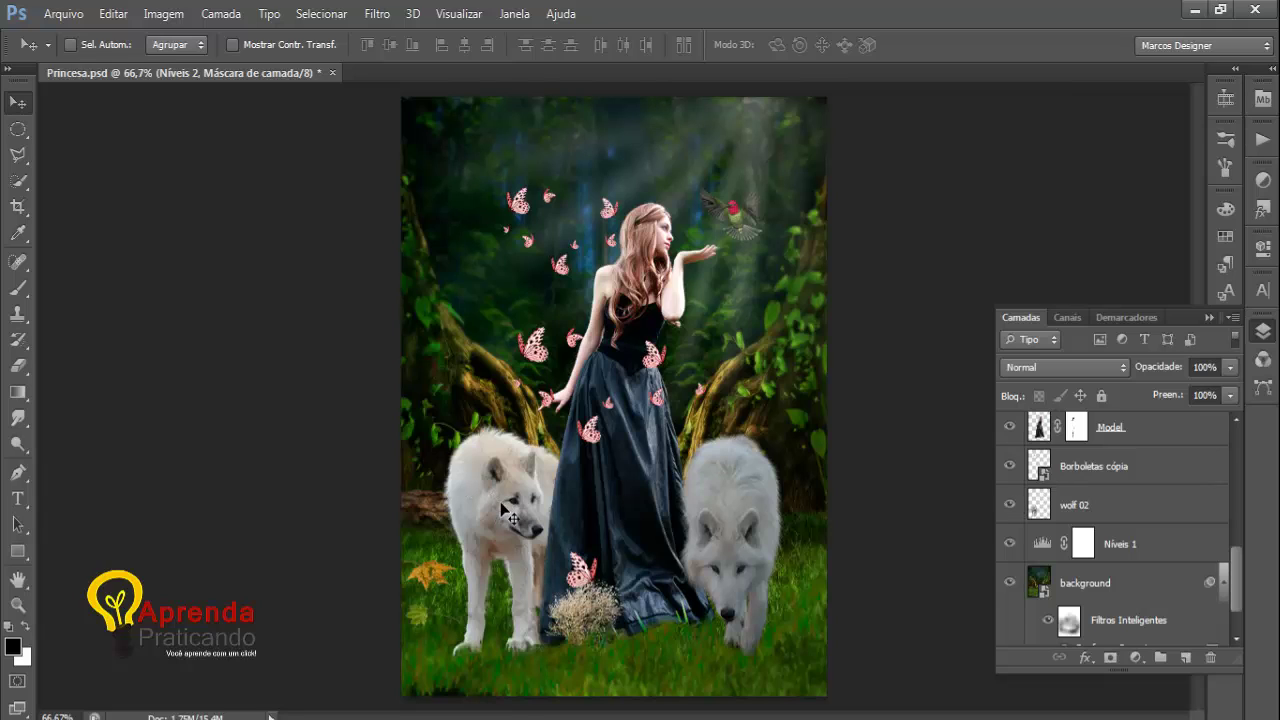
pyautogui.click(1085, 507)
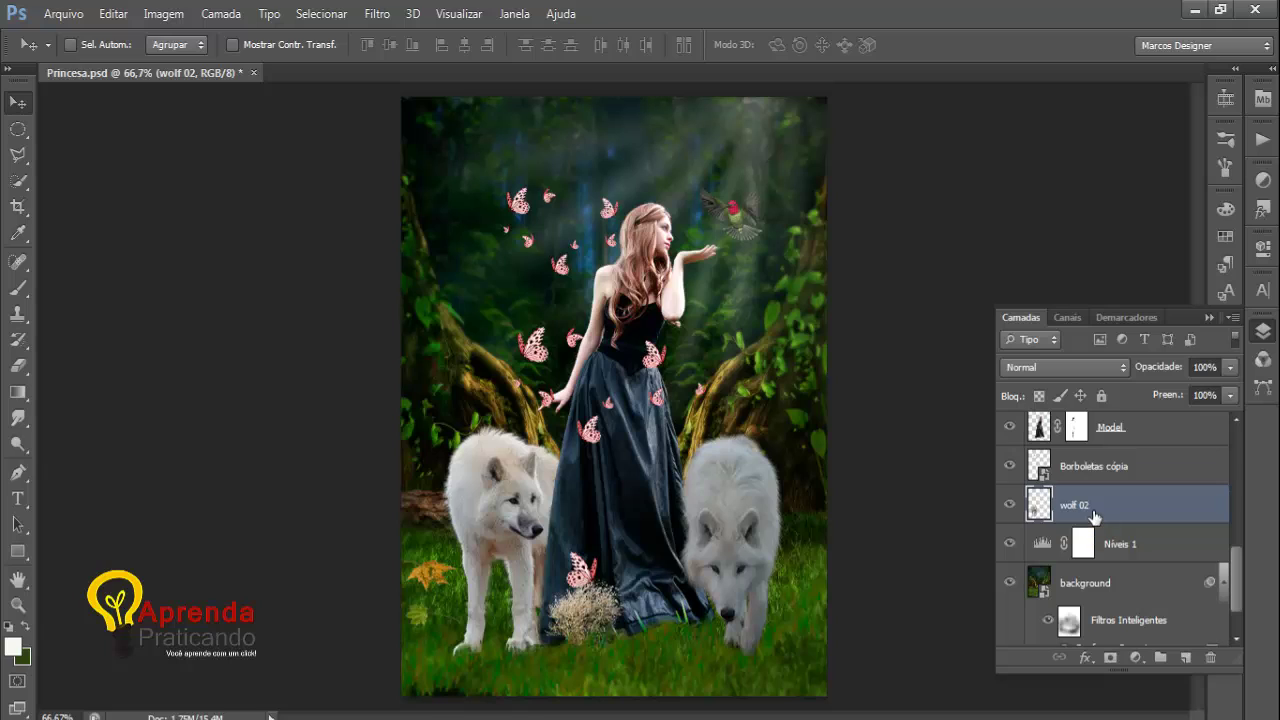
pyautogui.hotkey('ctrl', 'j')
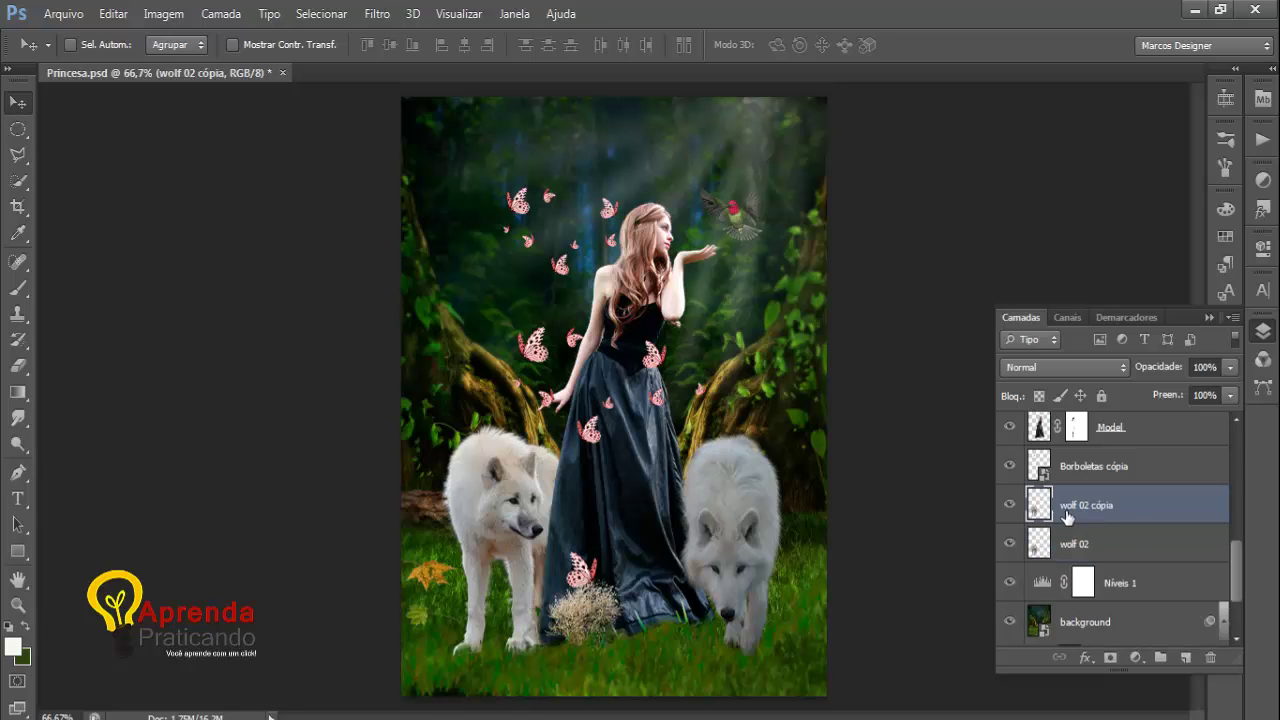
pyautogui.click(1085, 545)
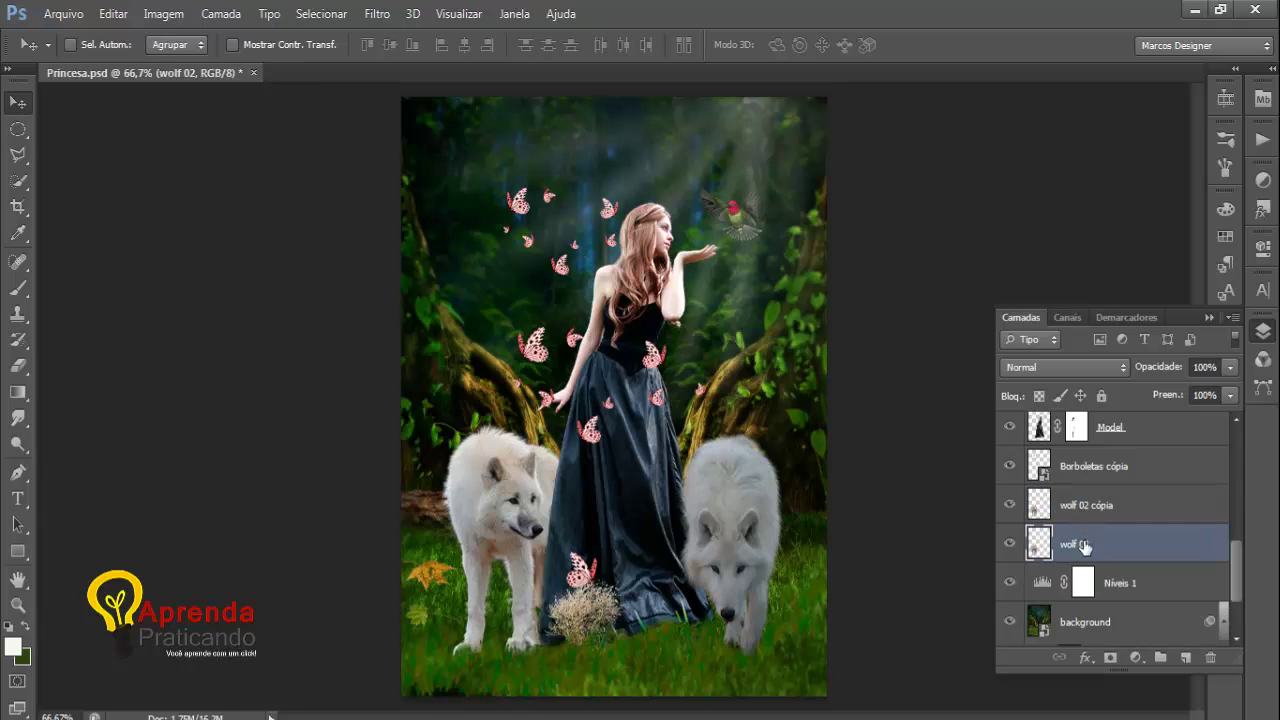
pyautogui.moveTo(1091, 508); pyautogui.dragTo(1100, 556)
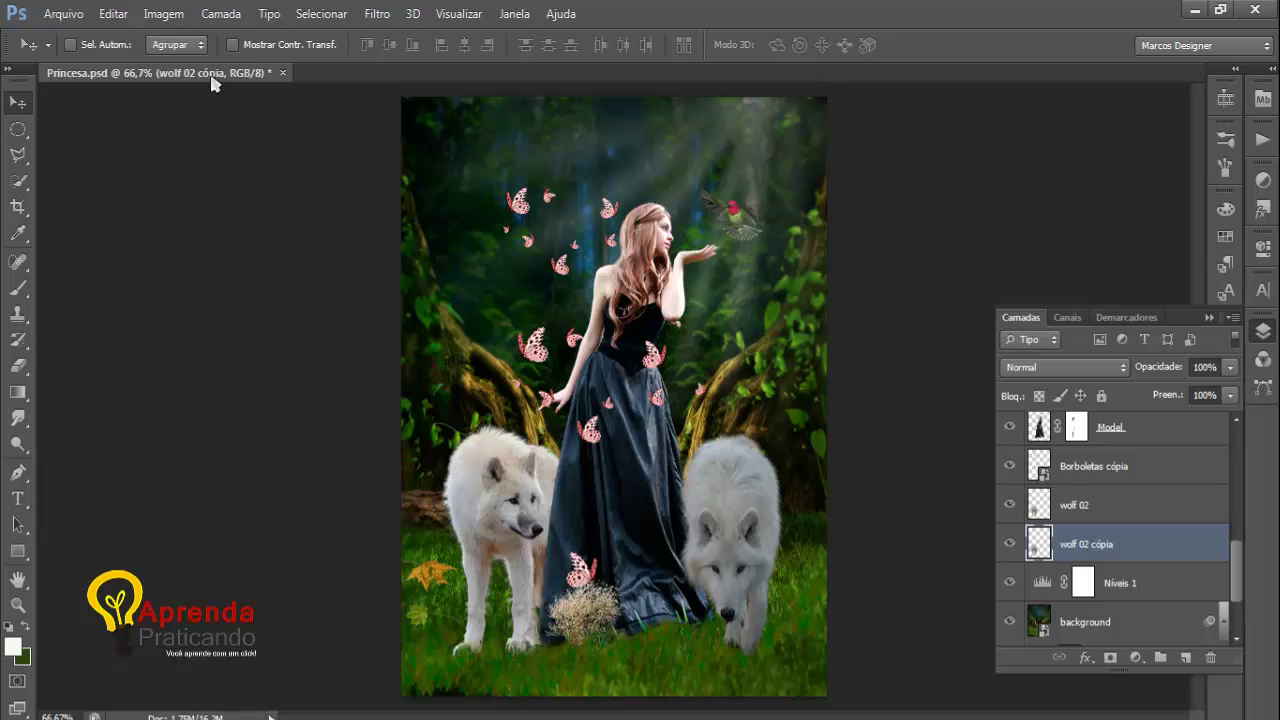
# Step: Turn the wolf 02 copy black using Hue/Saturation with lightness -100
pyautogui.click(172, 15)
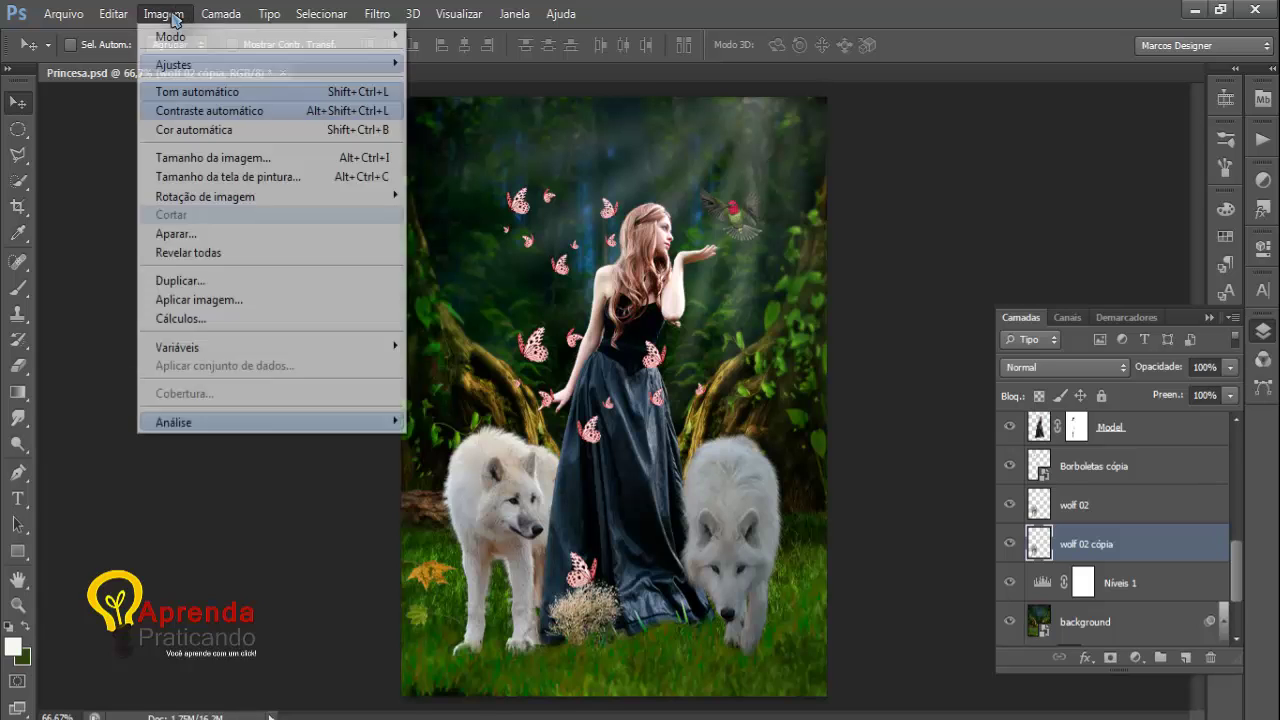
pyautogui.moveTo(223, 66)
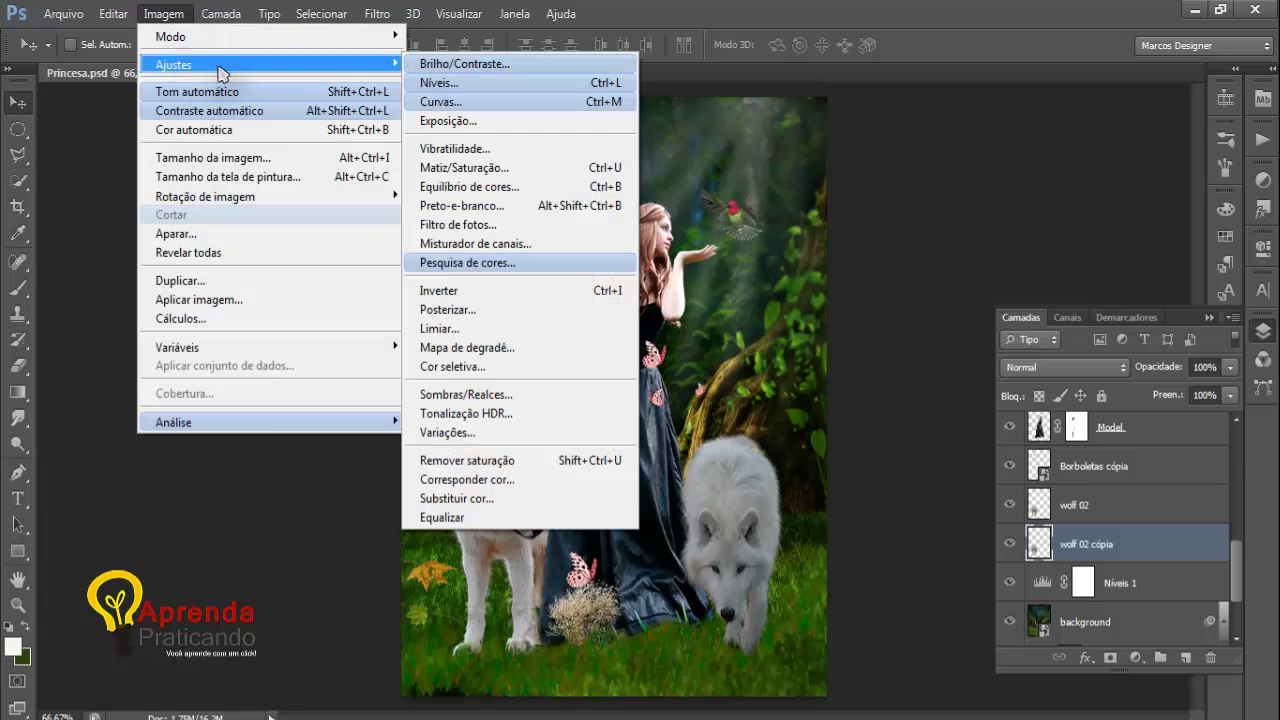
pyautogui.click(458, 168)
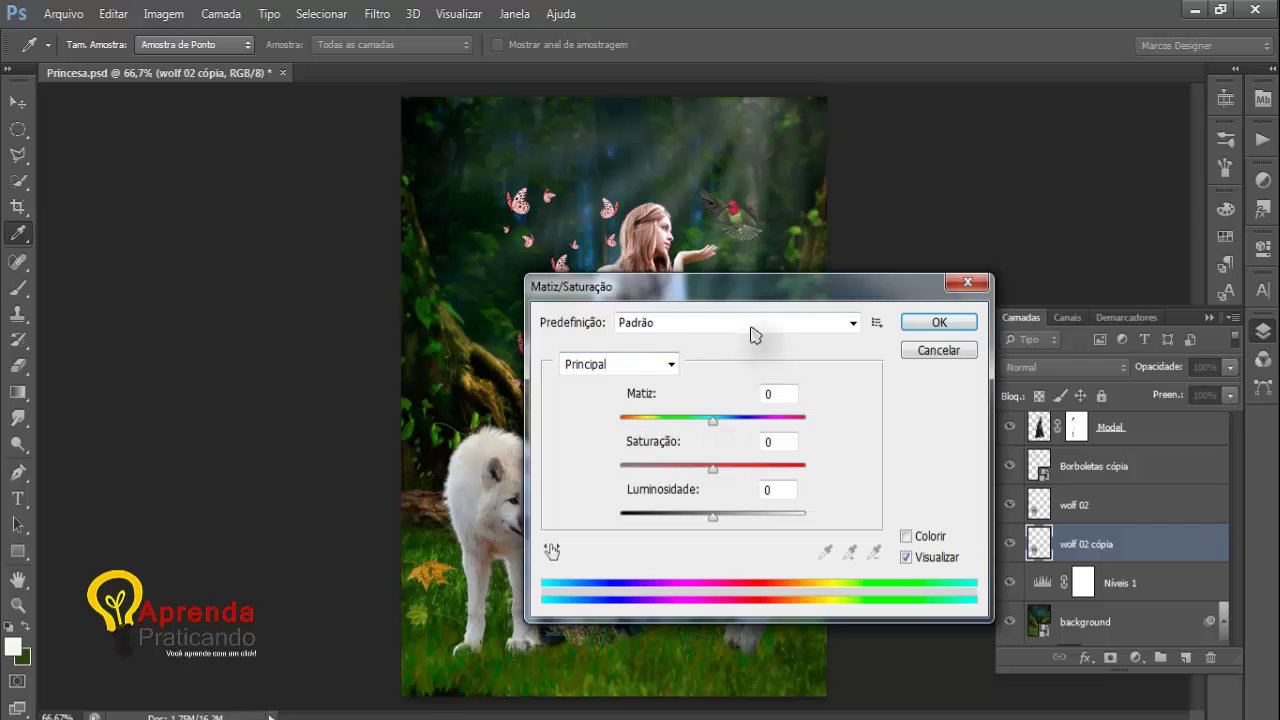
pyautogui.moveTo(760, 287); pyautogui.dragTo(875, 193)
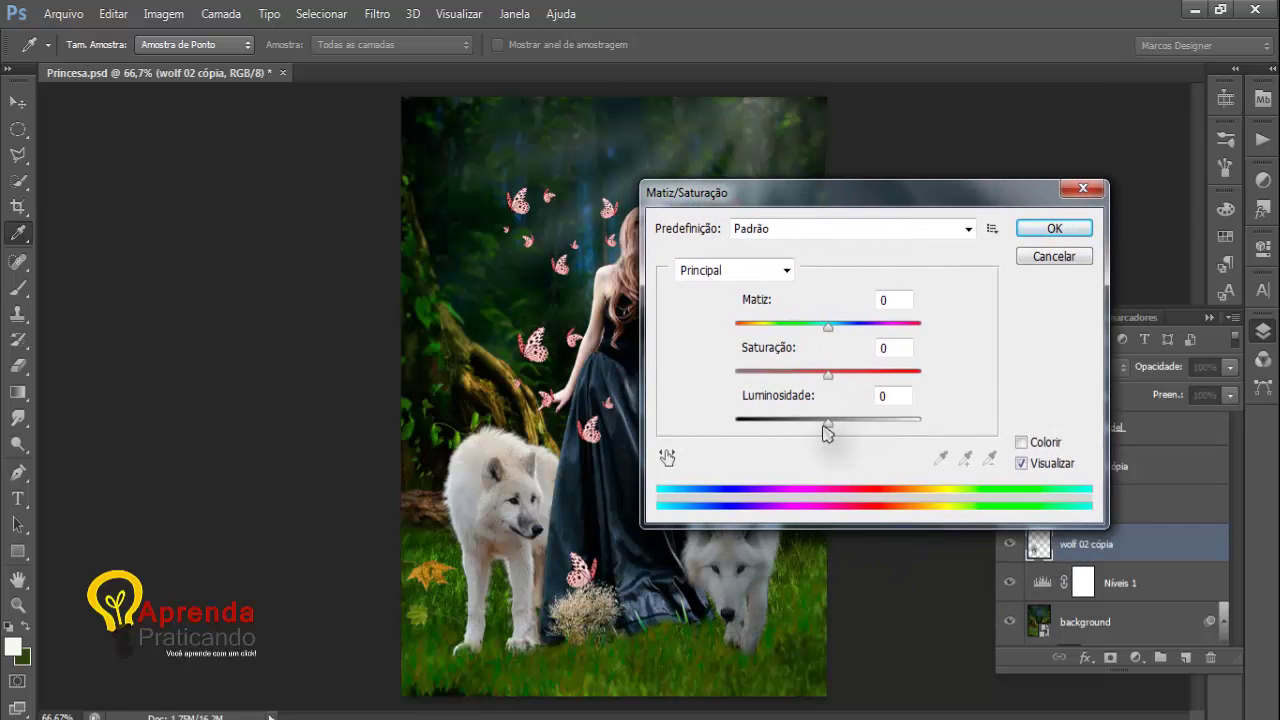
pyautogui.moveTo(826, 430); pyautogui.dragTo(736, 440)
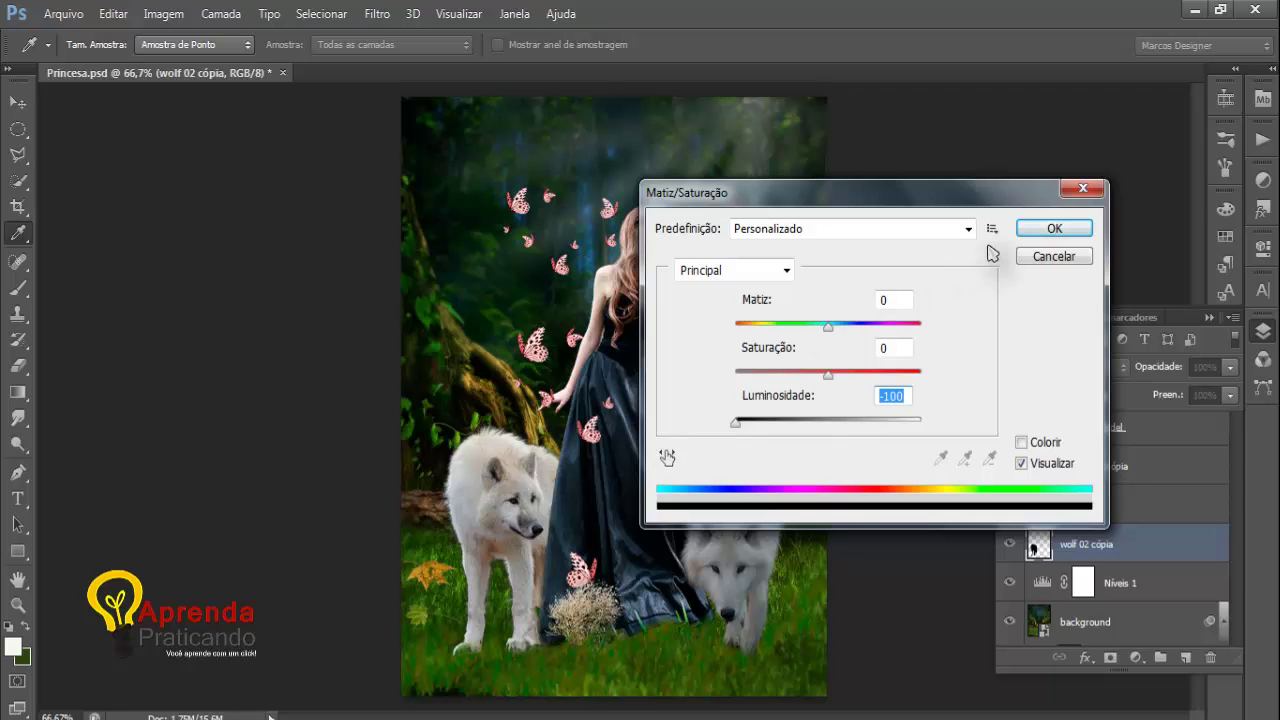
pyautogui.moveTo(970, 206); pyautogui.dragTo(976, 166)
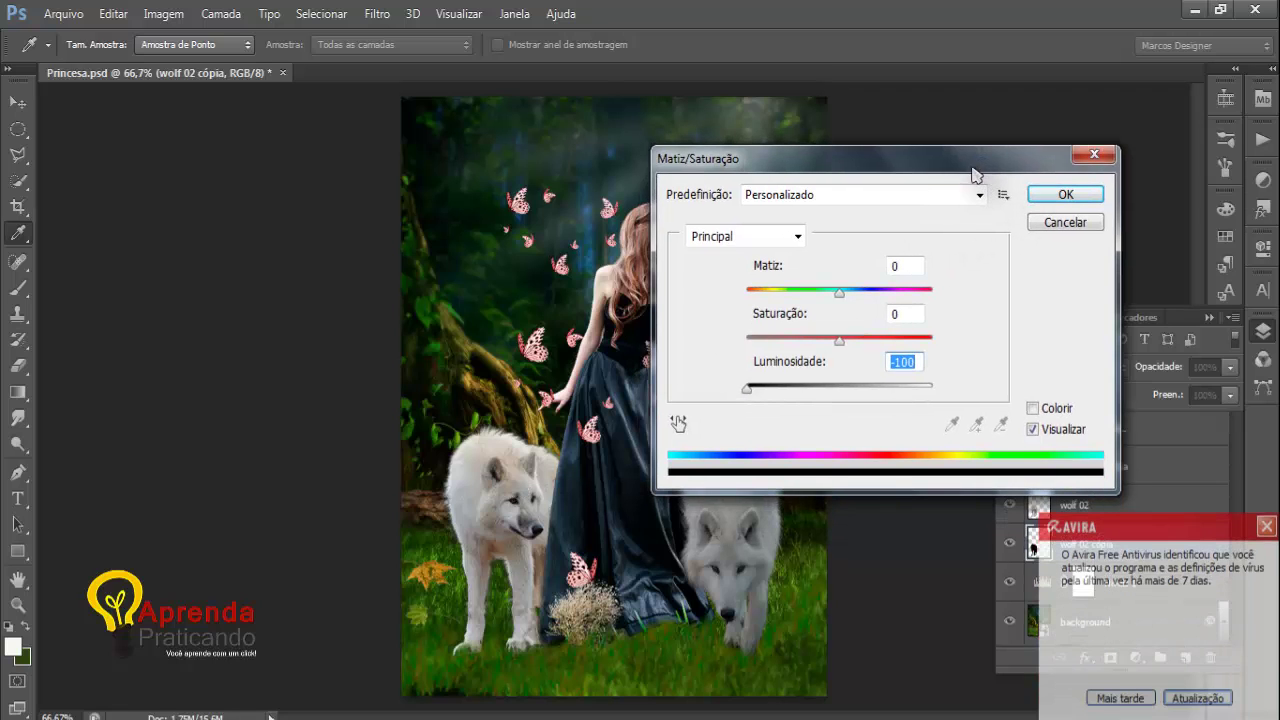
pyautogui.click(1048, 208)
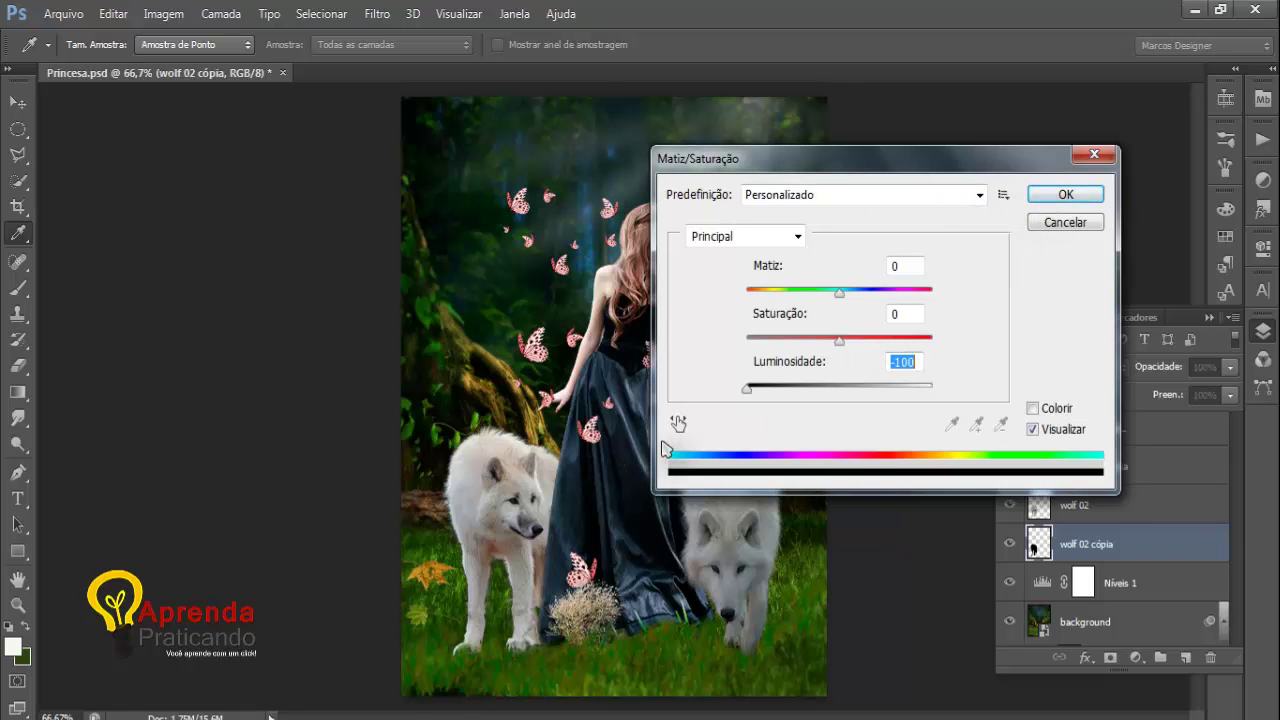
pyautogui.click(1058, 194)
# Step: Distort the black wolf 02 copy into a slanted flat shadow of about 20% height and nudge it up 9 px behind the wolf's feet
pyautogui.press('v')
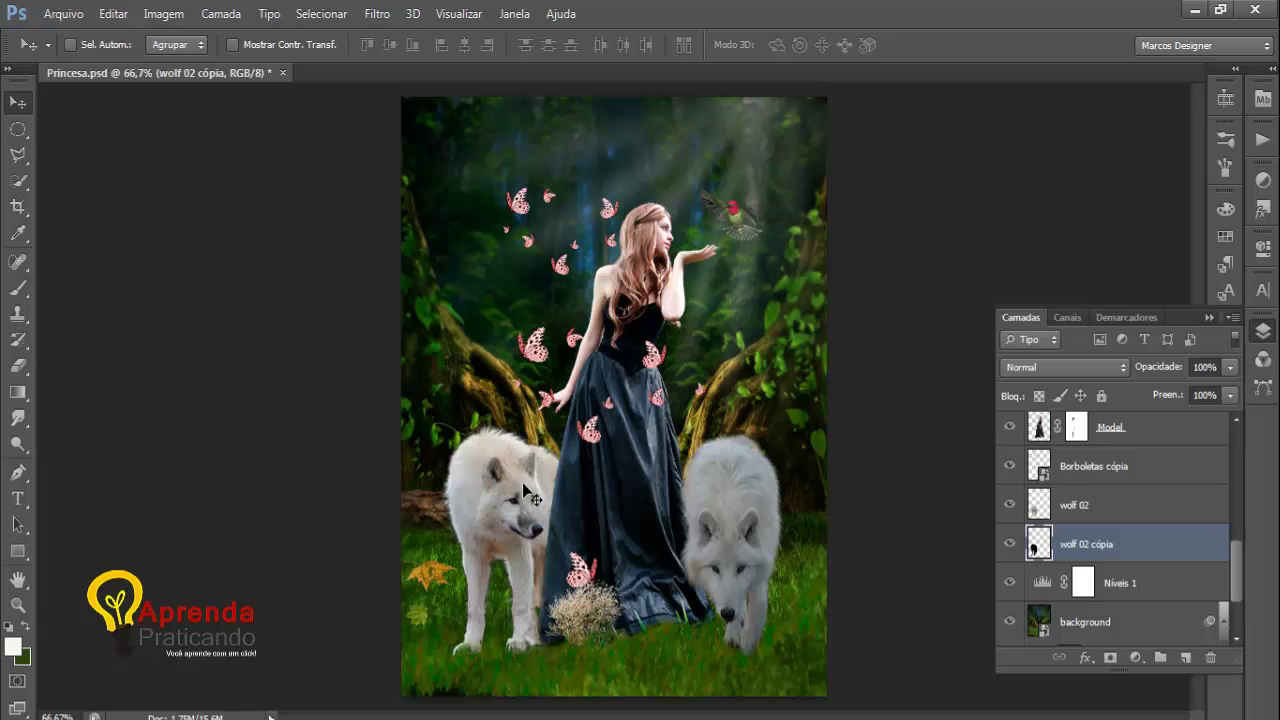
pyautogui.moveTo(522, 482)
pyautogui.mouseDown()
pyautogui.moveTo(505, 493)
pyautogui.moveTo(520, 488)
pyautogui.mouseUp()
pyautogui.hotkey('ctrl', 't')
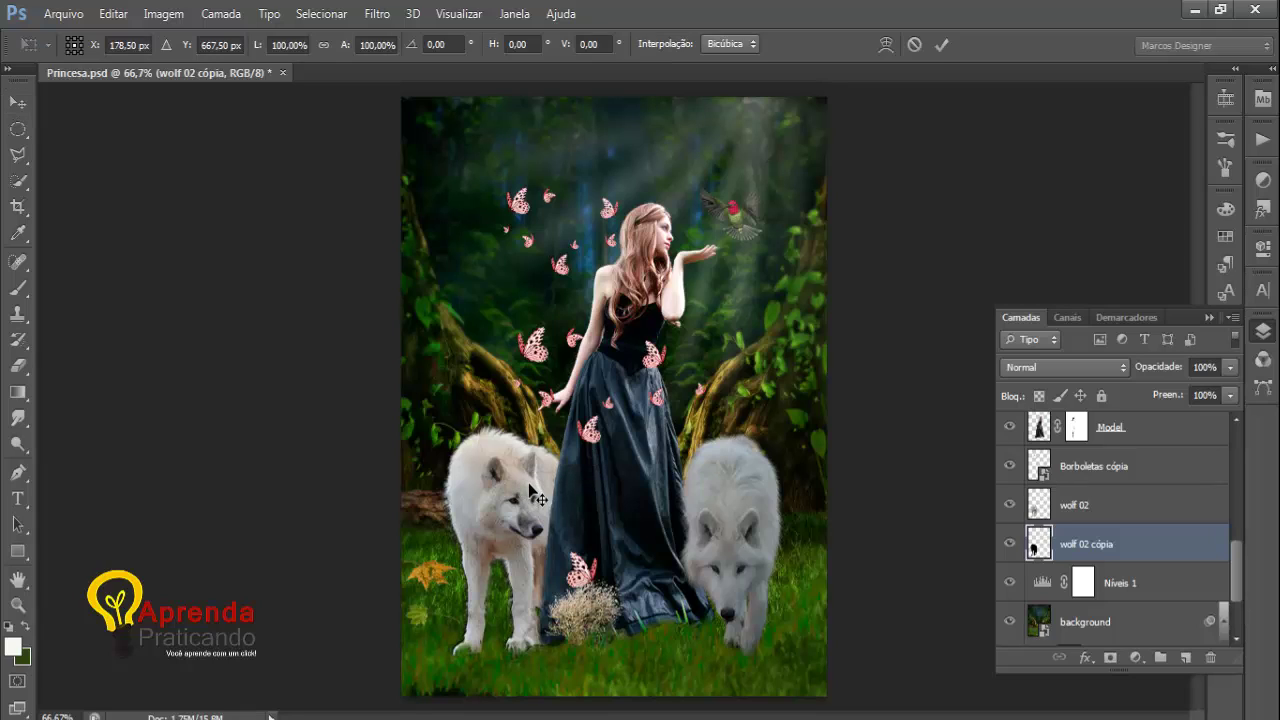
pyautogui.rightClick(520, 455)
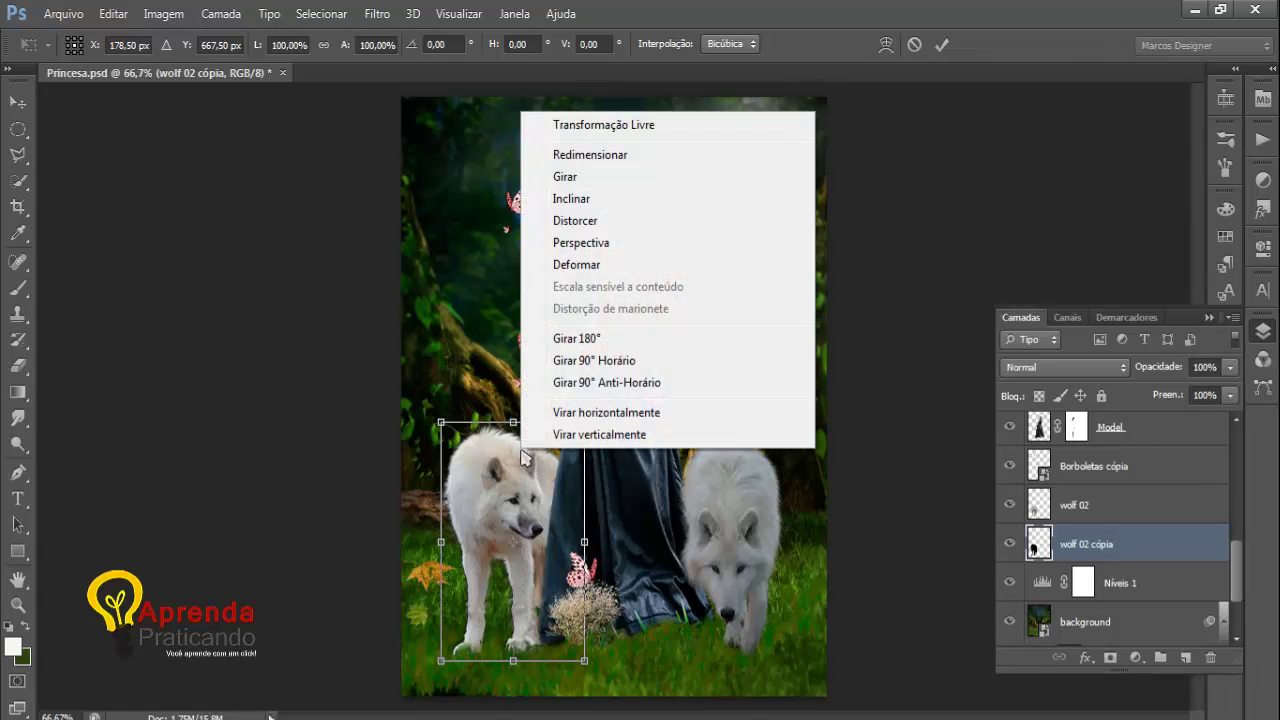
pyautogui.click(587, 226)
pyautogui.moveTo(513, 428); pyautogui.dragTo(505, 625)
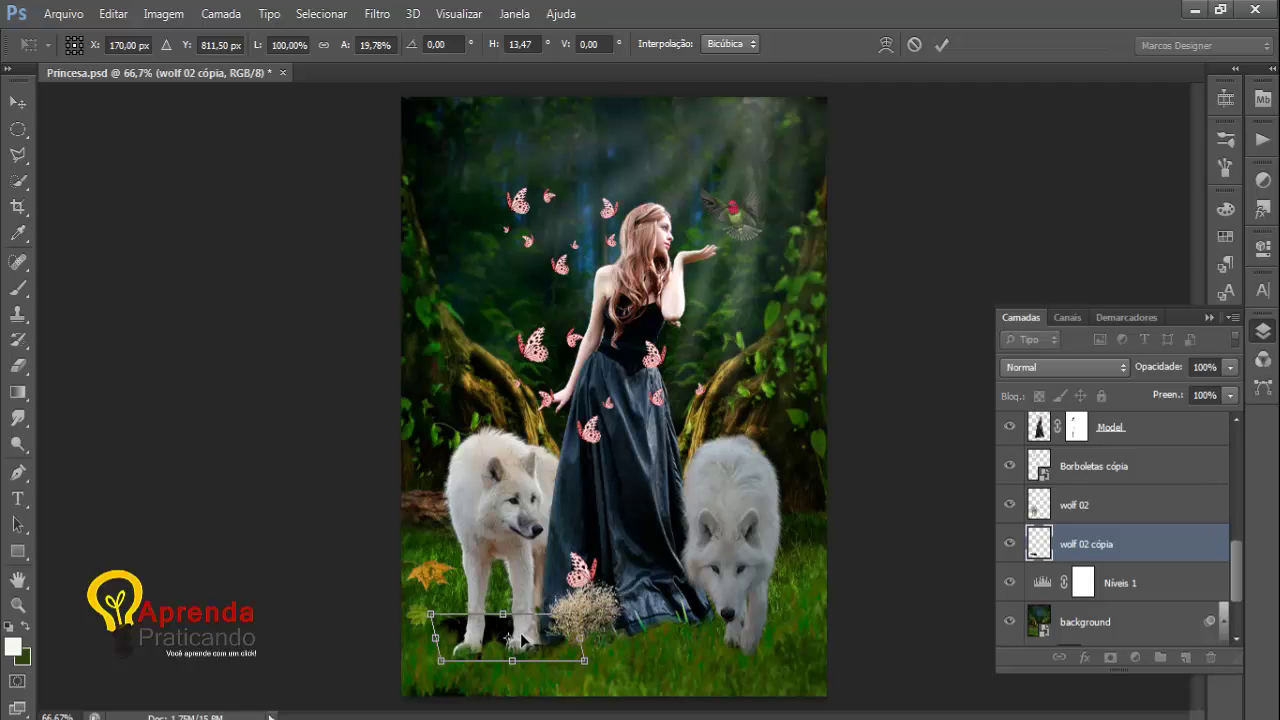
pyautogui.press('Up')
pyautogui.press('Up')
pyautogui.press('Up')
pyautogui.press('Up')
pyautogui.press('Up')
pyautogui.press('Up')
pyautogui.press('Up')
pyautogui.press('Up')
pyautogui.press('Up')
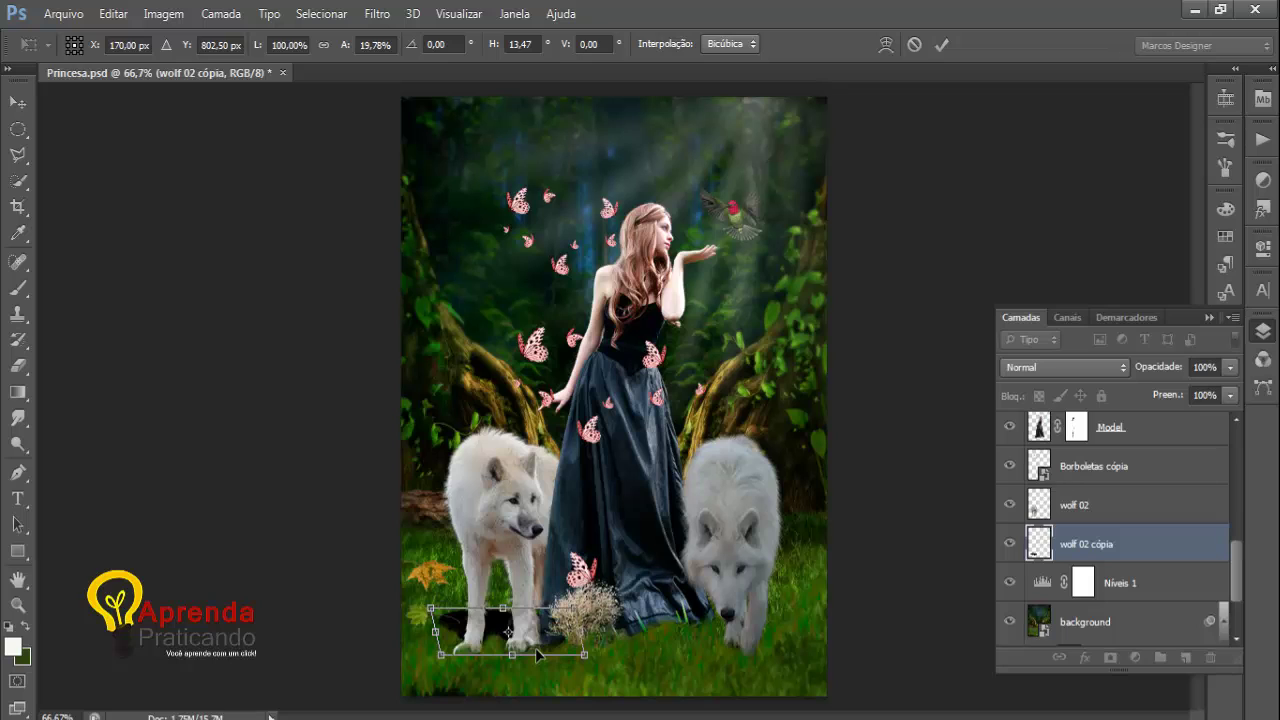
pyautogui.press('Return')
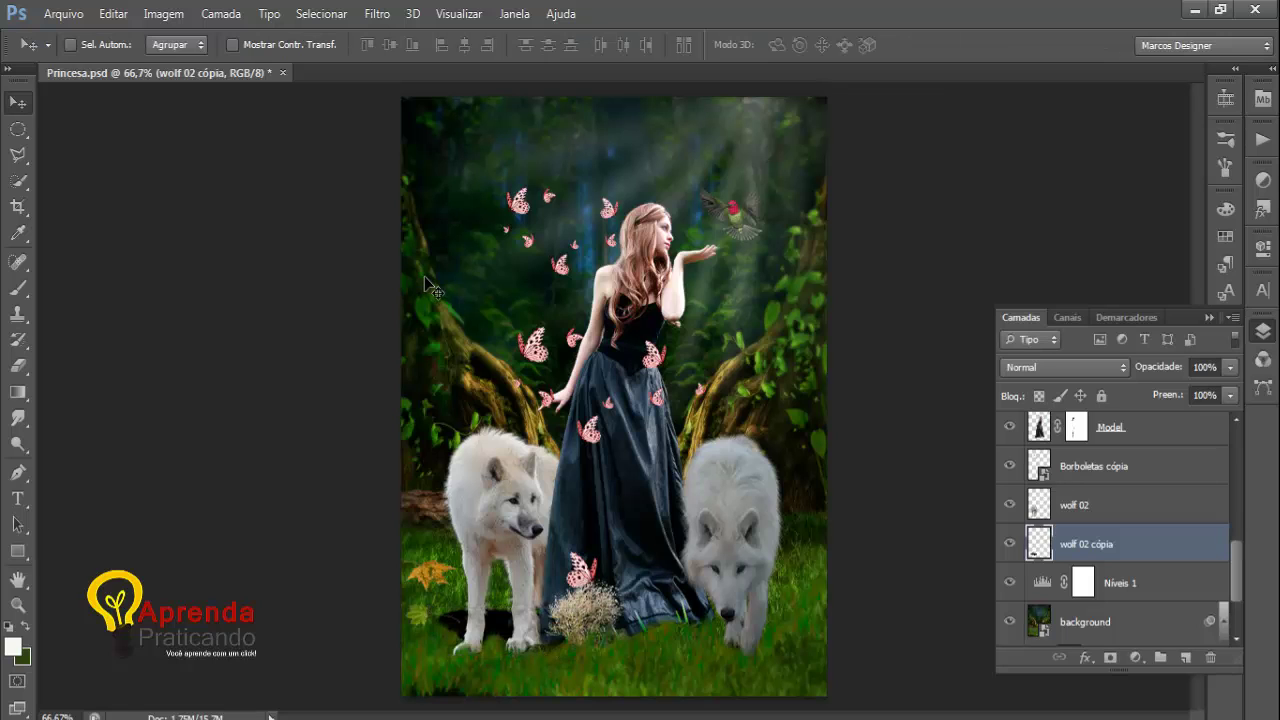
# Step: Soften the wolf 02 shadow with a Gaussian Blur of radius 3 pixels
pyautogui.click(377, 14)
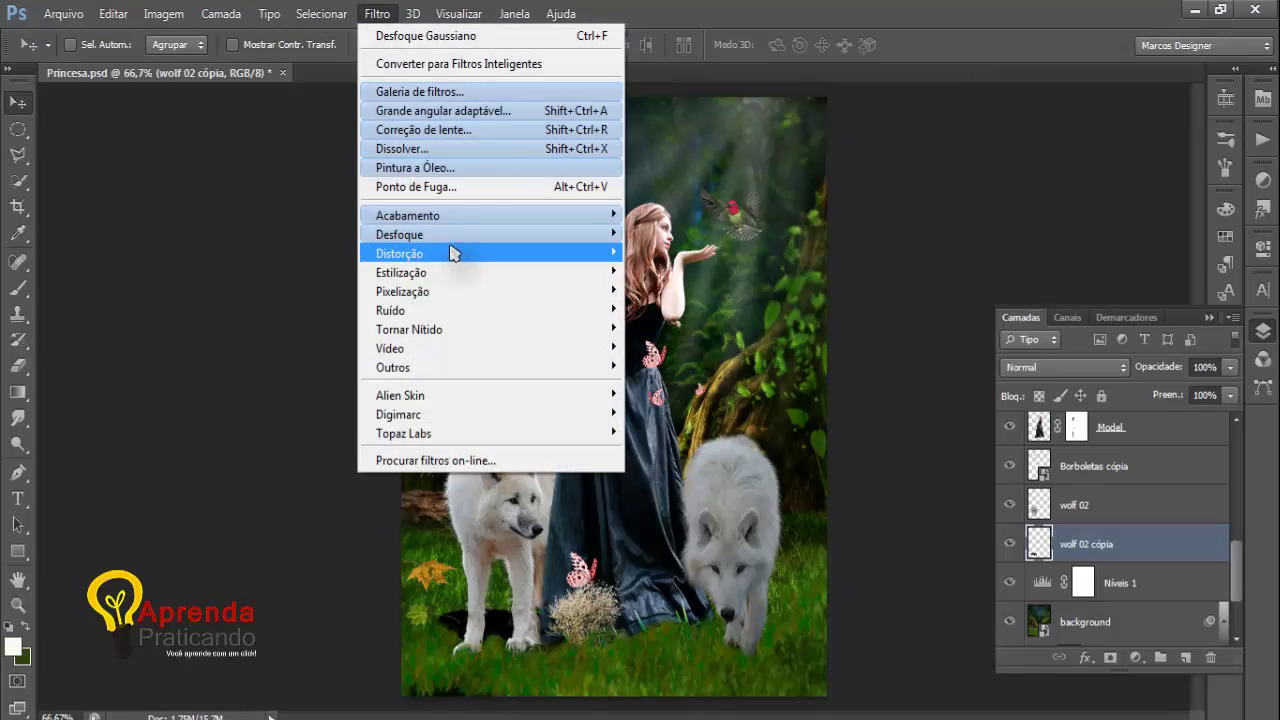
pyautogui.moveTo(541, 253)
pyautogui.moveTo(565, 236)
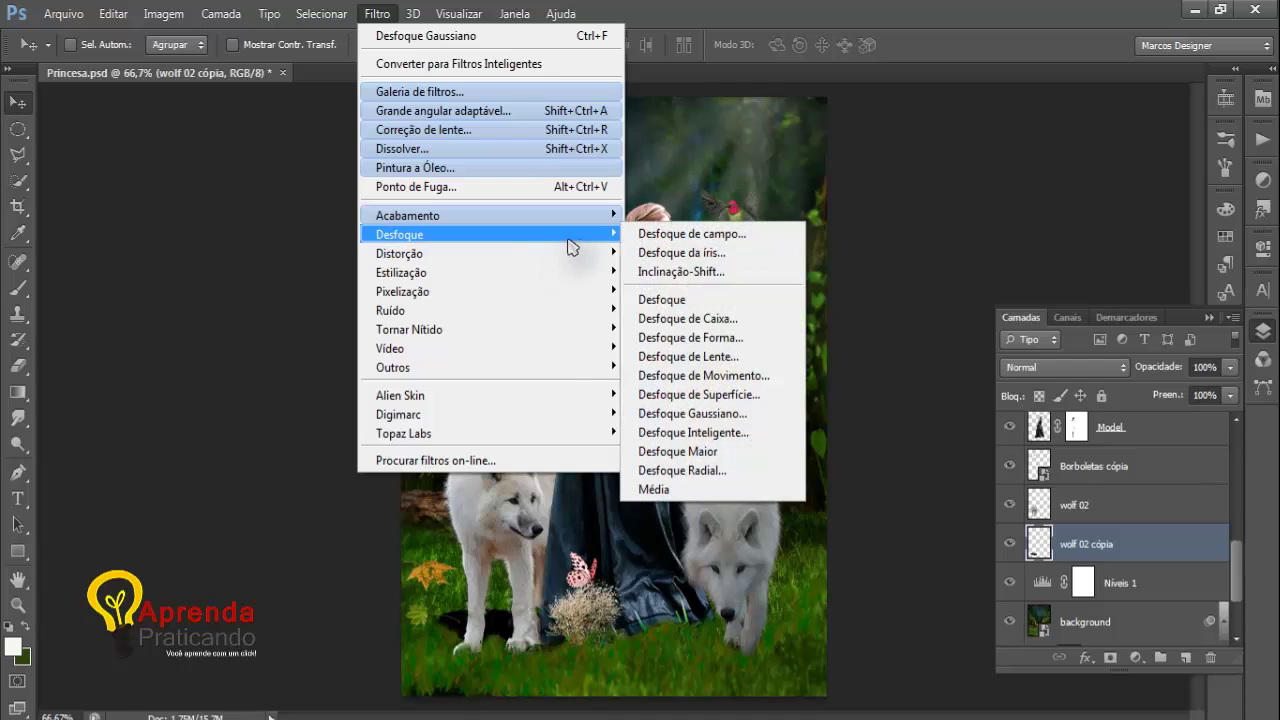
pyautogui.click(690, 413)
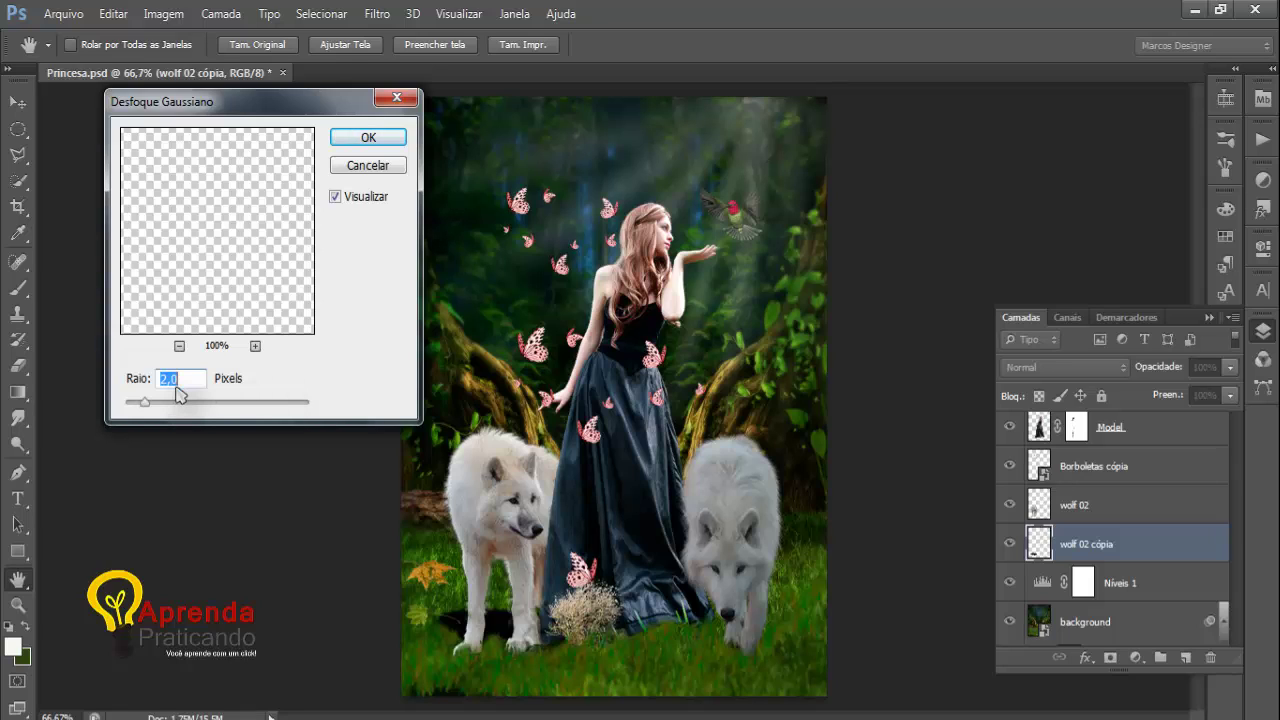
pyautogui.write('3')
pyautogui.press('Return')
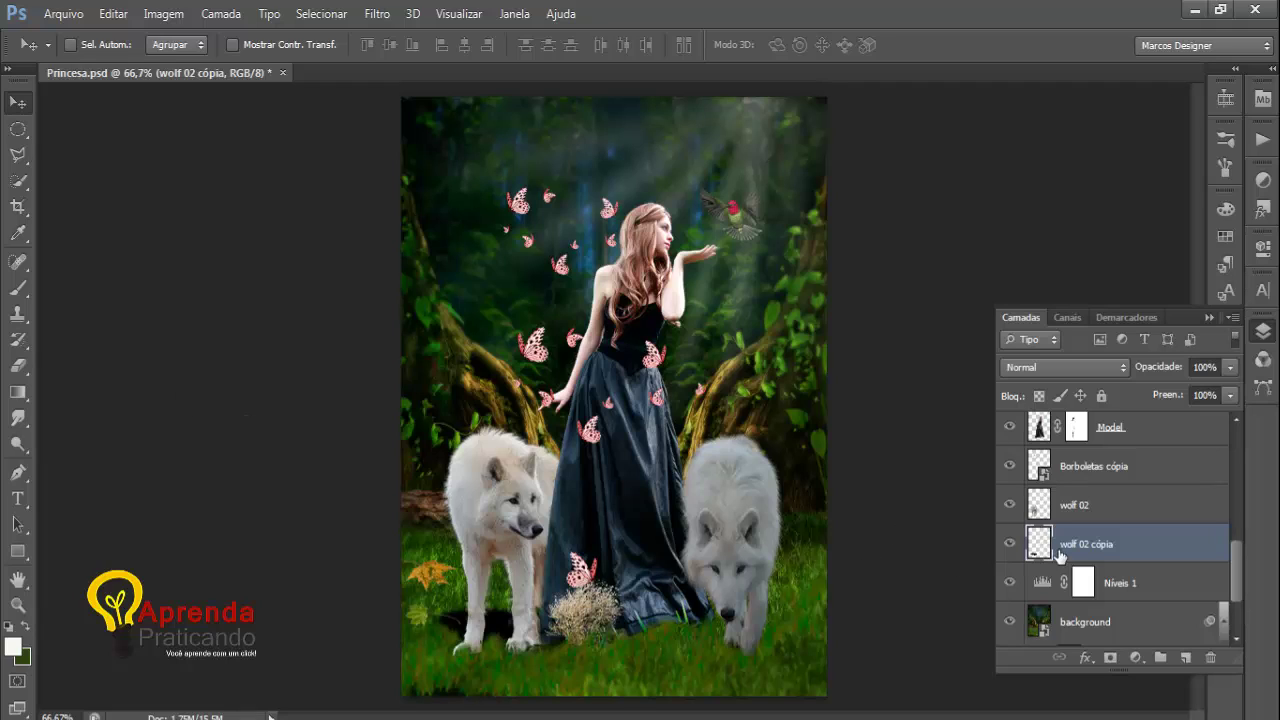
# Step: Reduce the fill of the wolf 02 shadow layer to 45%
pyautogui.click(1206, 395)
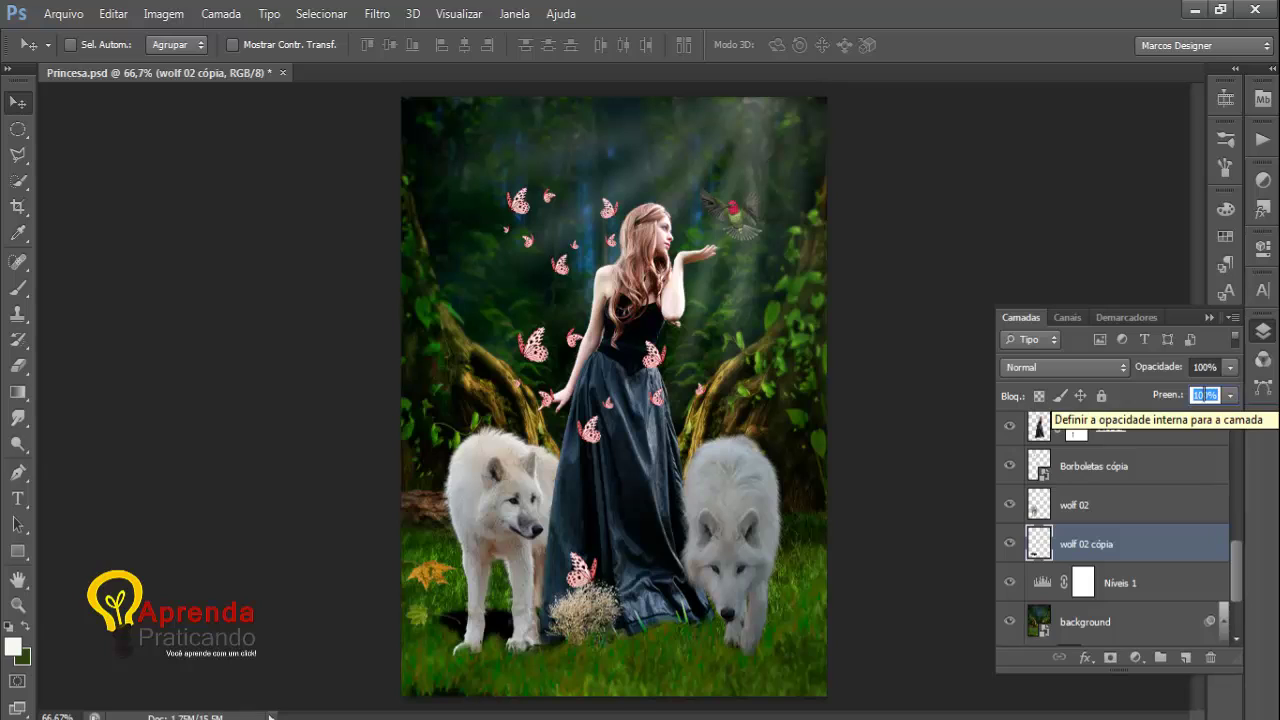
pyautogui.write('56')
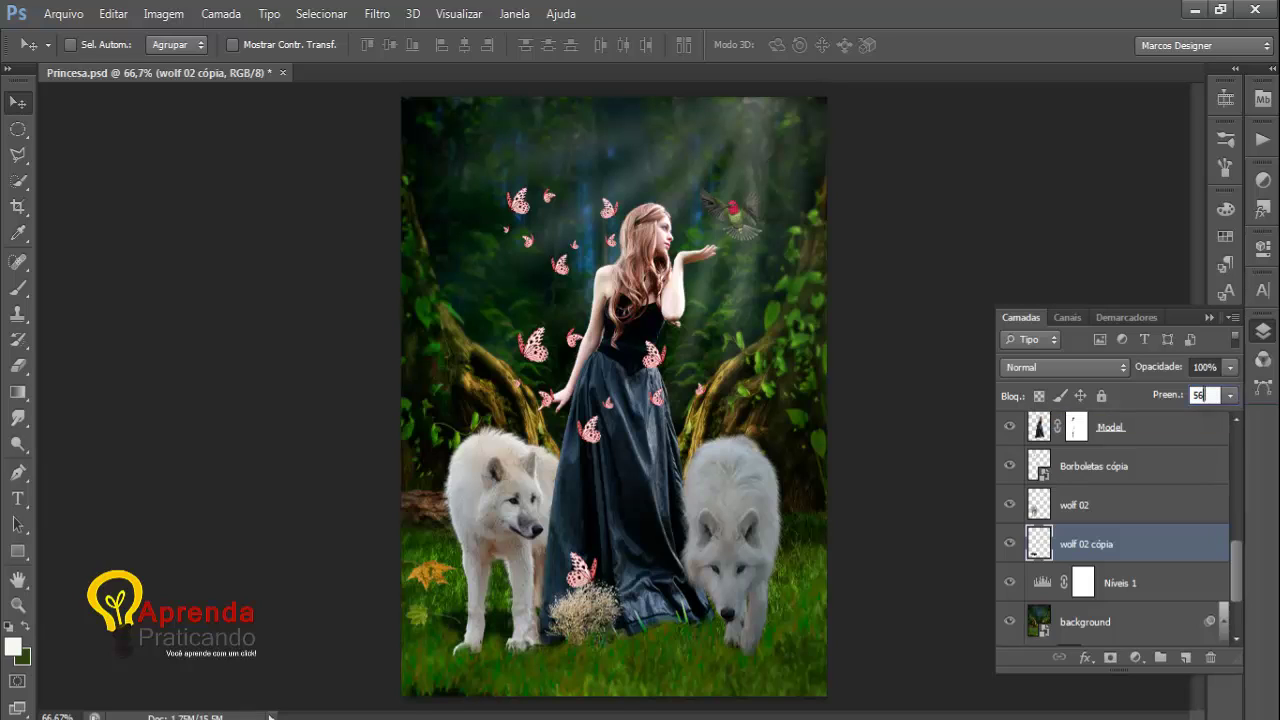
pyautogui.press('Return')
pyautogui.click(1229, 396)
pyautogui.moveTo(1194, 425); pyautogui.dragTo(1186, 428)
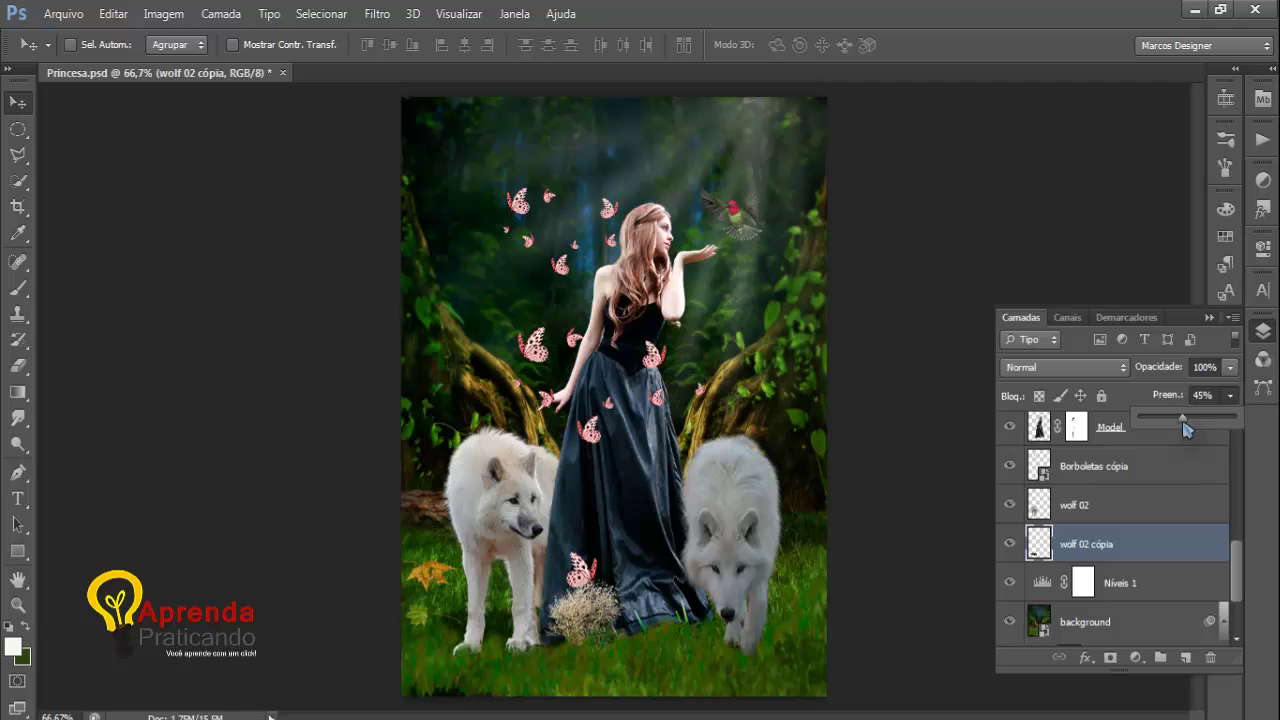
pyautogui.click(1180, 437)
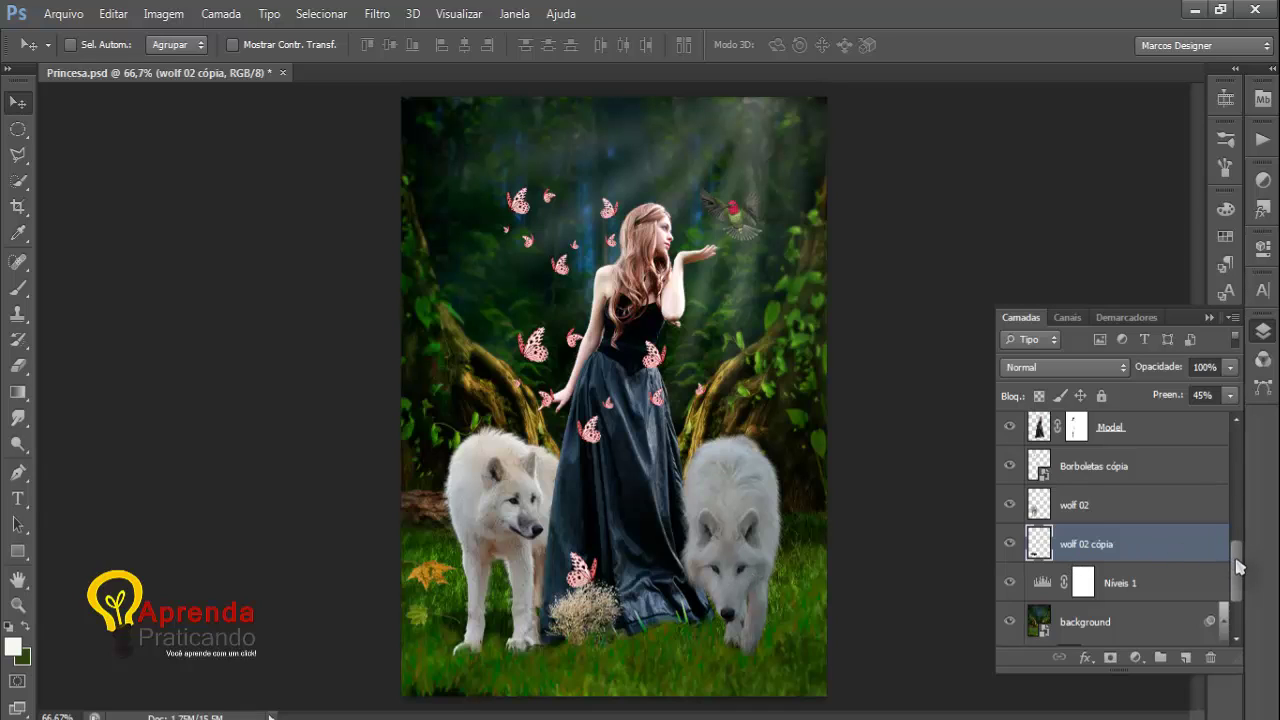
# Step: Duplicate the wolf 01 layer, place the copy beneath the original and rename it "wolf 01 shadow"
pyautogui.moveTo(1238, 566); pyautogui.dragTo(1262, 492)
pyautogui.click(1121, 503)
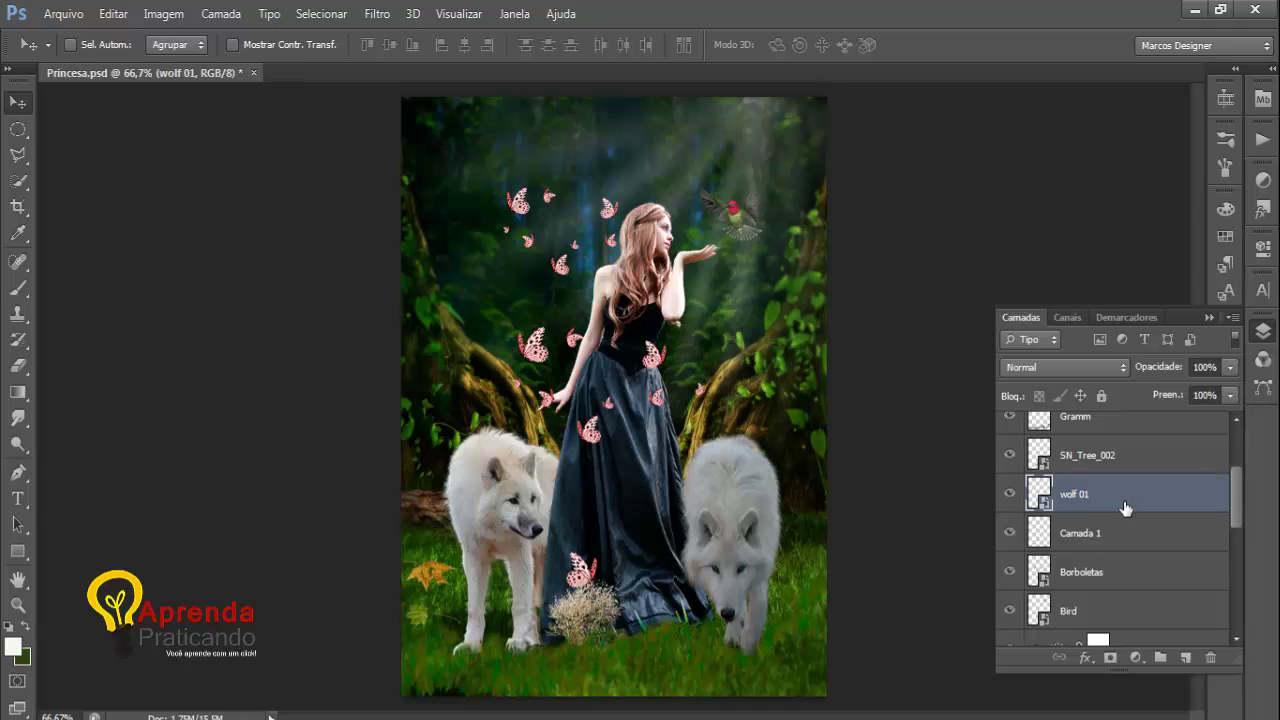
pyautogui.hotkey('ctrl', 'j')
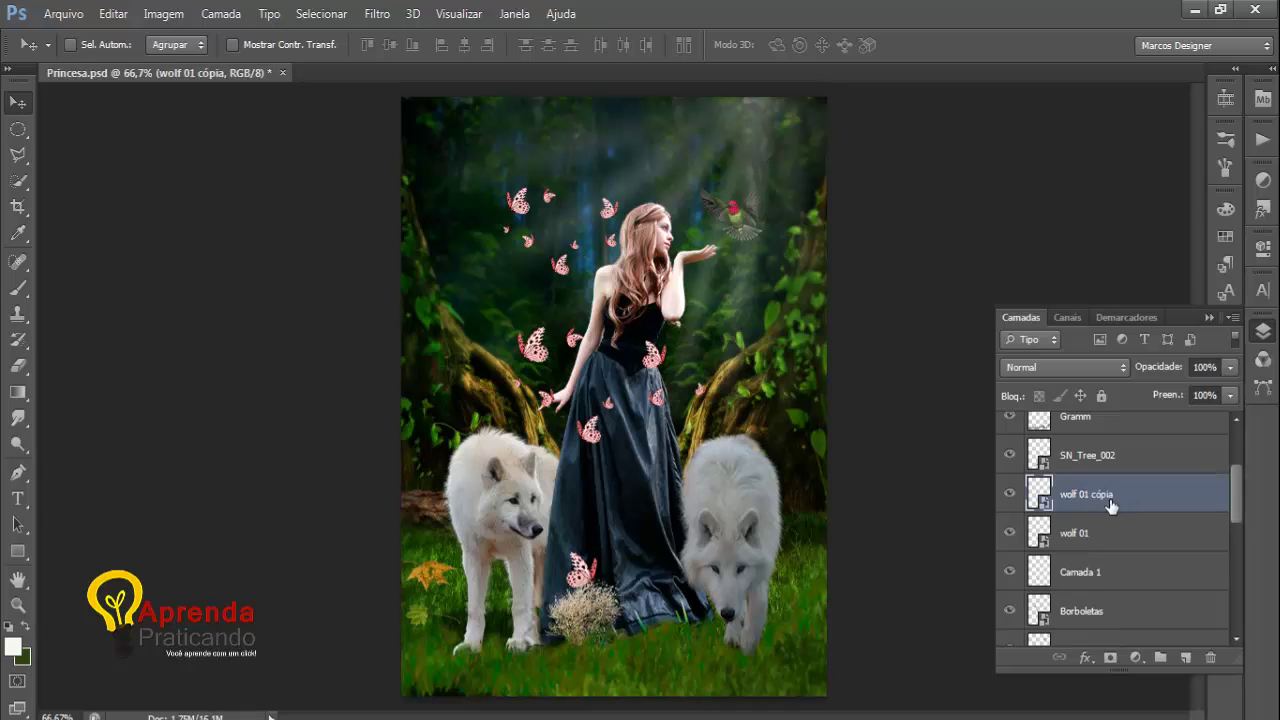
pyautogui.moveTo(1101, 499); pyautogui.dragTo(1102, 533)
pyautogui.doubleClick(1100, 533)
pyautogui.write('shadow')
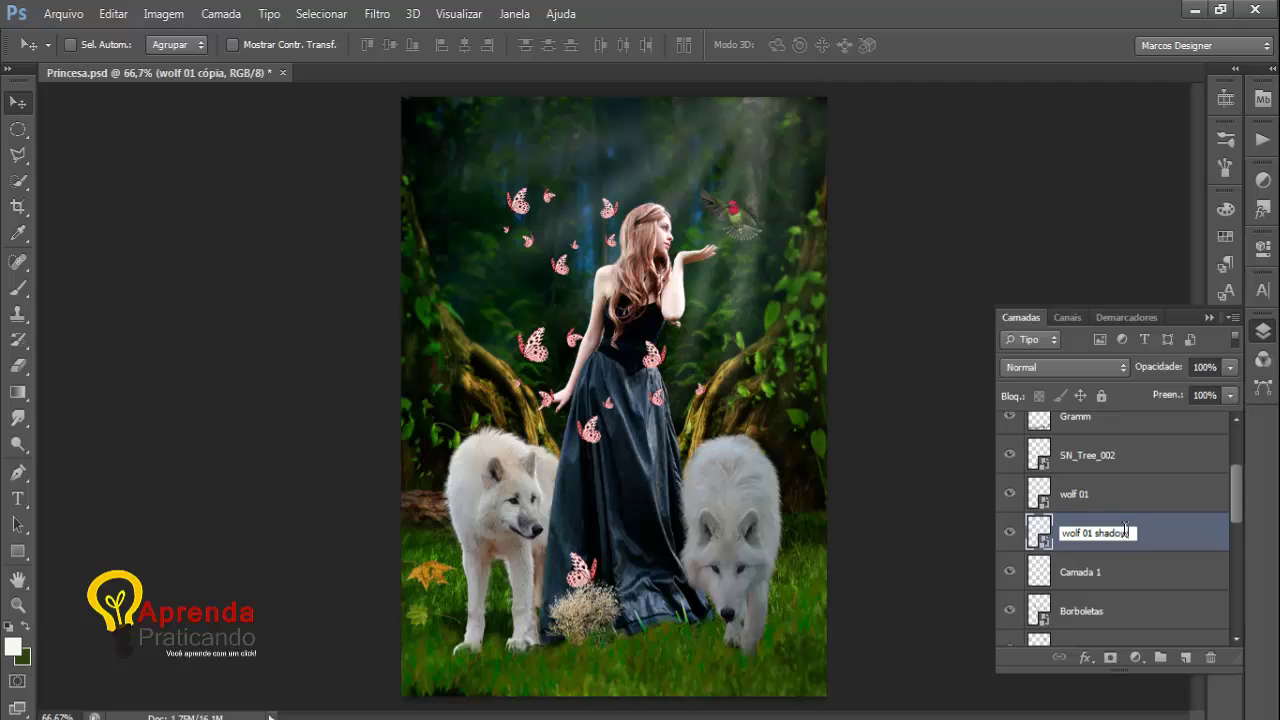
pyautogui.press('Return')
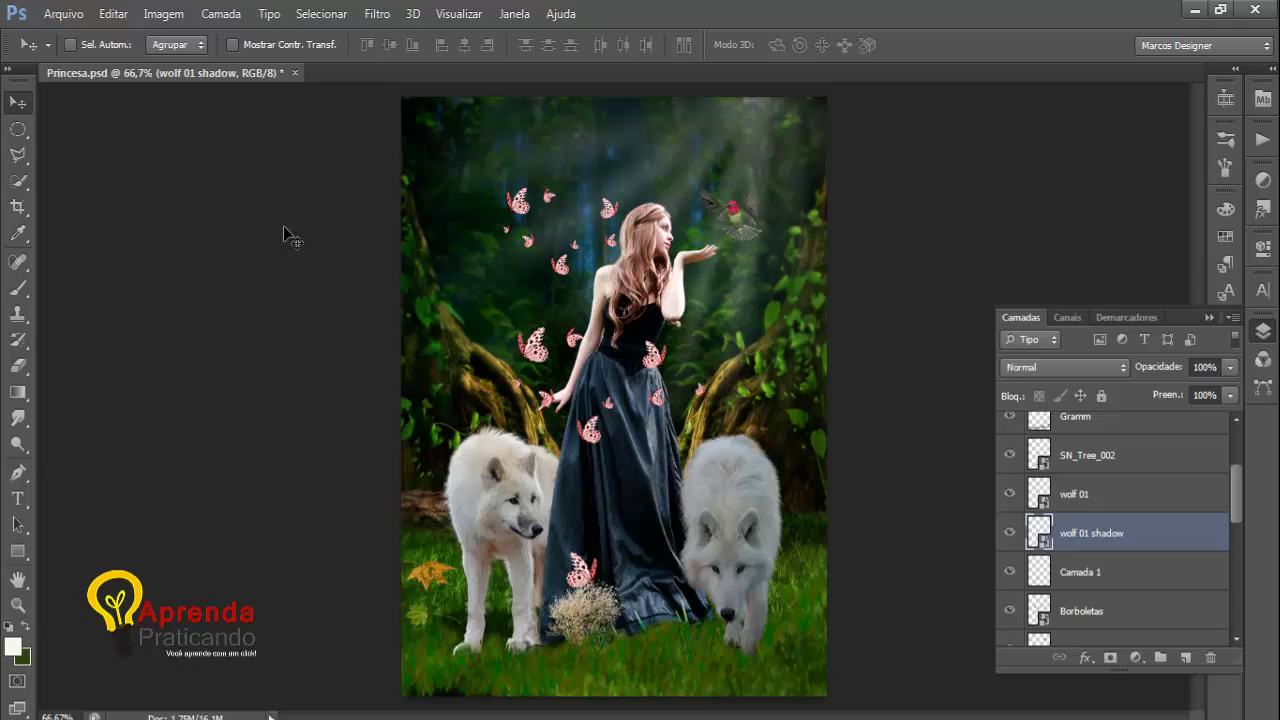
# Step: Rasterize the wolf 01 shadow smart object layer
pyautogui.click(168, 14)
pyautogui.moveTo(325, 68)
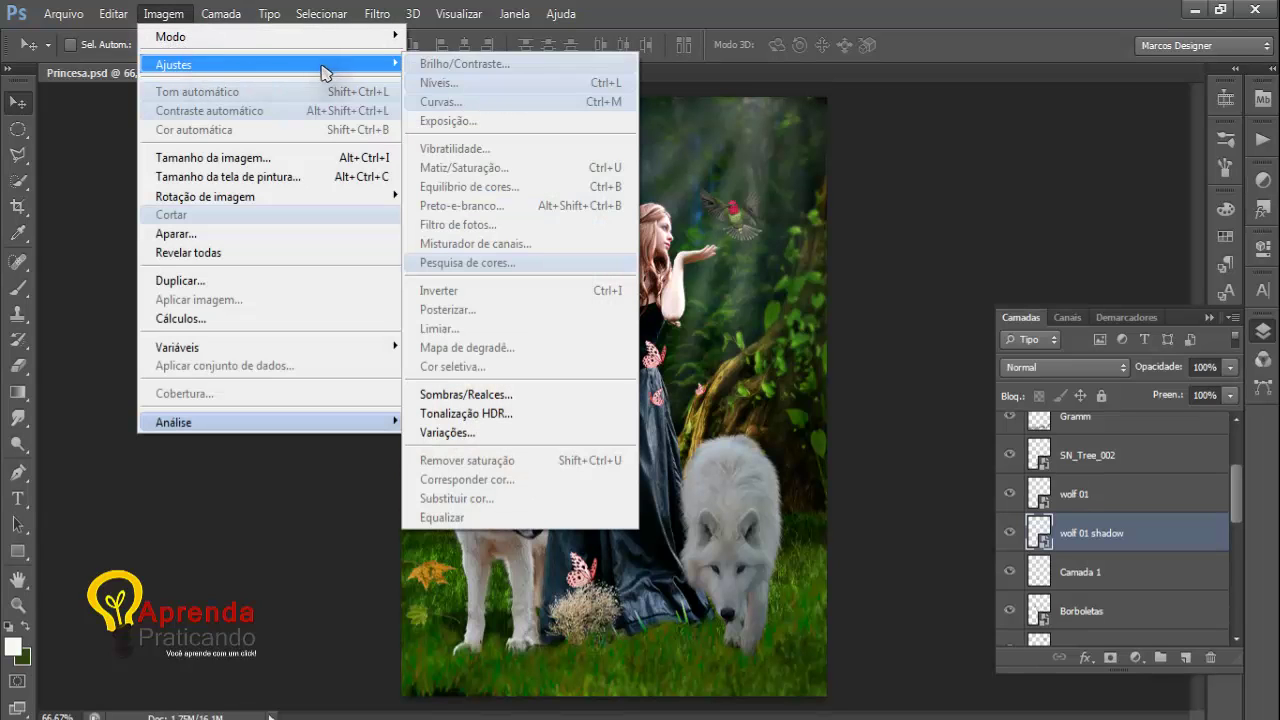
pyautogui.click(1100, 538)
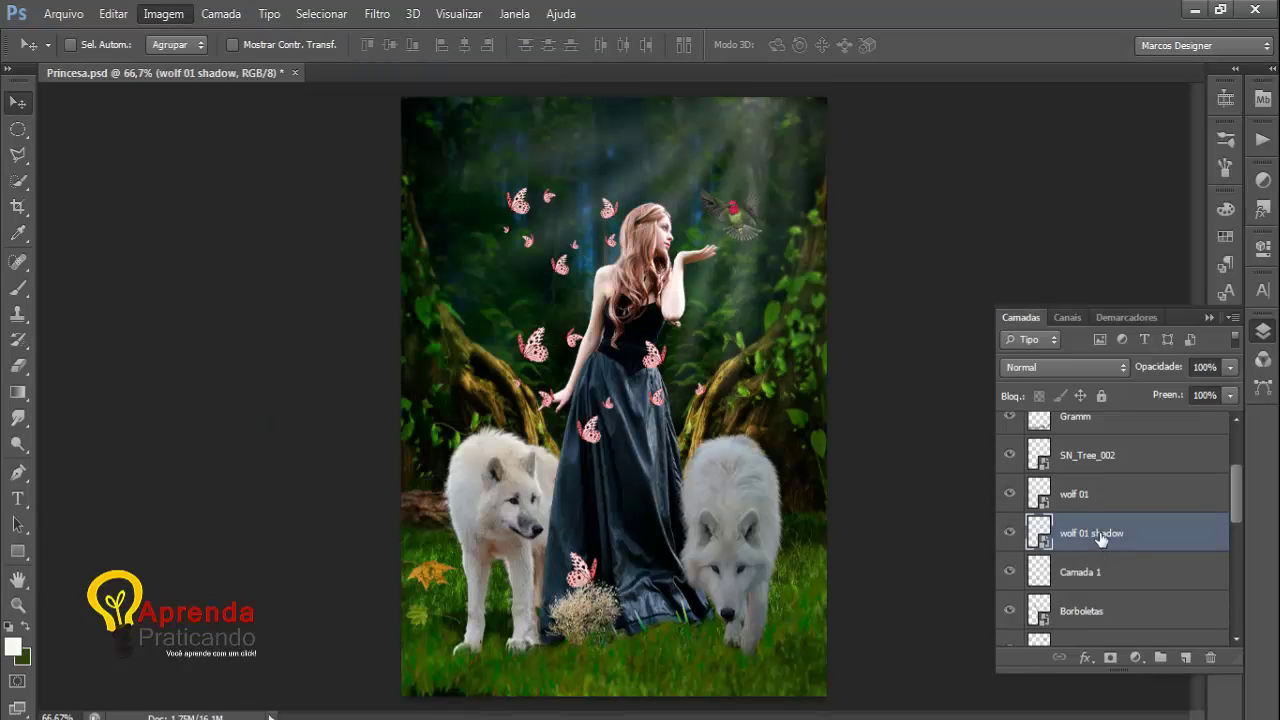
pyautogui.rightClick(1086, 537)
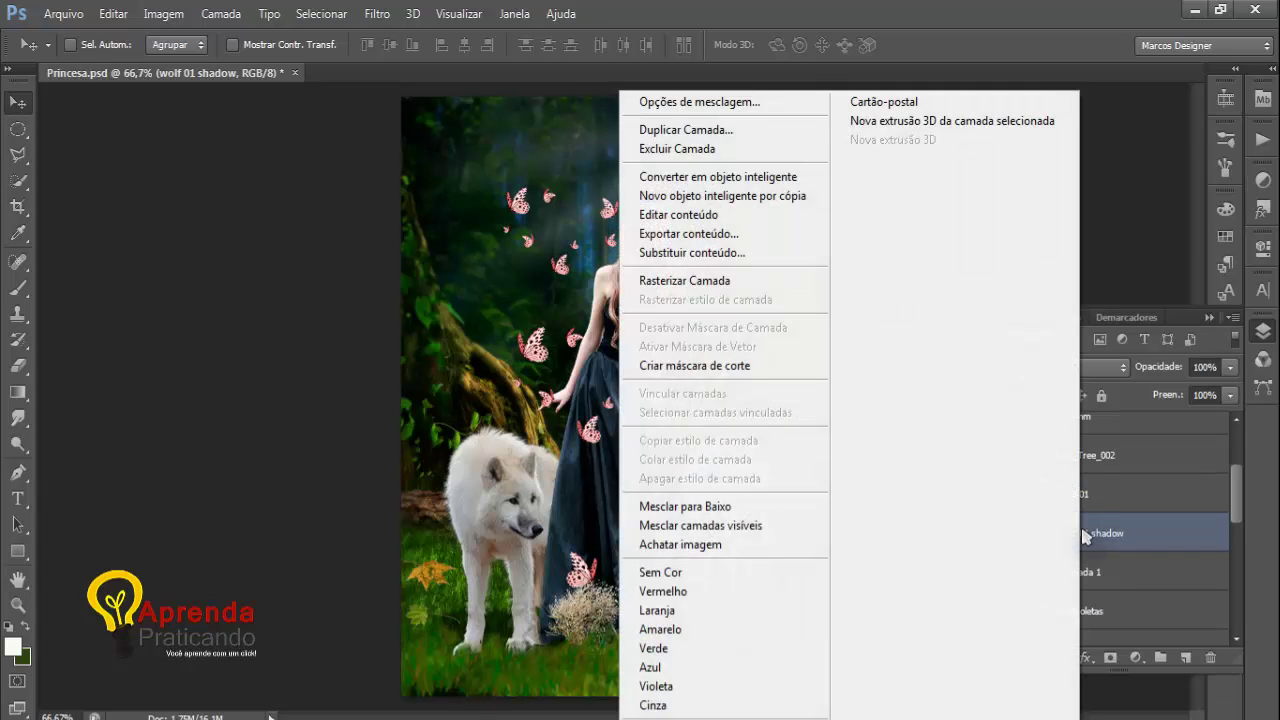
pyautogui.click(684, 280)
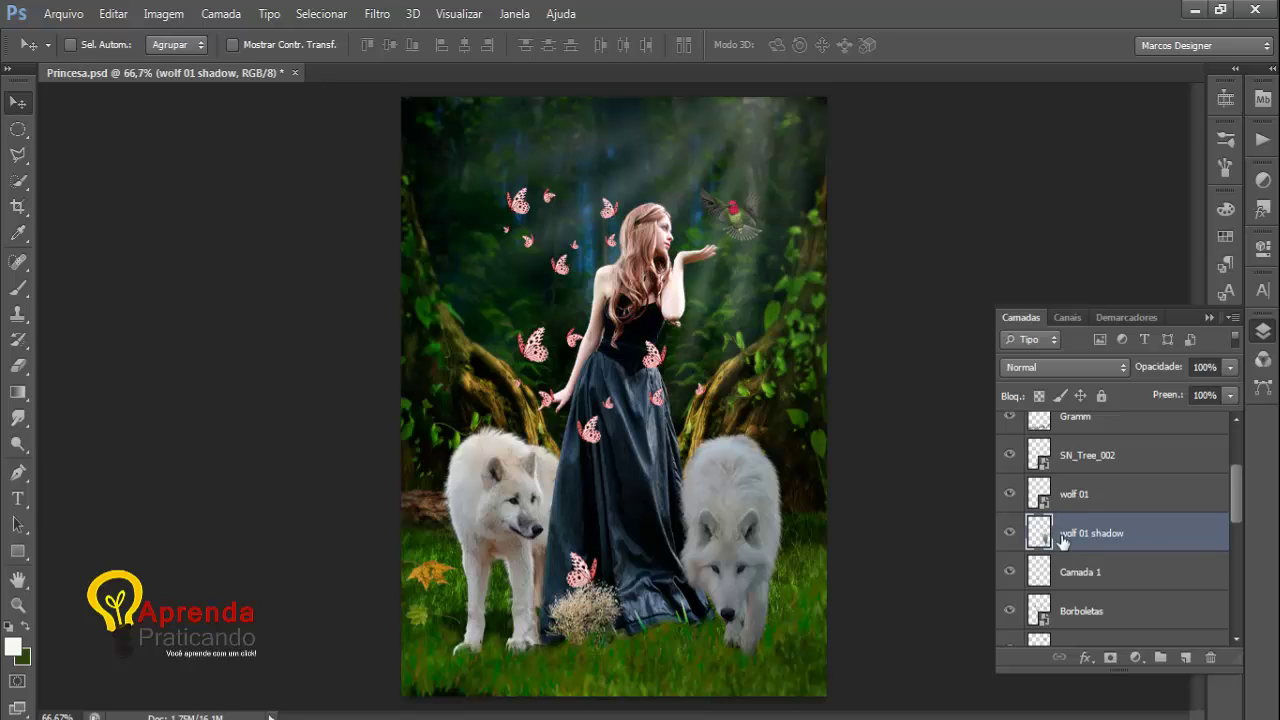
# Step: Blacken the wolf 01 shadow layer using Hue/Saturation with lightness -100
pyautogui.click(214, 16)
pyautogui.moveTo(163, 14)
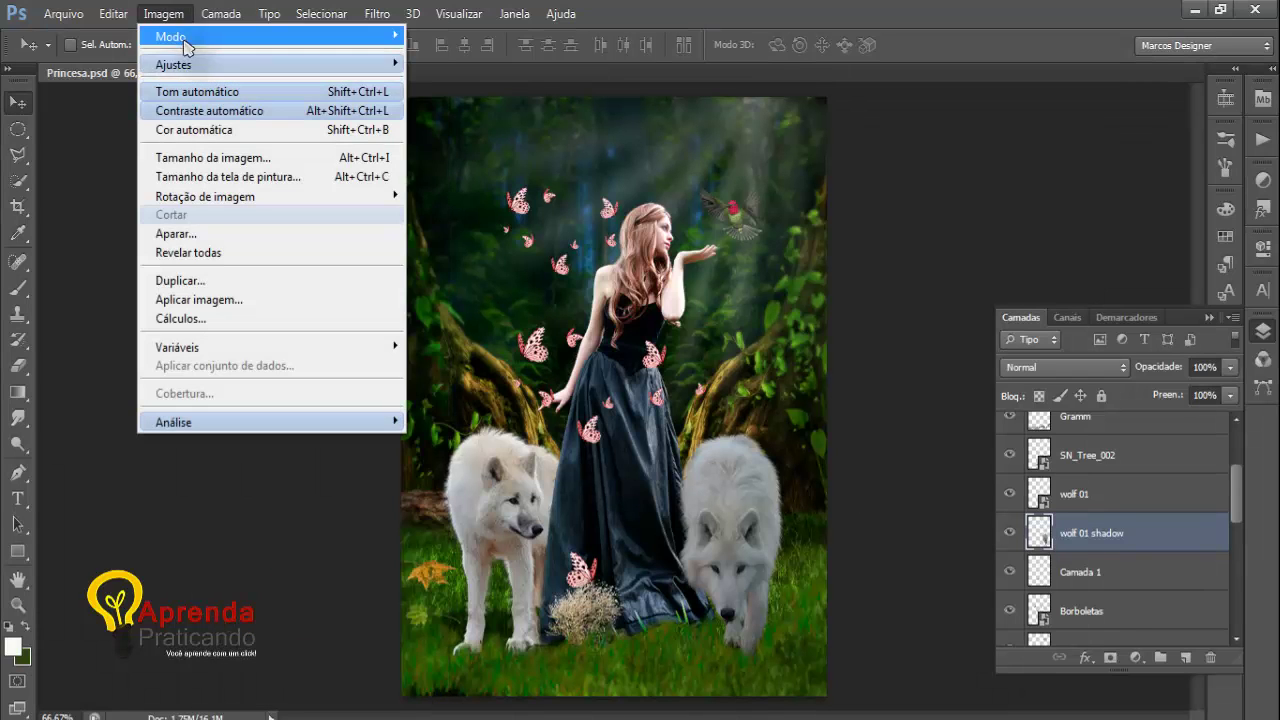
pyautogui.moveTo(228, 70)
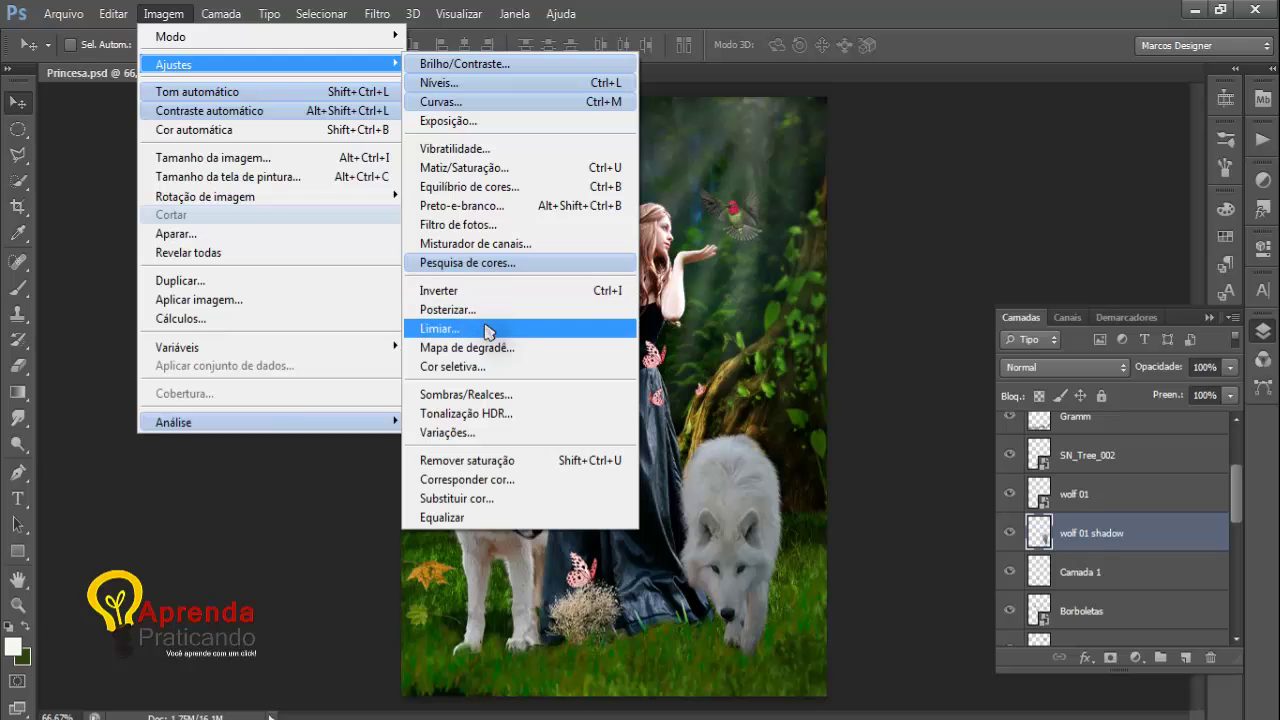
pyautogui.click(465, 167)
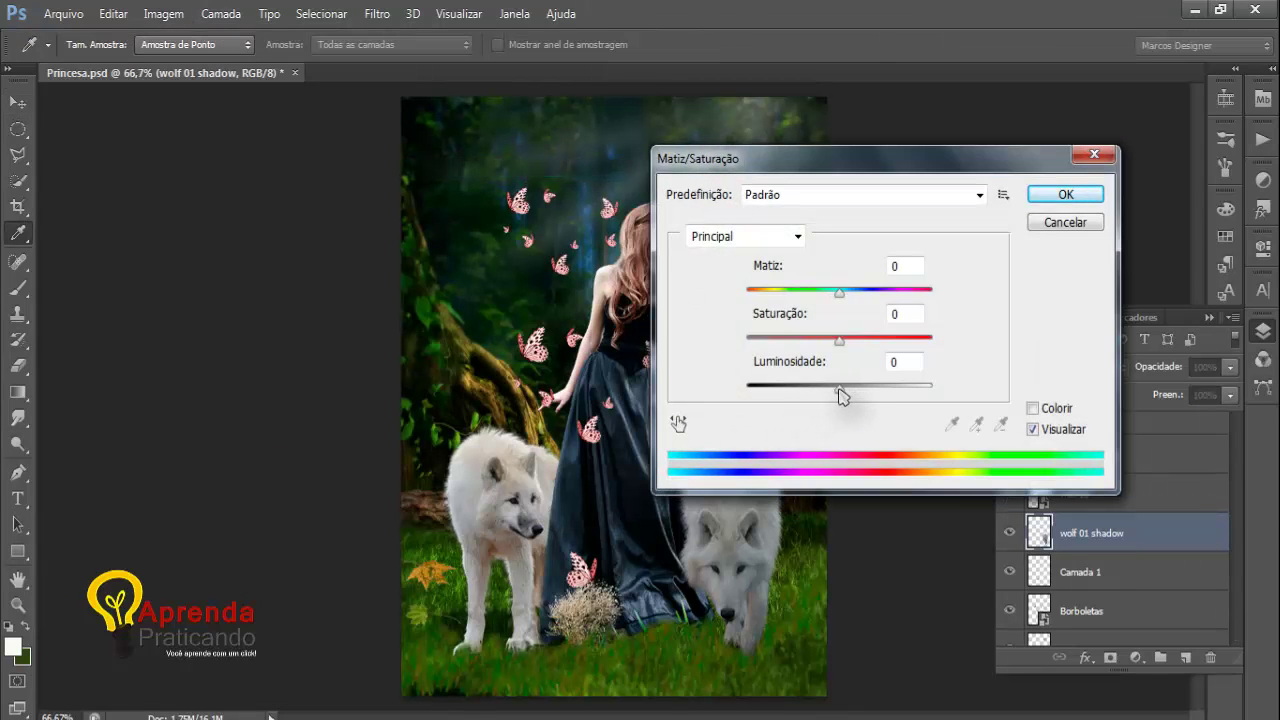
pyautogui.moveTo(840, 388); pyautogui.dragTo(729, 394)
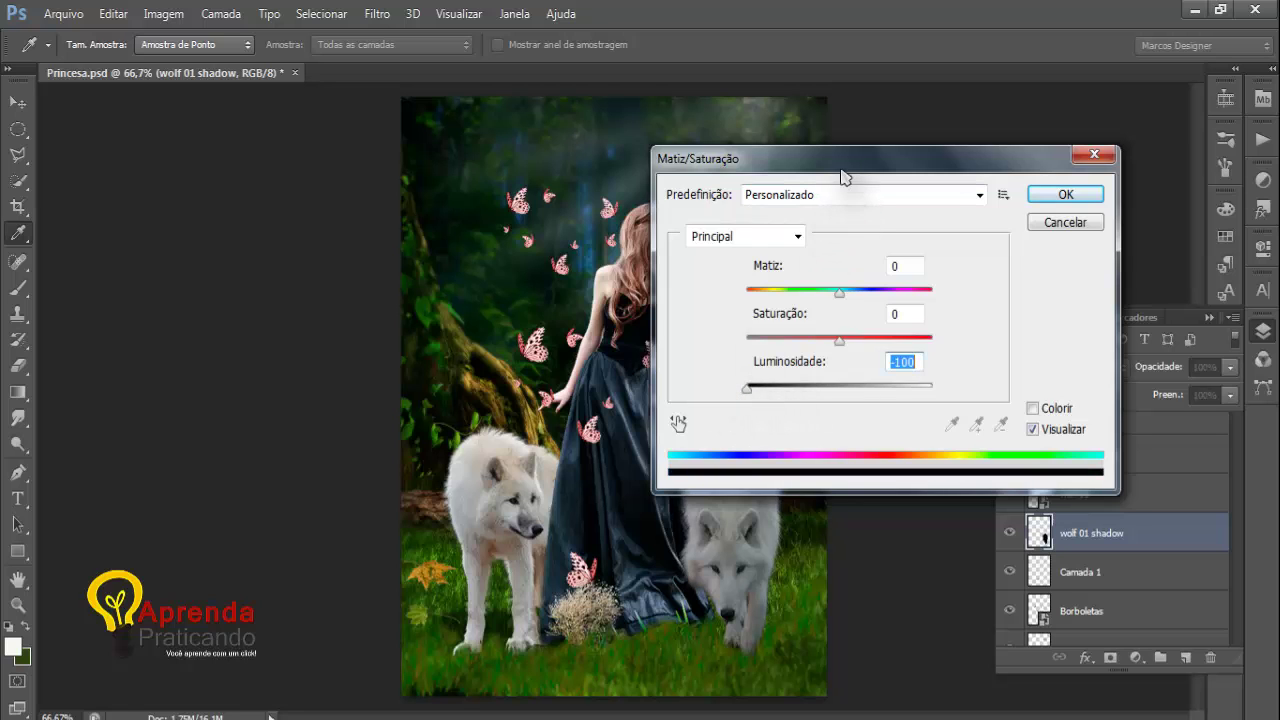
pyautogui.moveTo(845, 175); pyautogui.dragTo(496, 175)
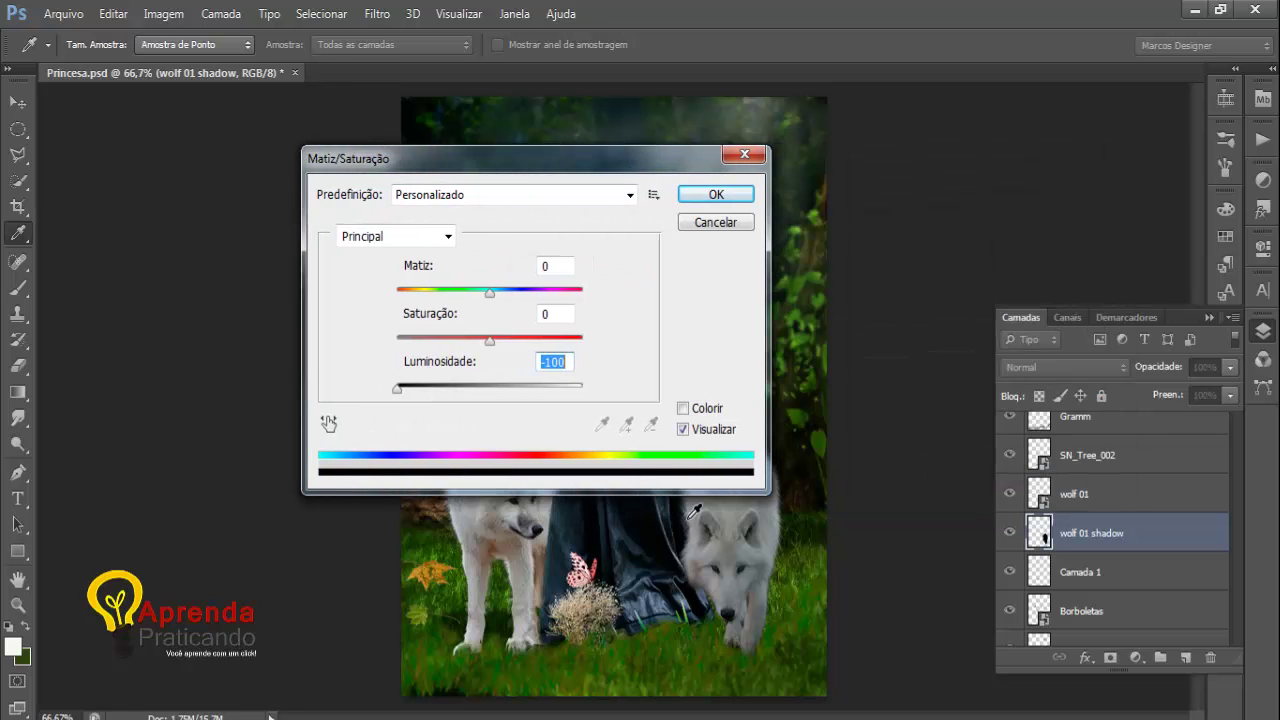
pyautogui.click(703, 200)
# Step: Distort the wolf 01 shadow by pulling its upper edge down toward the wolf's feet
pyautogui.moveTo(764, 504); pyautogui.dragTo(756, 504)
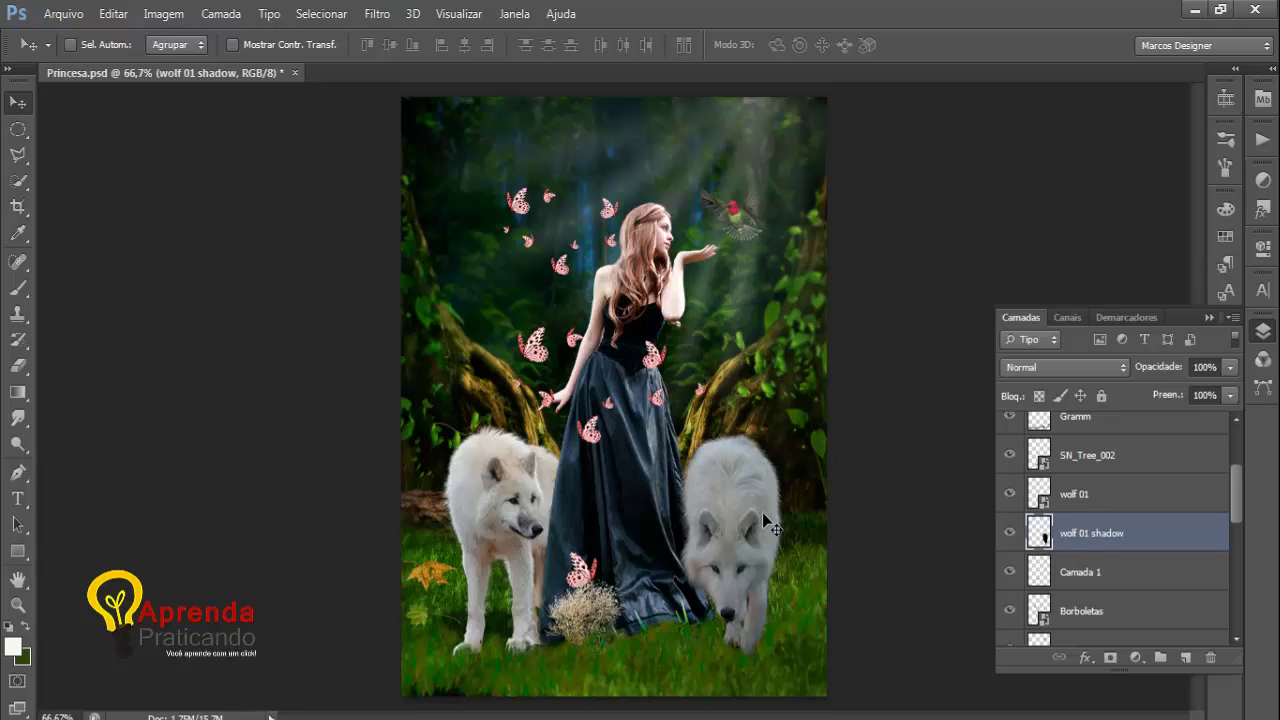
pyautogui.hotkey('ctrl', 't')
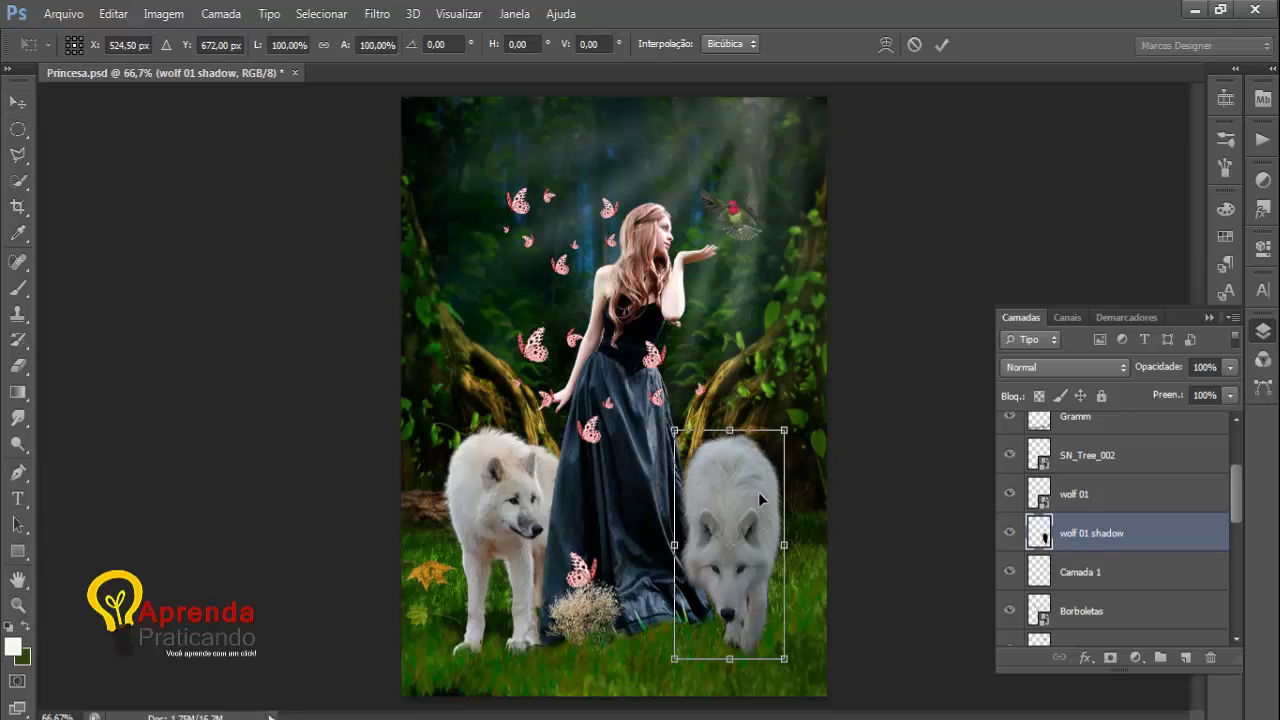
pyautogui.rightClick(758, 492)
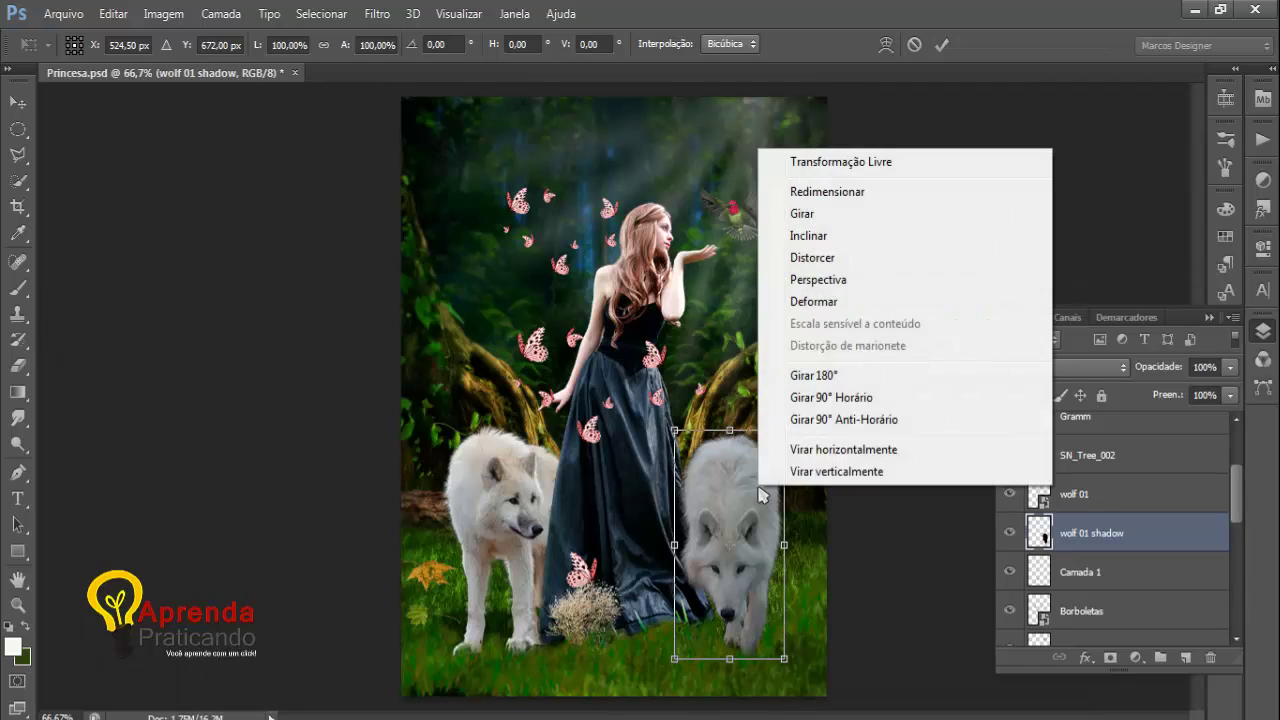
pyautogui.click(824, 258)
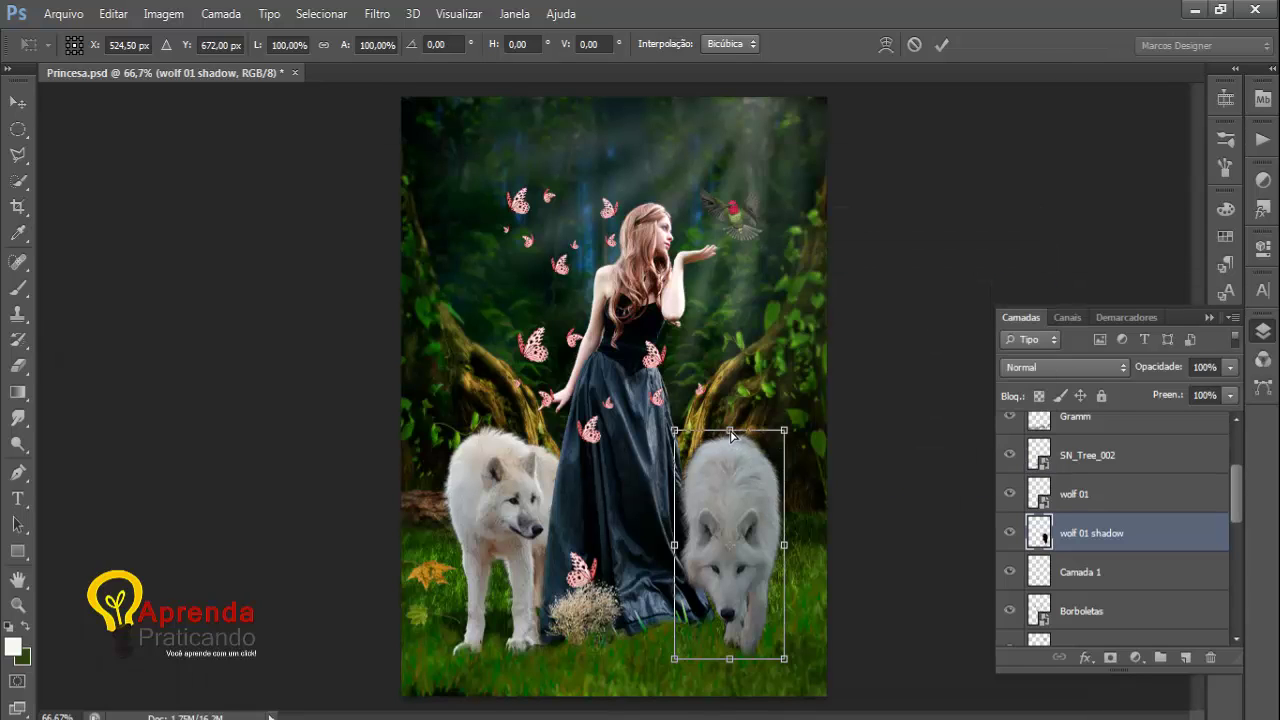
pyautogui.moveTo(730, 435); pyautogui.dragTo(739, 564)
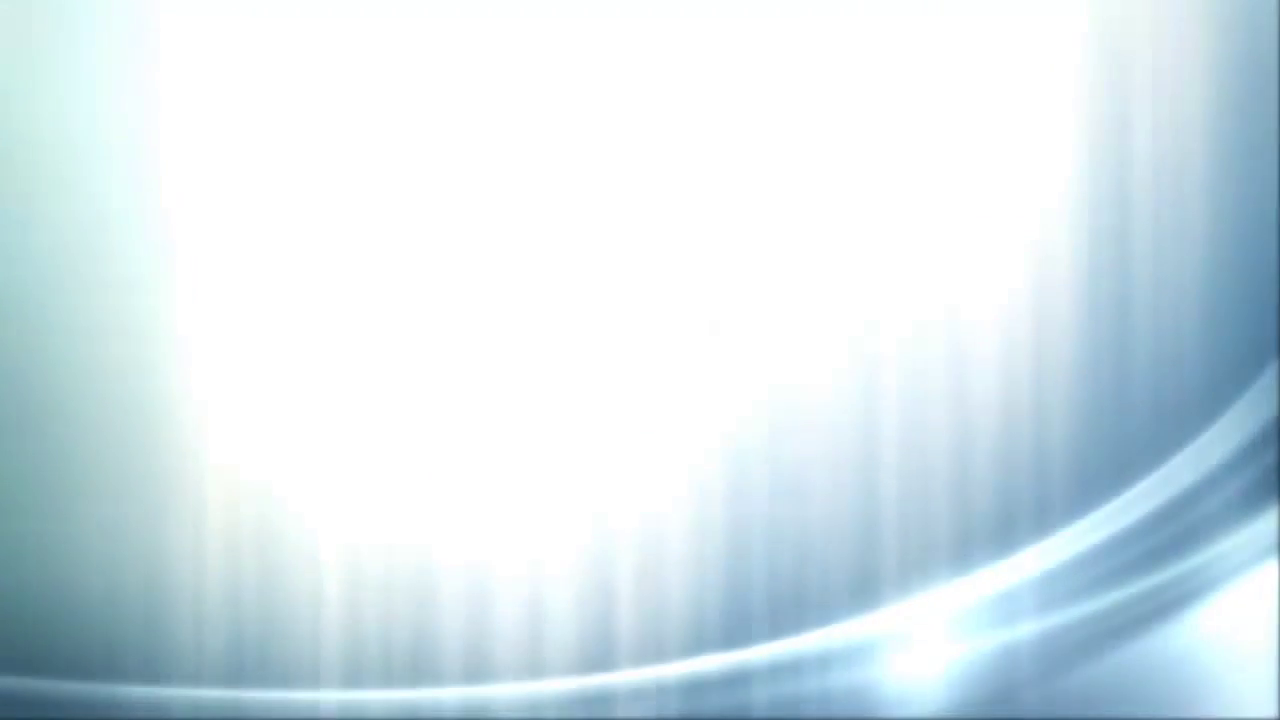